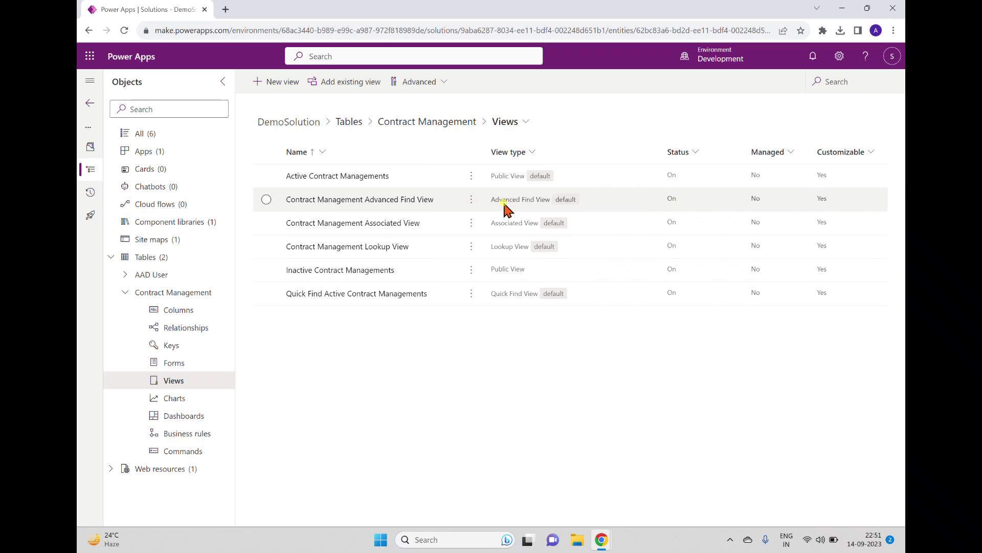
# - Duplicate the browser tab and examine the Contract Management table's columns and data in the copy
pyautogui.click(276, 84)
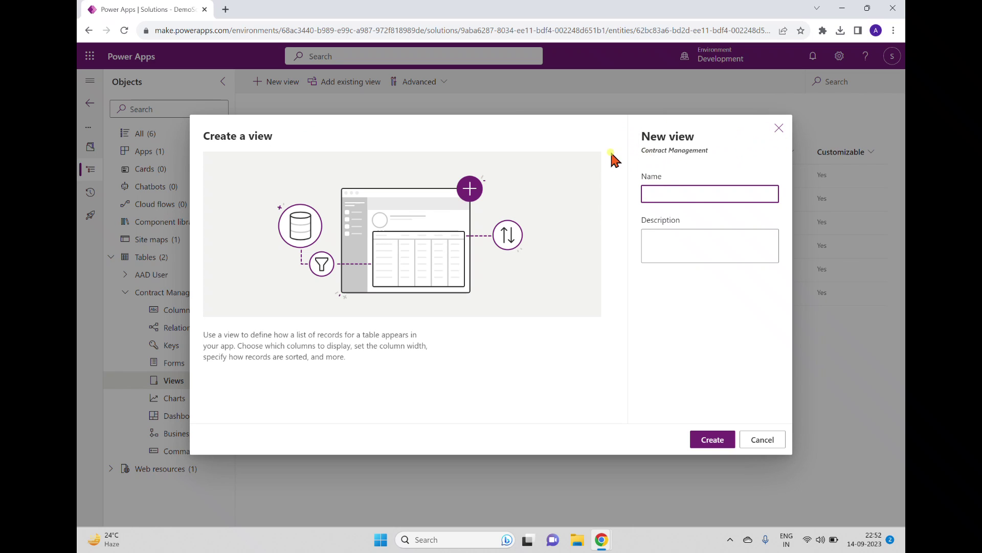
pyautogui.click(779, 128)
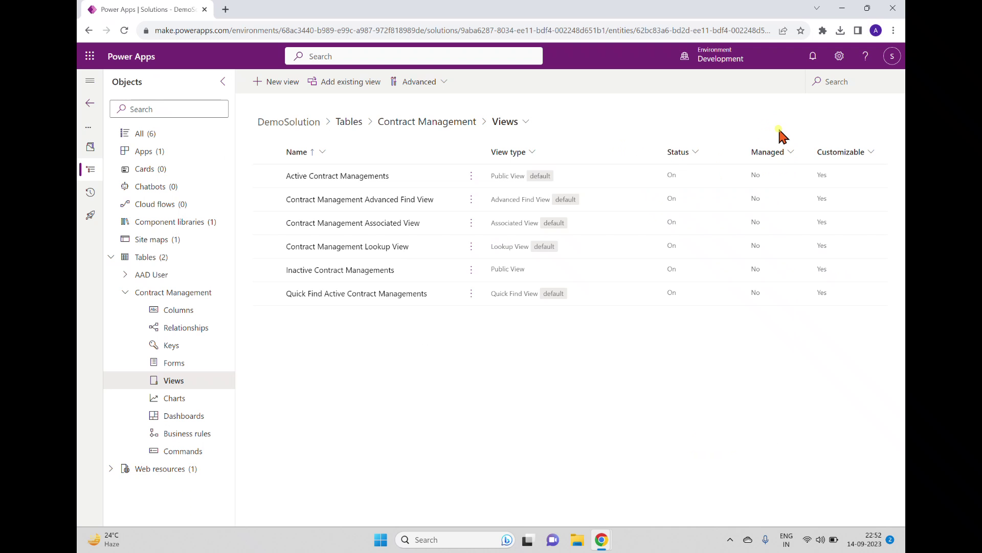
pyautogui.rightClick(171, 11)
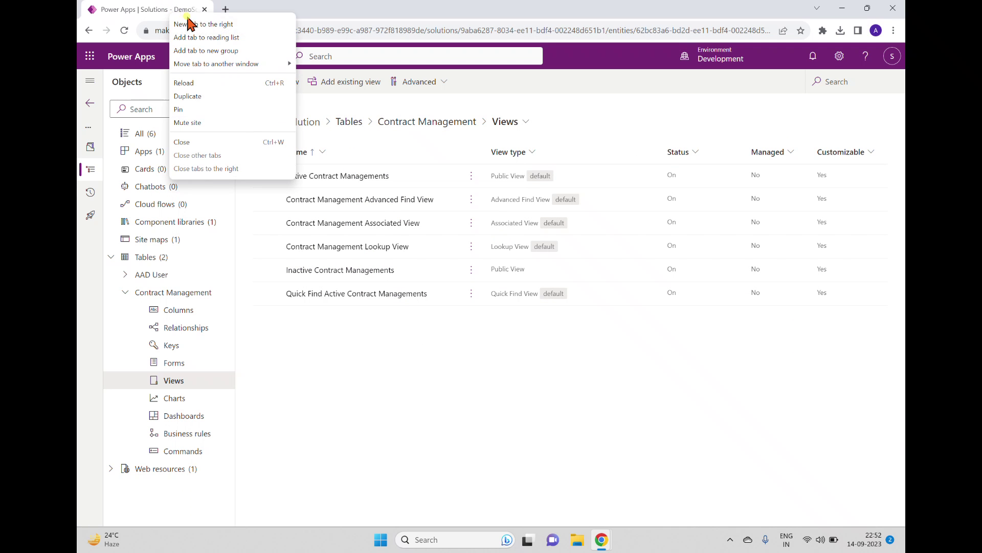
pyautogui.click(201, 97)
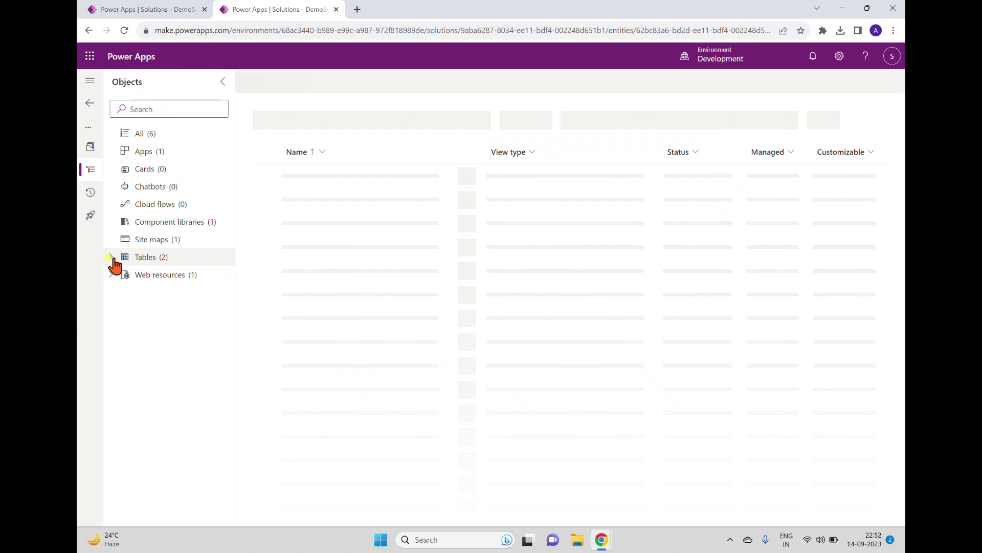
pyautogui.click(111, 257)
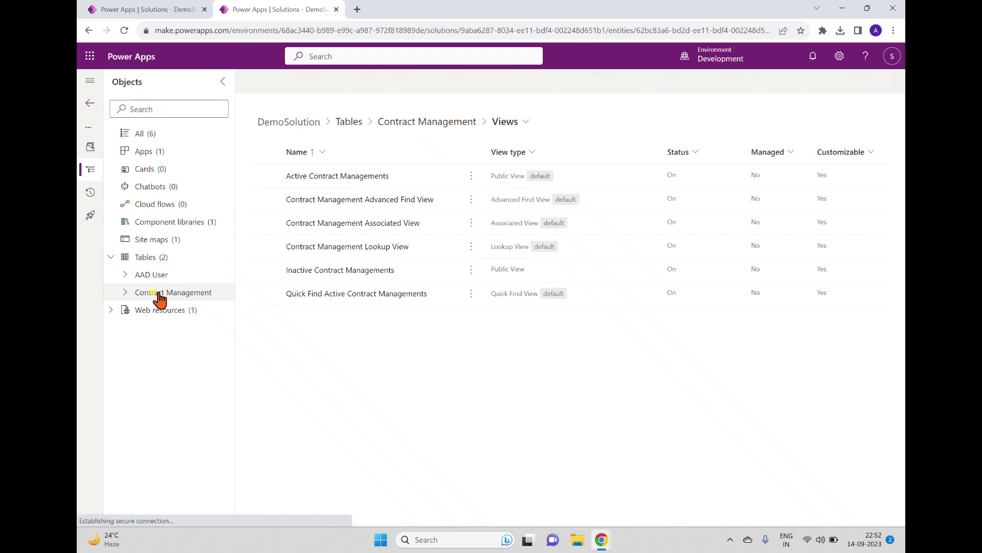
pyautogui.click(160, 294)
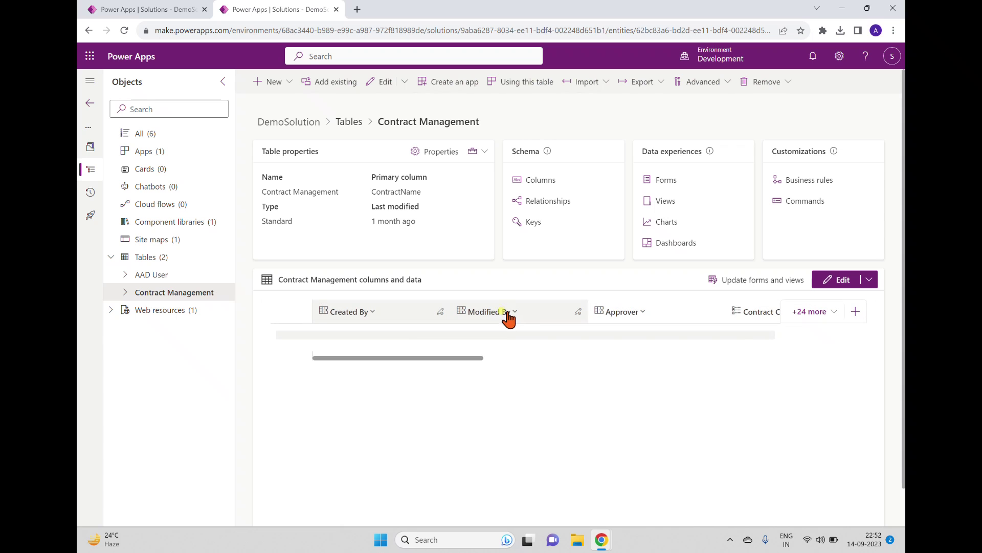
pyautogui.scroll(-2, 598, 312)
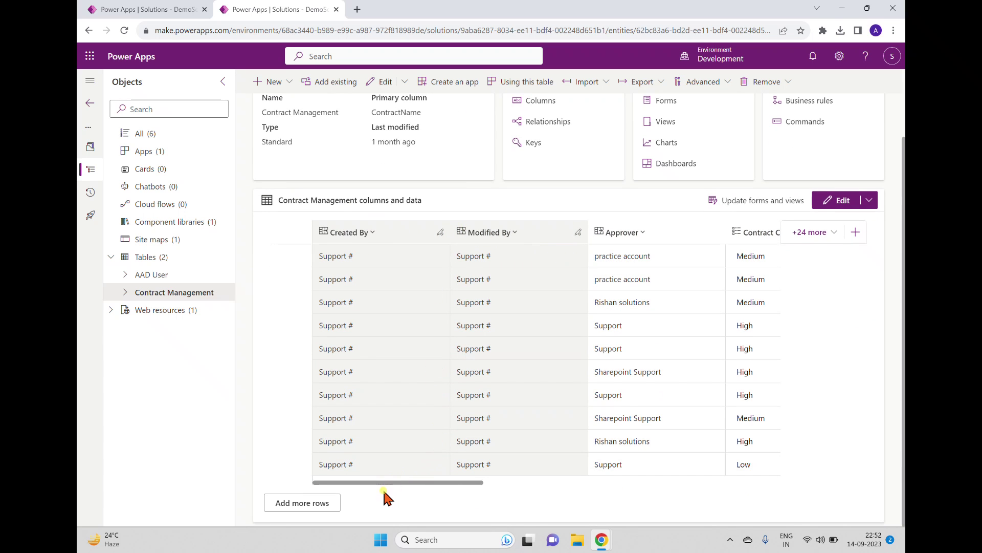
pyautogui.moveTo(399, 482); pyautogui.dragTo(464, 486)
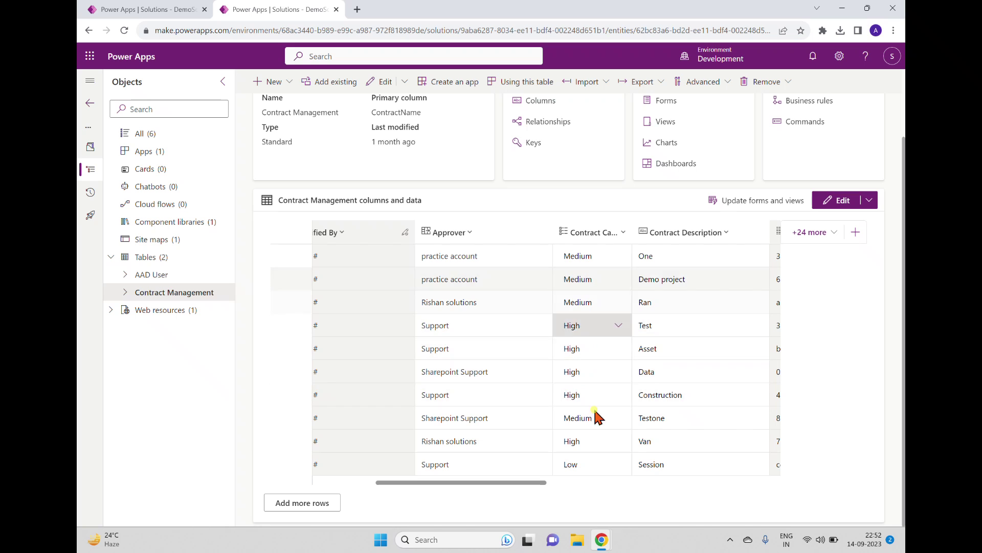
# - In the original tab, create a new Contract Management view named Category with no description
pyautogui.click(144, 10)
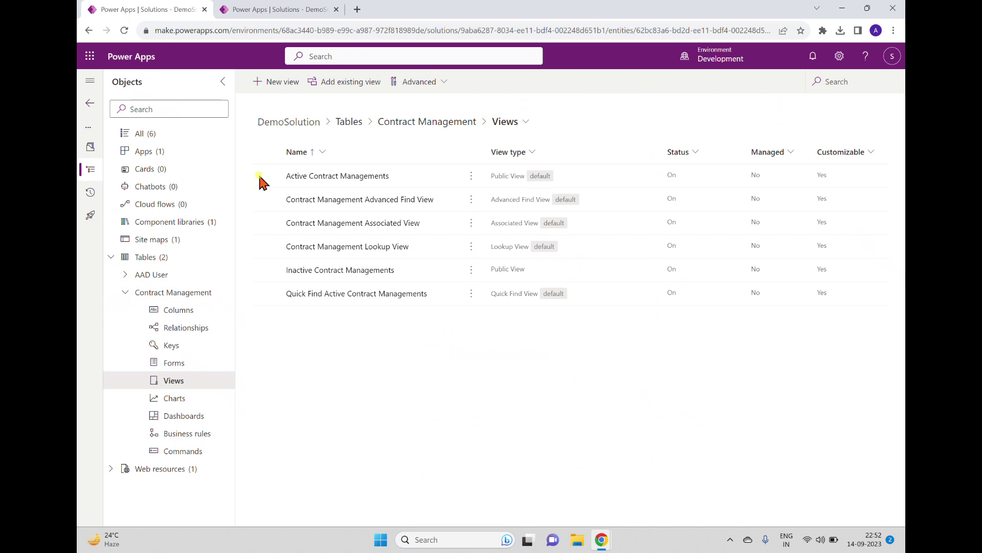
pyautogui.click(277, 81)
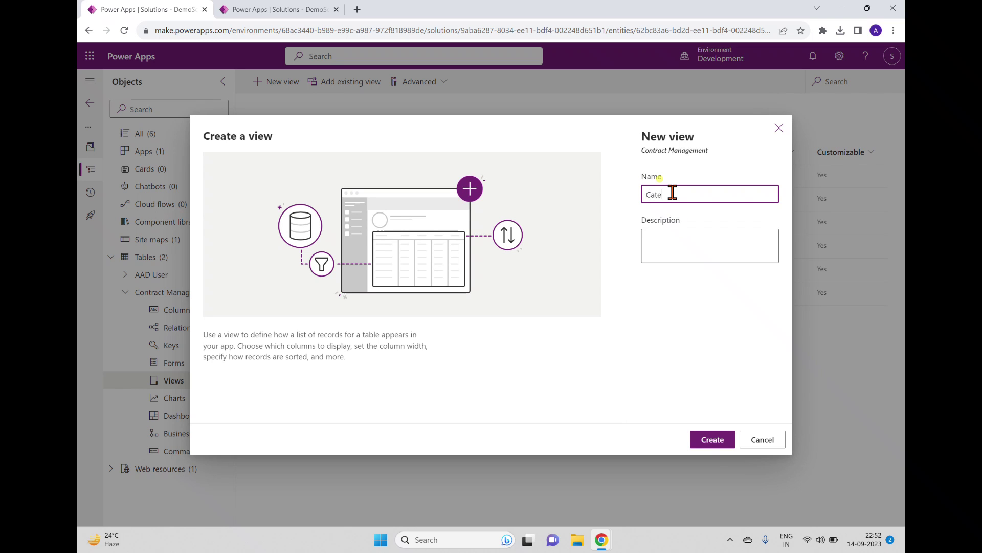
pyautogui.click(710, 310)
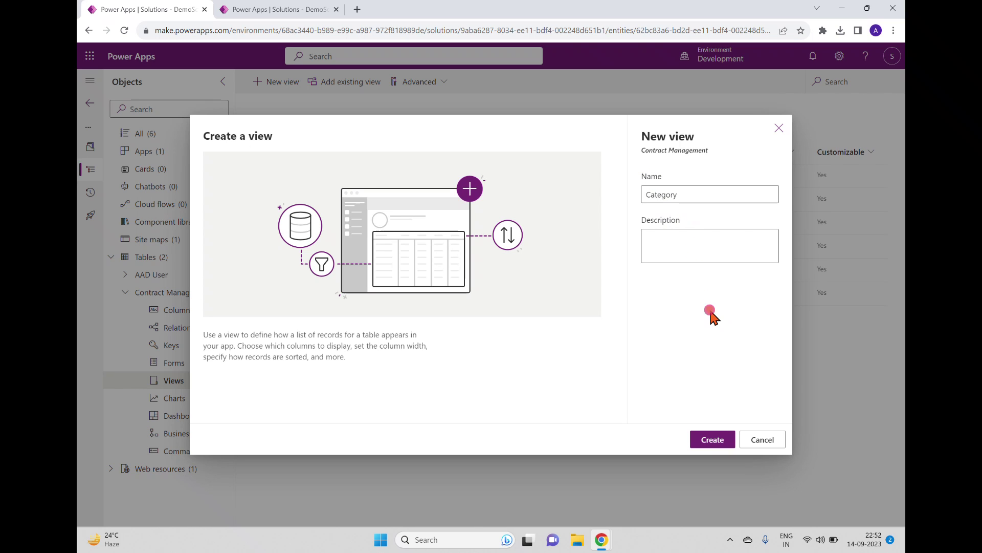
pyautogui.click(735, 241)
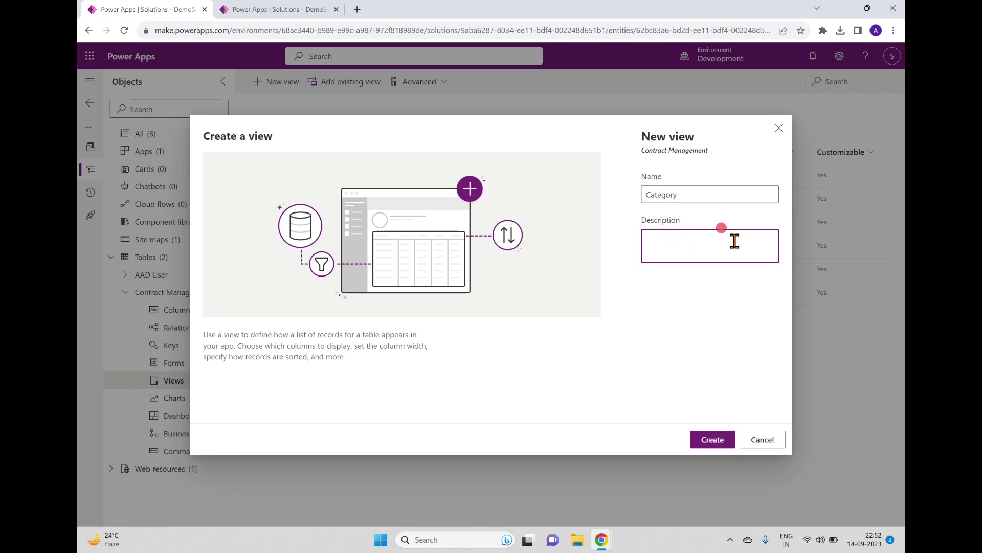
pyautogui.click(722, 443)
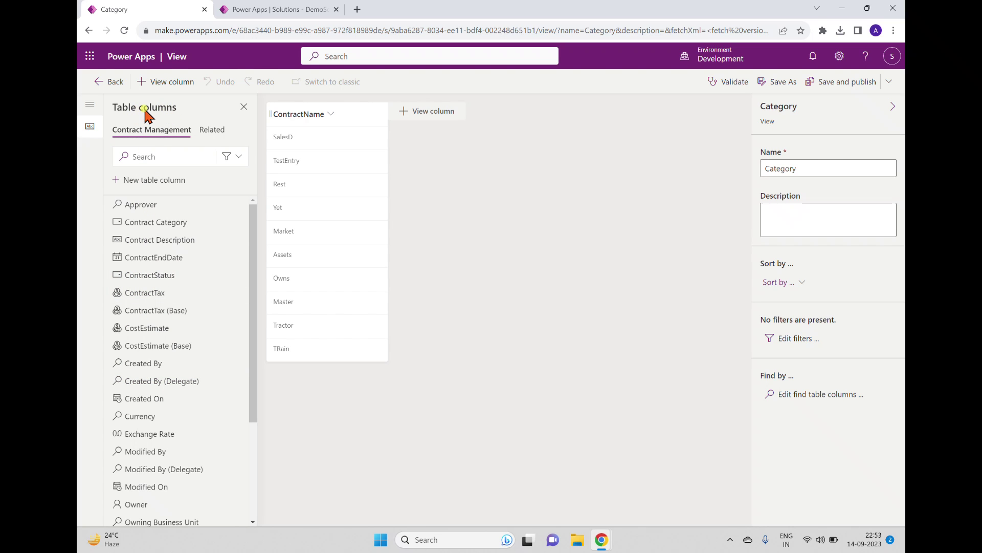
# - Review the related-table columns and the Contract Management columns available for the Category view
pyautogui.click(221, 139)
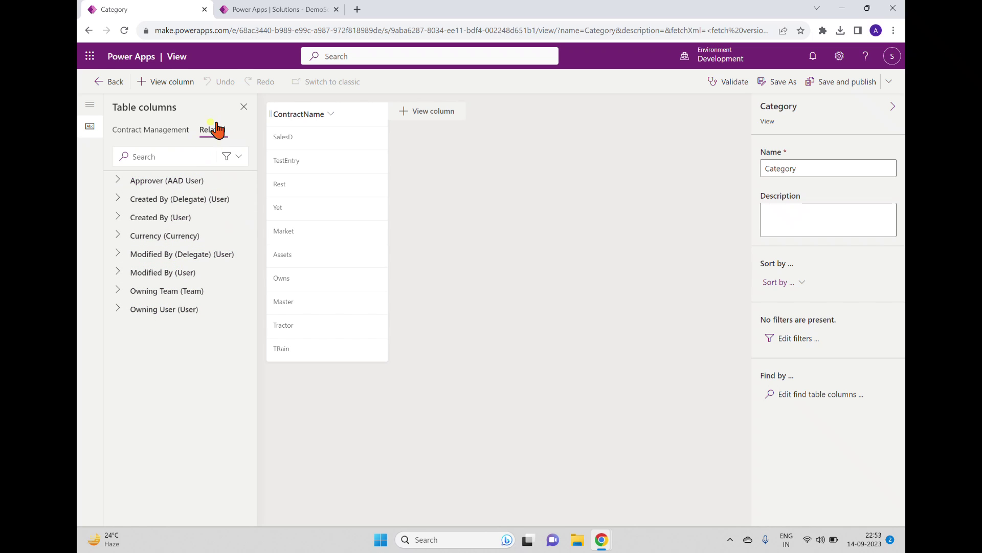
pyautogui.click(172, 133)
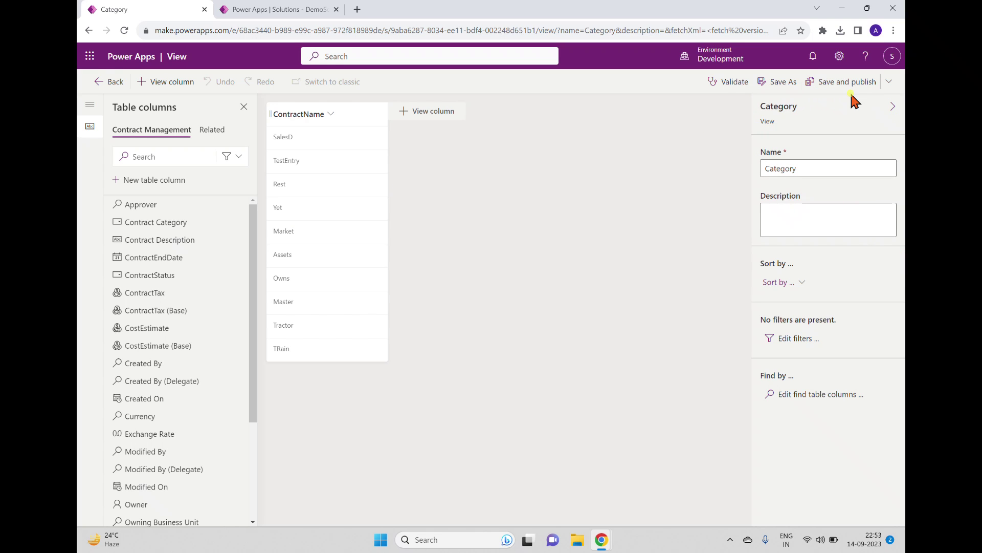
pyautogui.click(807, 172)
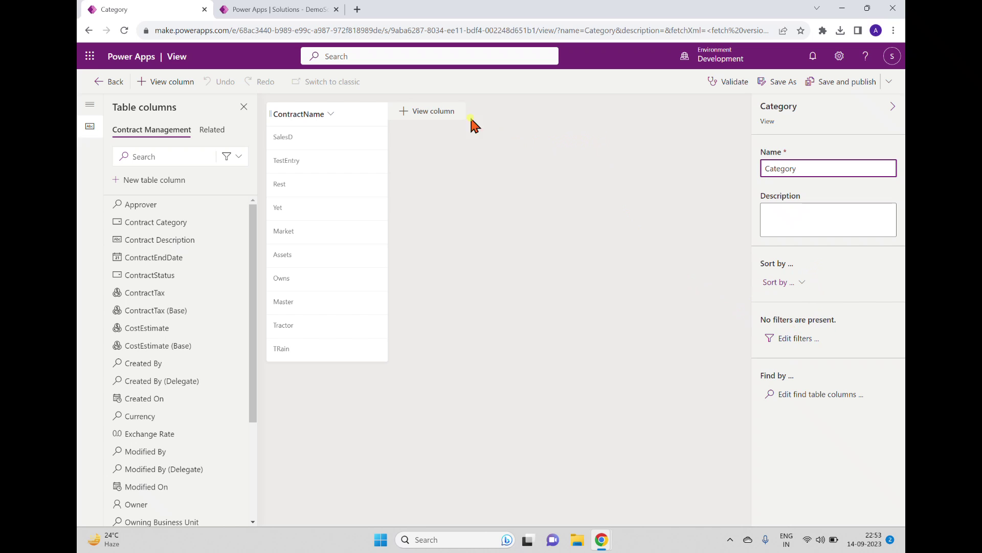
# - Add the Approver and Contract Category columns to the Category view
pyautogui.click(441, 111)
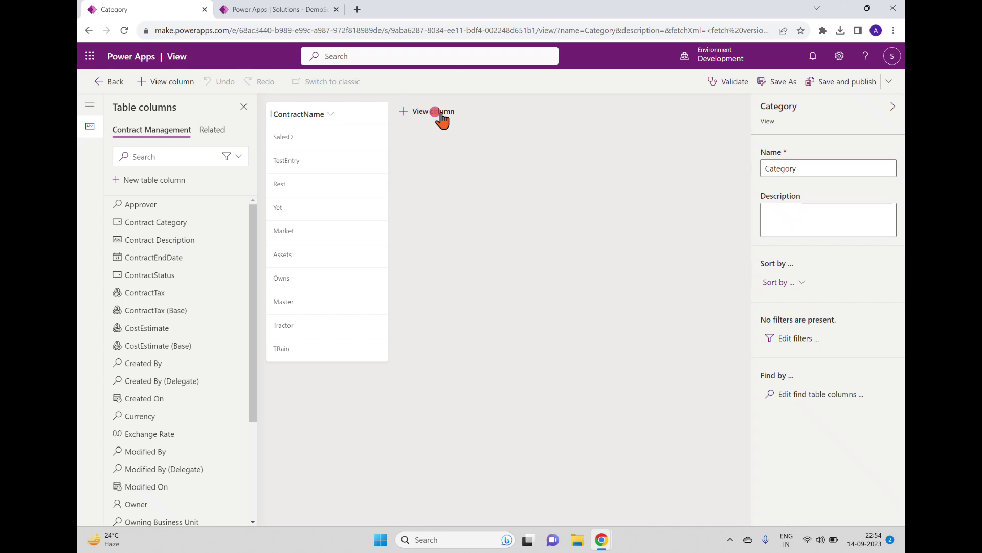
pyautogui.click(409, 195)
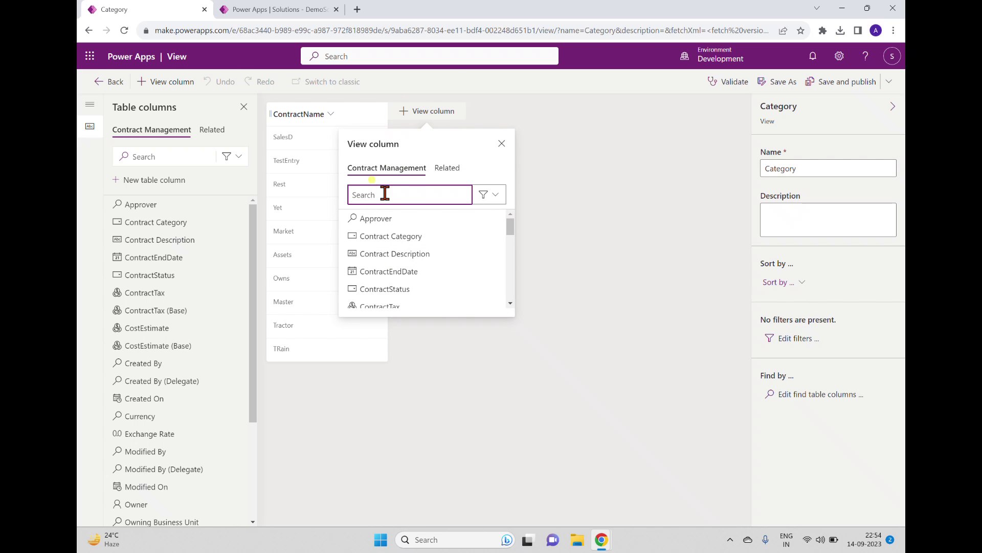
pyautogui.click(372, 219)
pyautogui.click(494, 114)
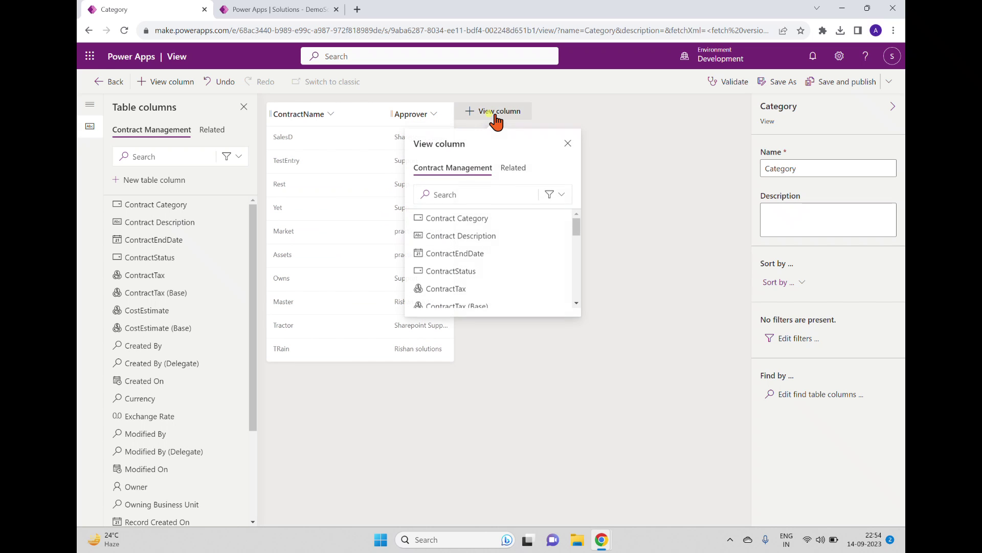
pyautogui.click(461, 218)
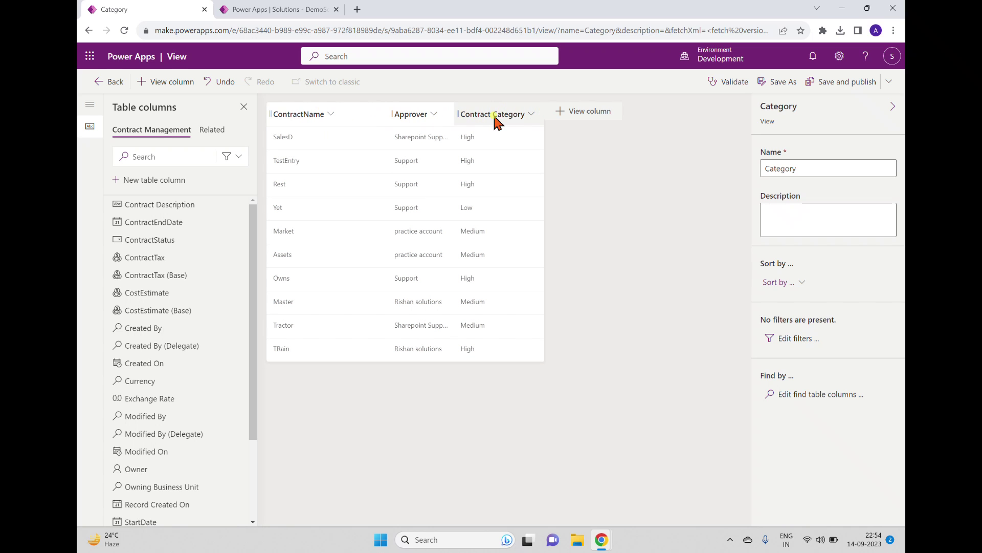
# - Add the ContractStatus and ContractEndDate columns to the view after Contract Category
pyautogui.click(591, 121)
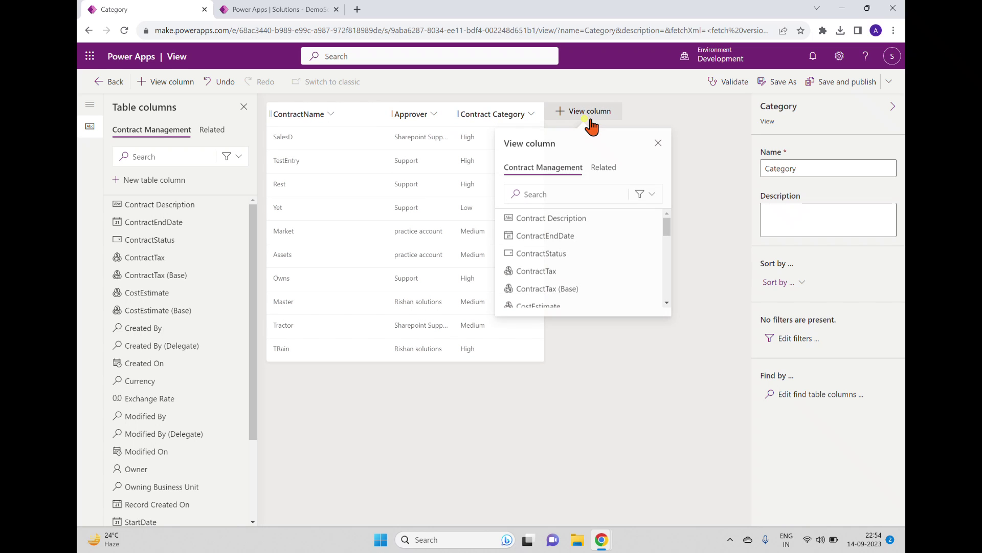
pyautogui.moveTo(535, 261)
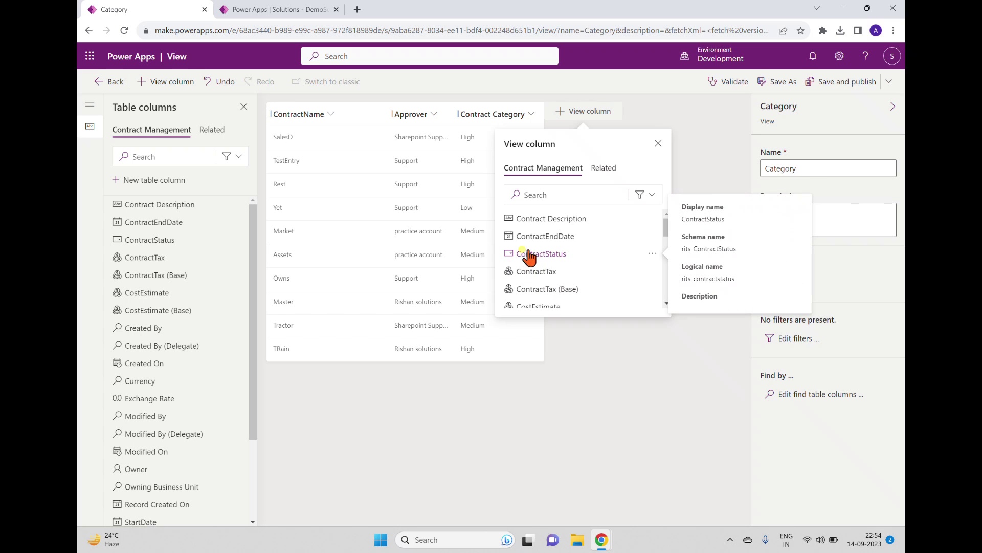
pyautogui.click(534, 255)
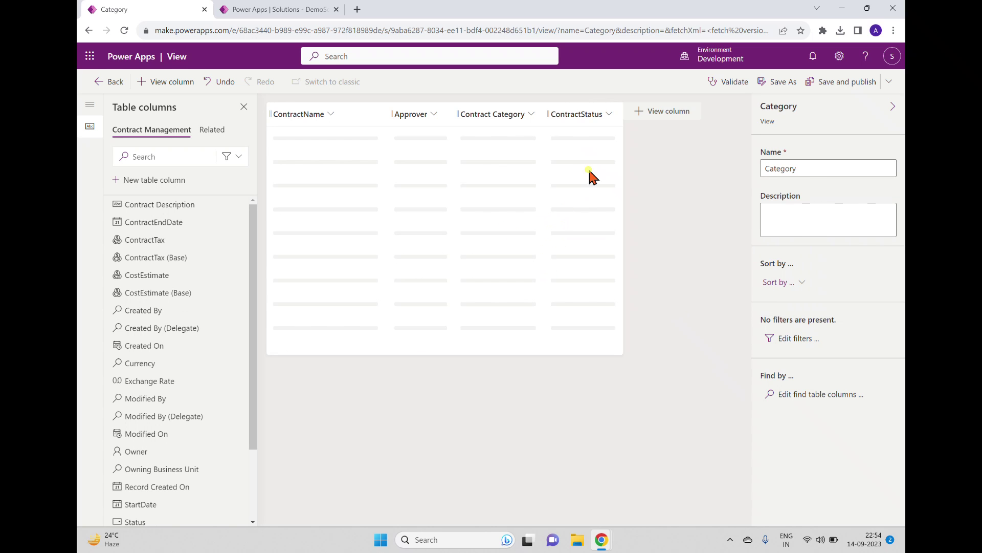
pyautogui.click(660, 111)
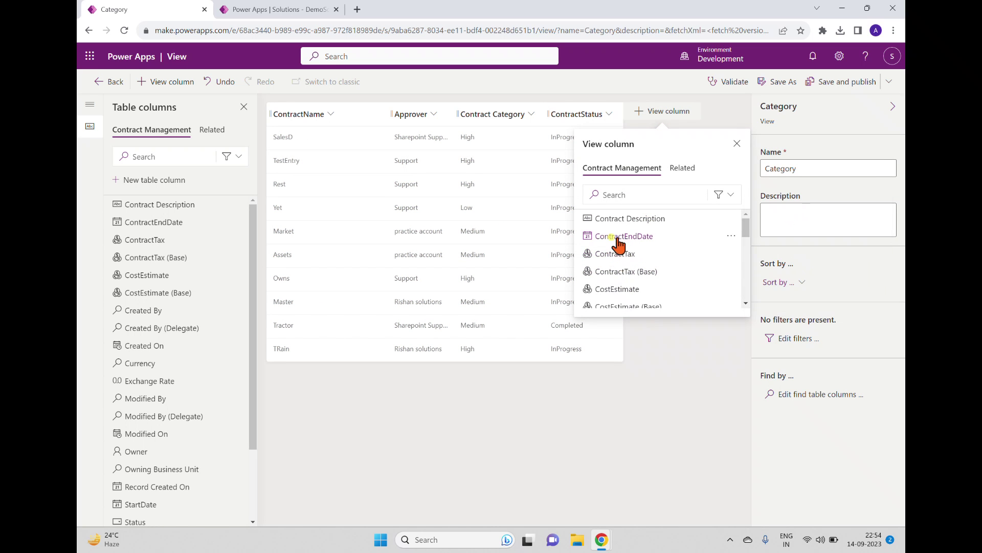
pyautogui.click(611, 237)
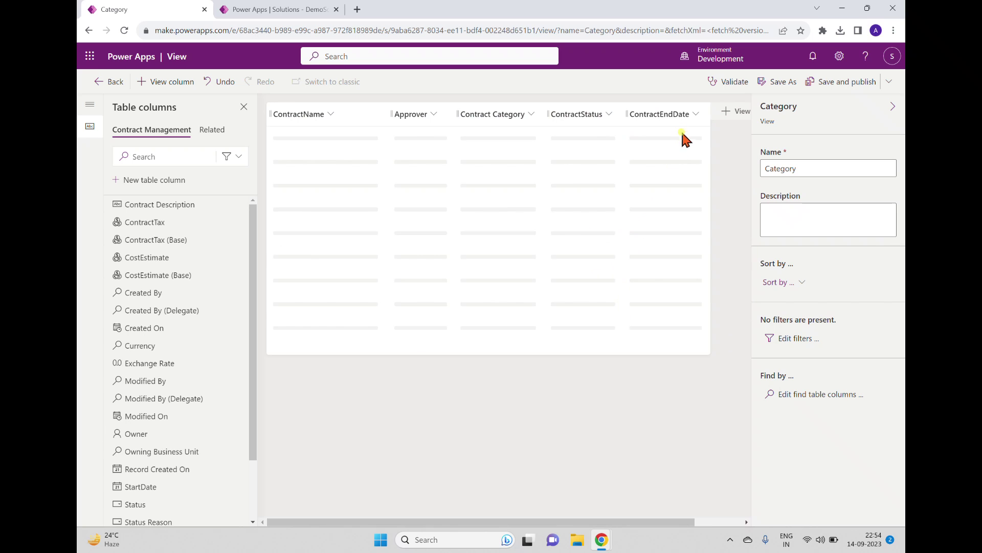
# - Add the StartDate column as the last column of the view and check the resulting column layout
pyautogui.click(725, 112)
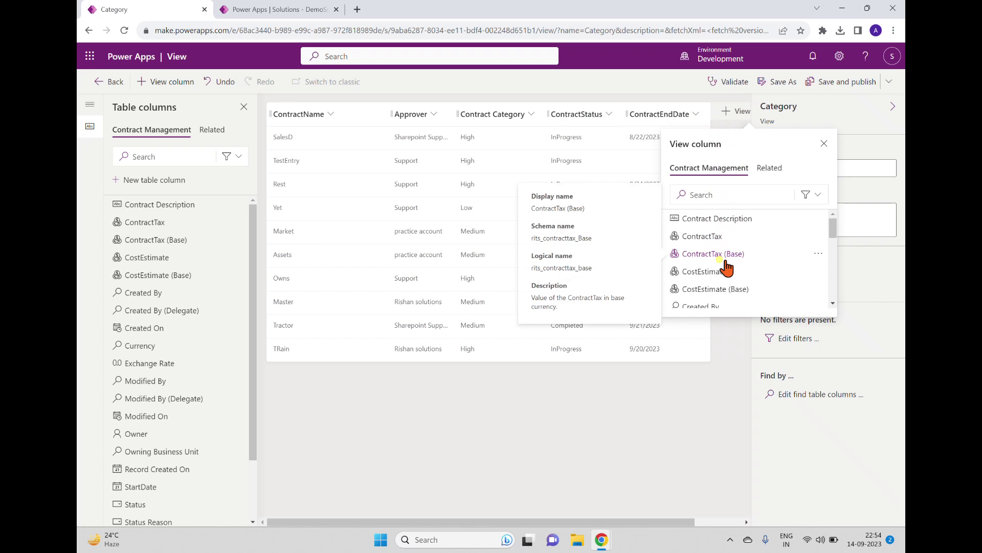
pyautogui.scroll(-3, 727, 267)
pyautogui.scroll(-1, 726, 268)
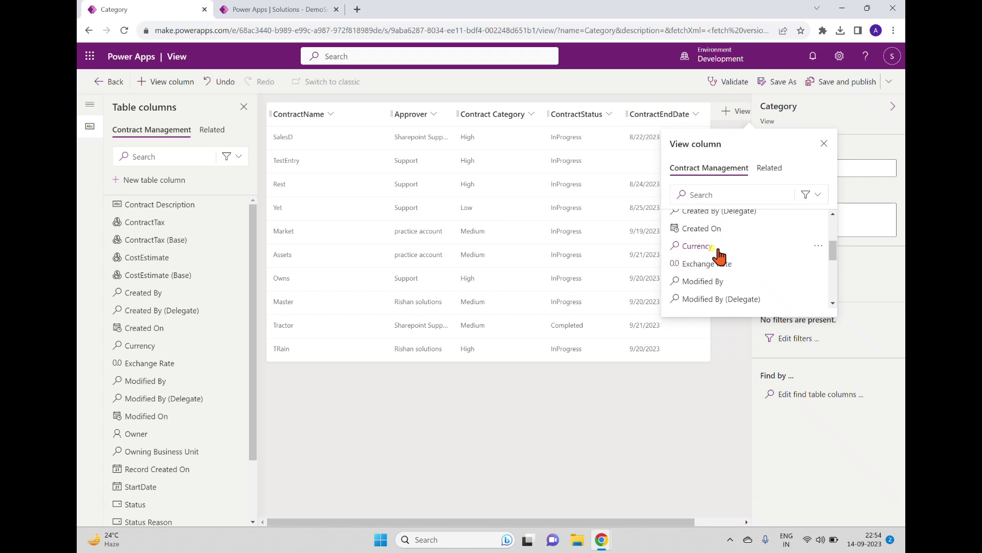
pyautogui.scroll(-2, 729, 267)
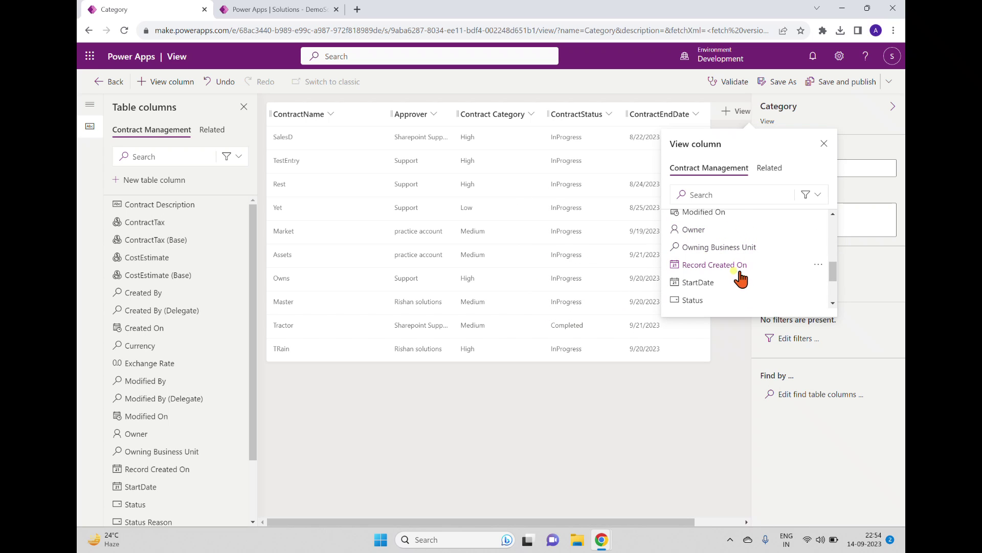
pyautogui.scroll(-2, 739, 279)
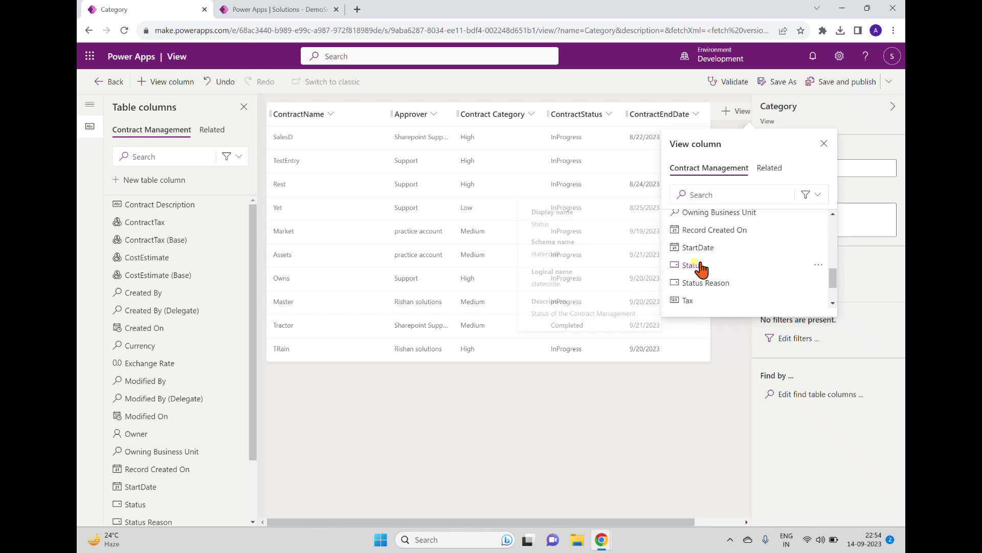
pyautogui.click(706, 250)
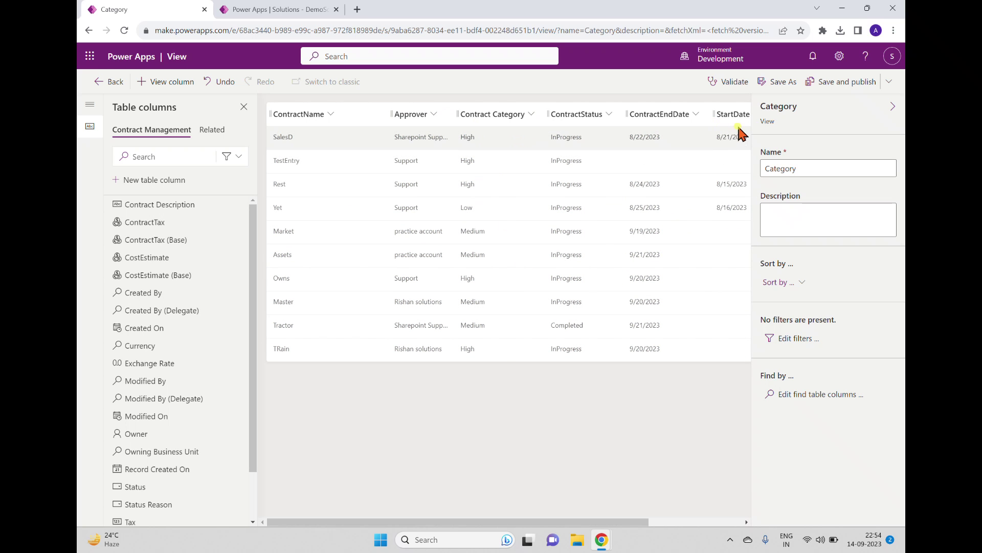
pyautogui.moveTo(548, 522); pyautogui.dragTo(629, 522)
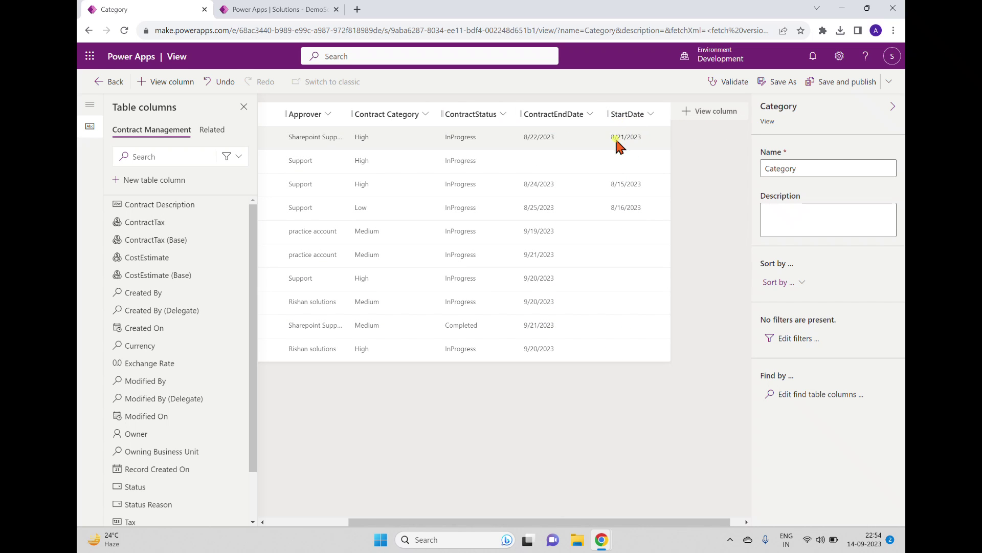
pyautogui.moveTo(507, 522); pyautogui.dragTo(418, 510)
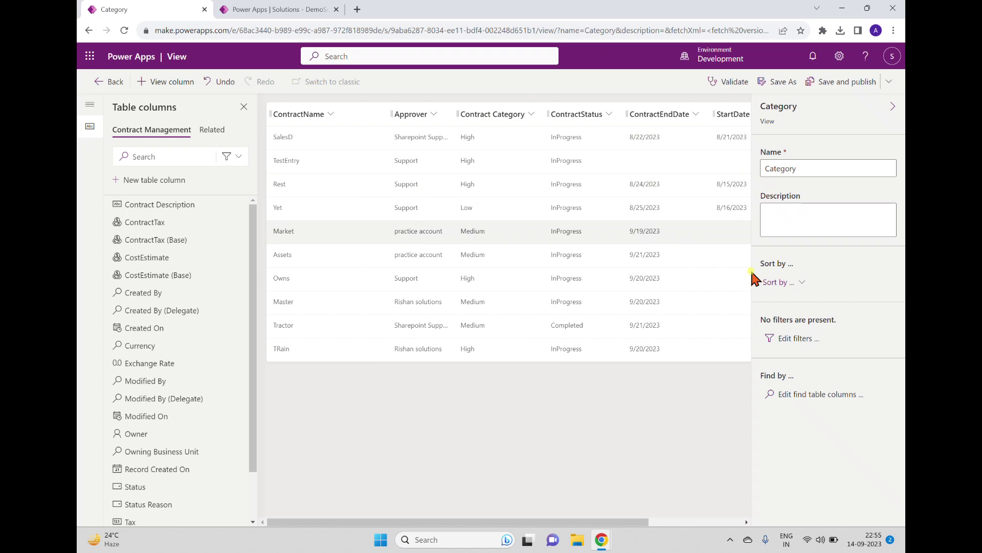
# - Filter the Category view to rows where Contract Category equals High
pyautogui.click(799, 339)
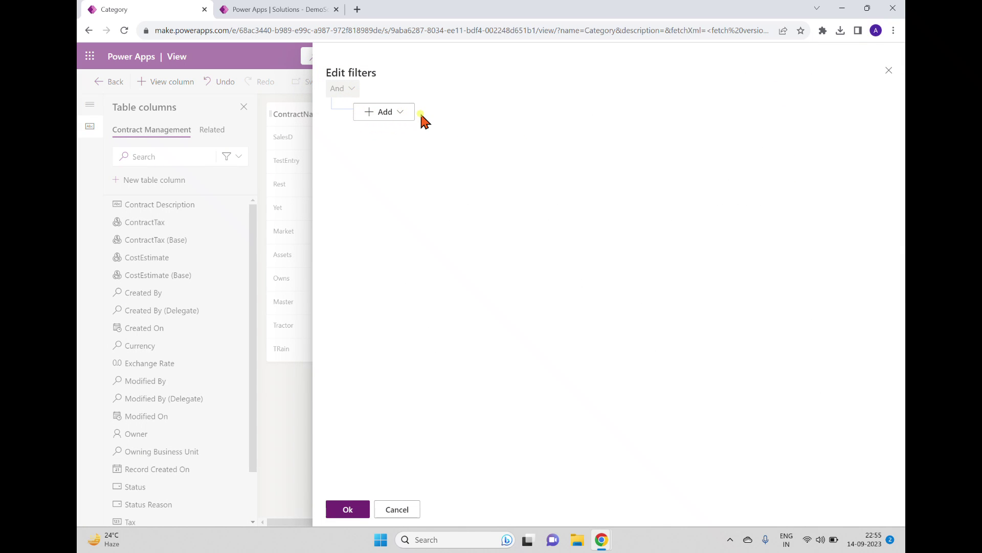
pyautogui.click(401, 113)
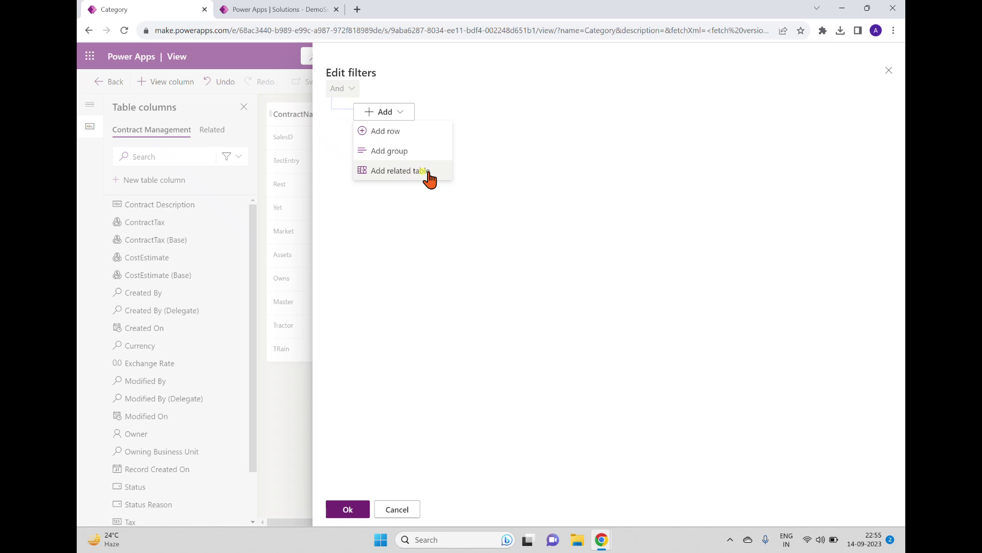
pyautogui.click(395, 132)
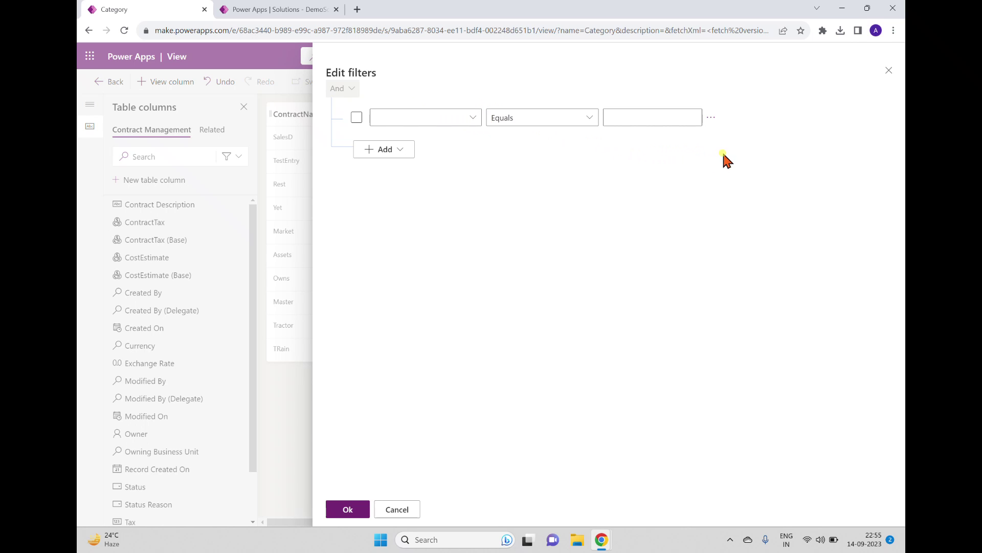
pyautogui.click(474, 119)
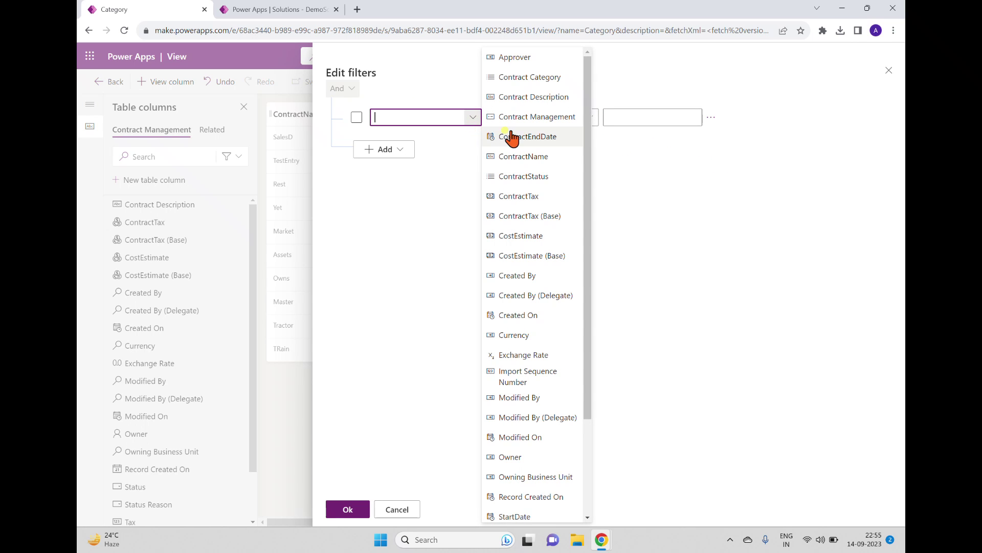
pyautogui.click(537, 79)
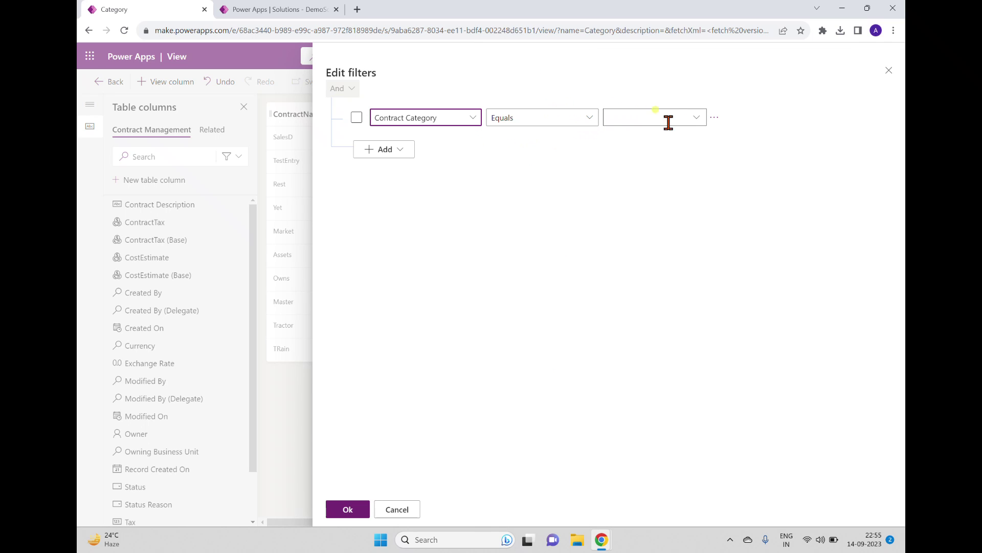
pyautogui.click(584, 120)
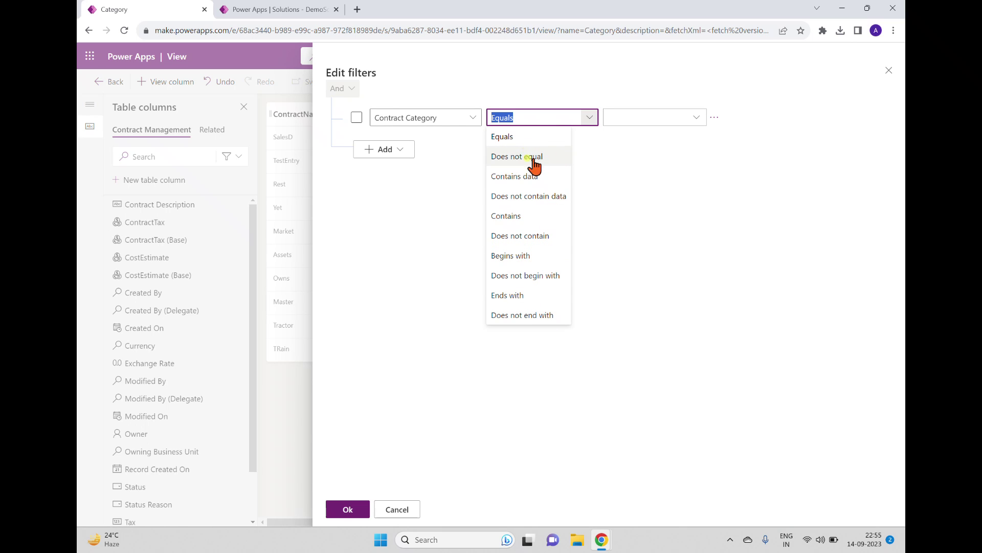
pyautogui.click(675, 114)
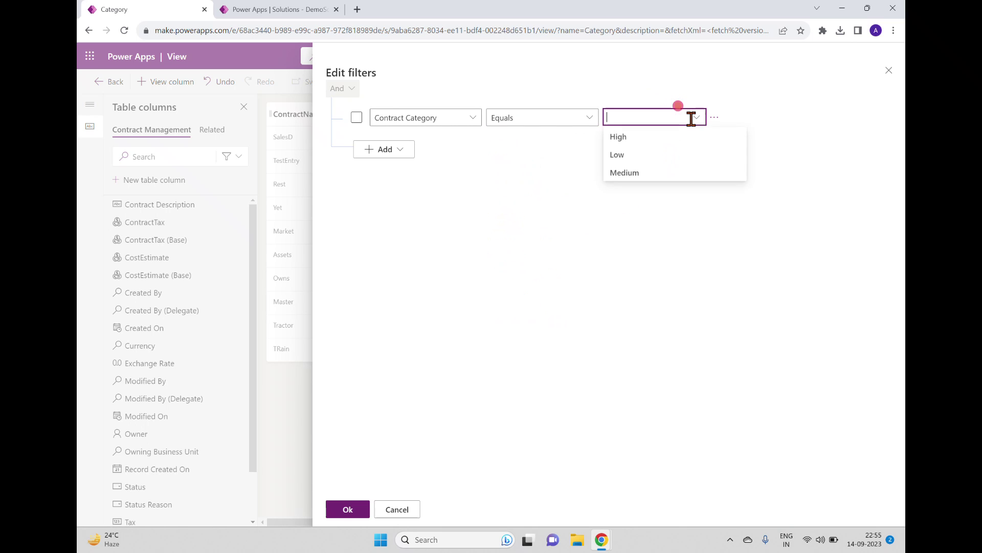
pyautogui.click(625, 142)
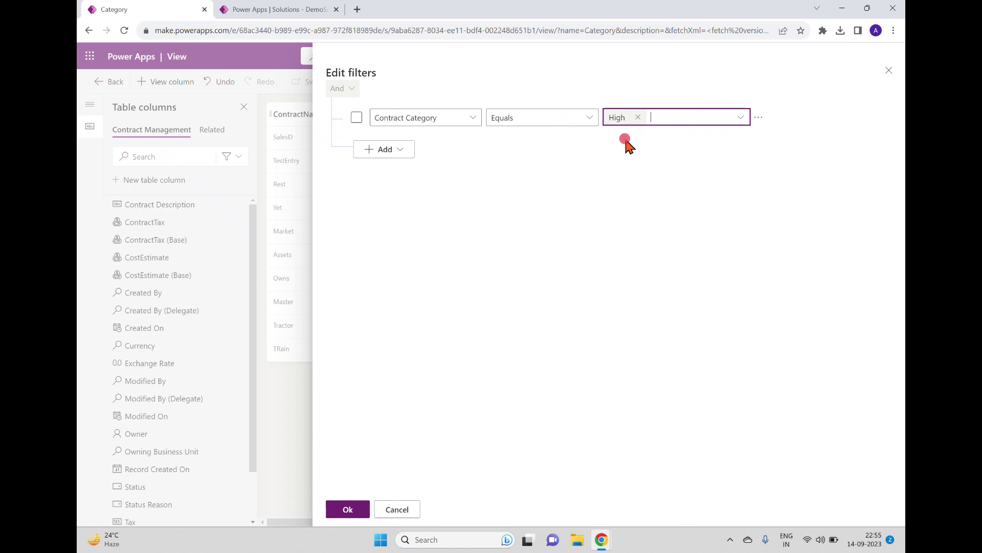
pyautogui.click(577, 243)
pyautogui.click(347, 512)
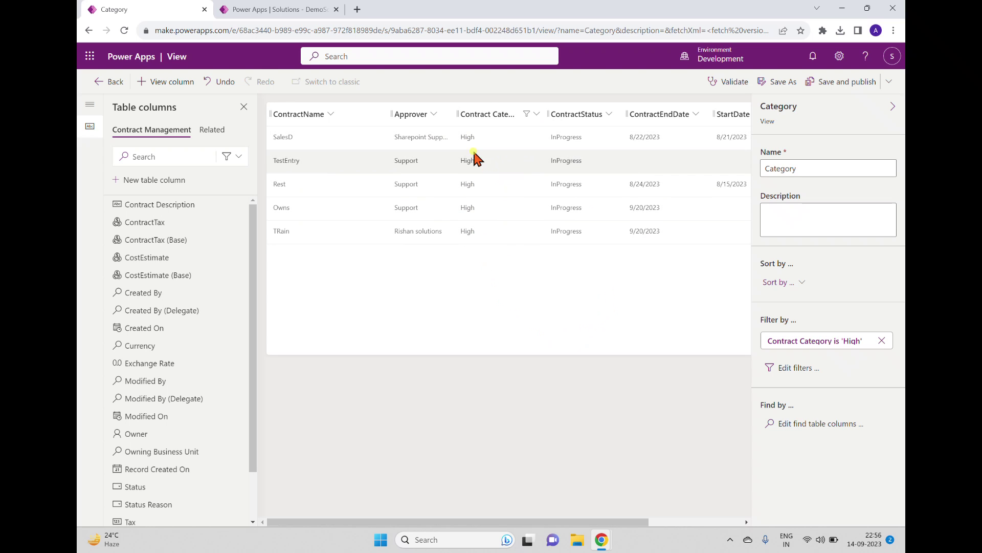
# - Add a second filter condition under the existing And: Contract Category equals Low
pyautogui.click(798, 368)
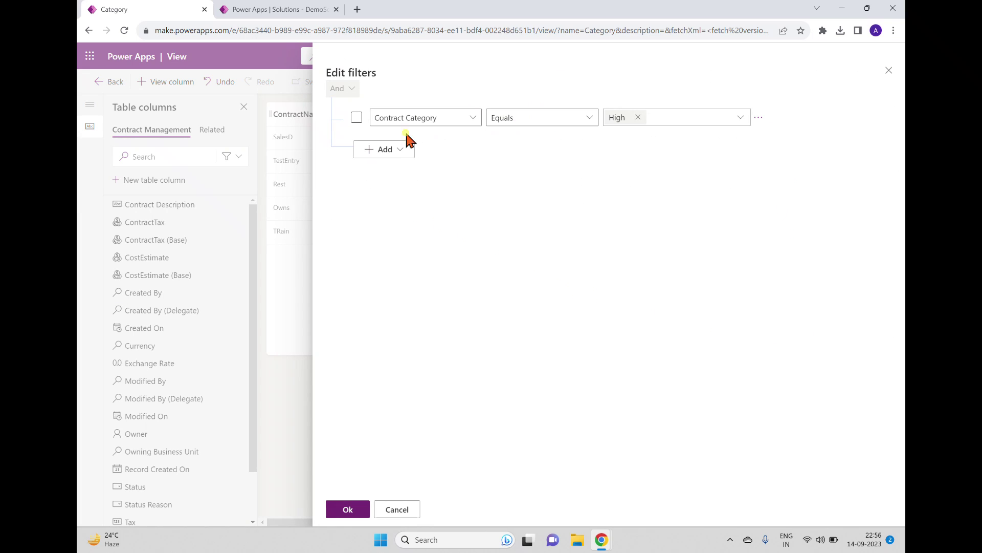
pyautogui.click(387, 154)
pyautogui.click(396, 169)
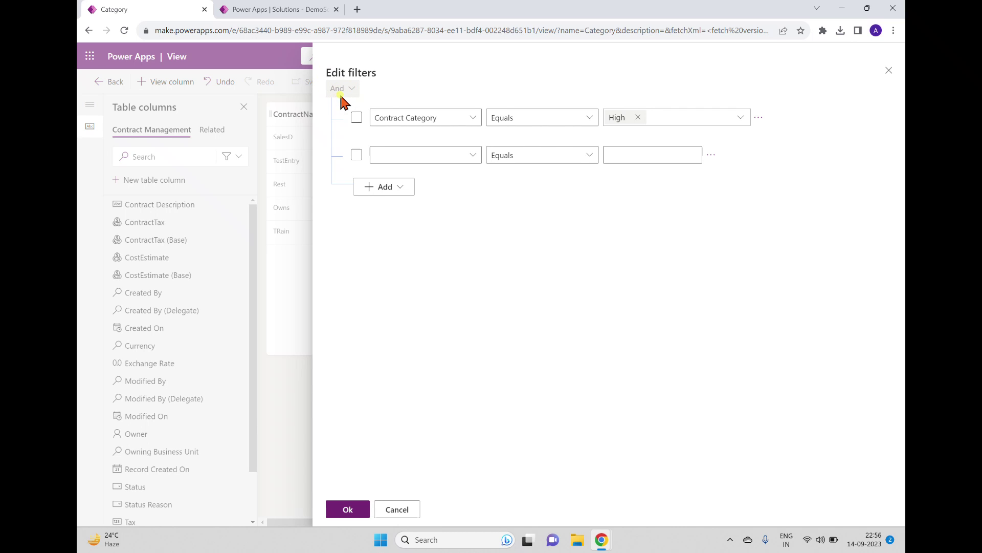
pyautogui.click(357, 118)
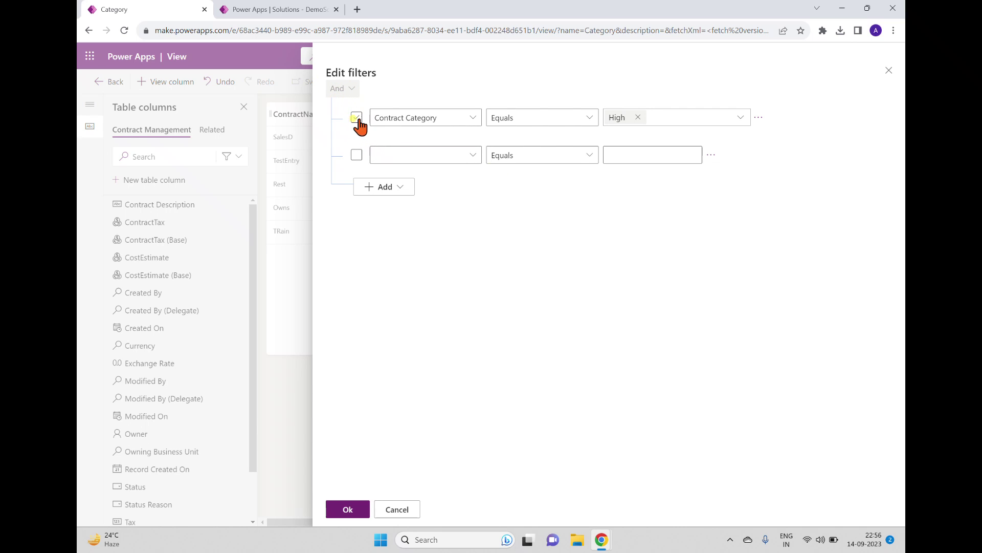
pyautogui.click(480, 156)
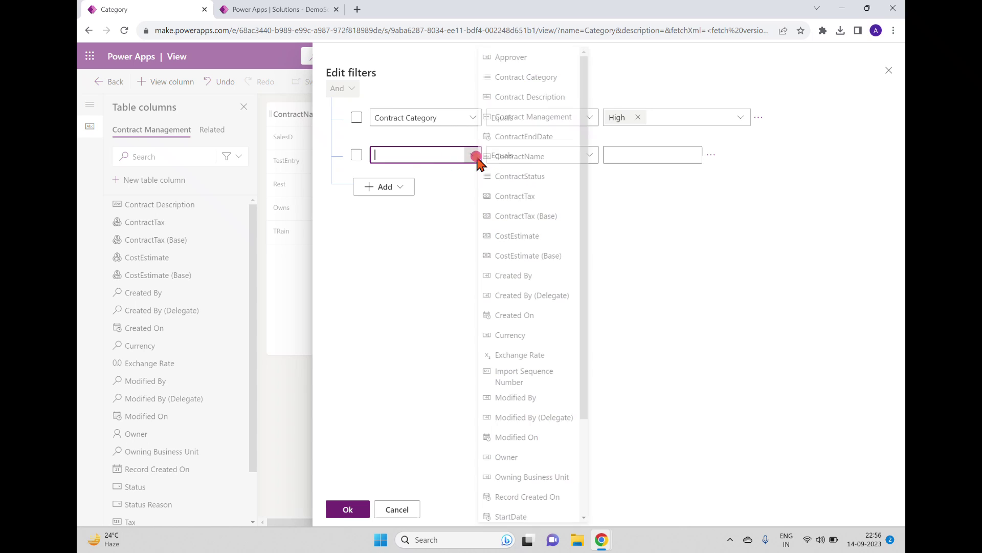
pyautogui.click(556, 78)
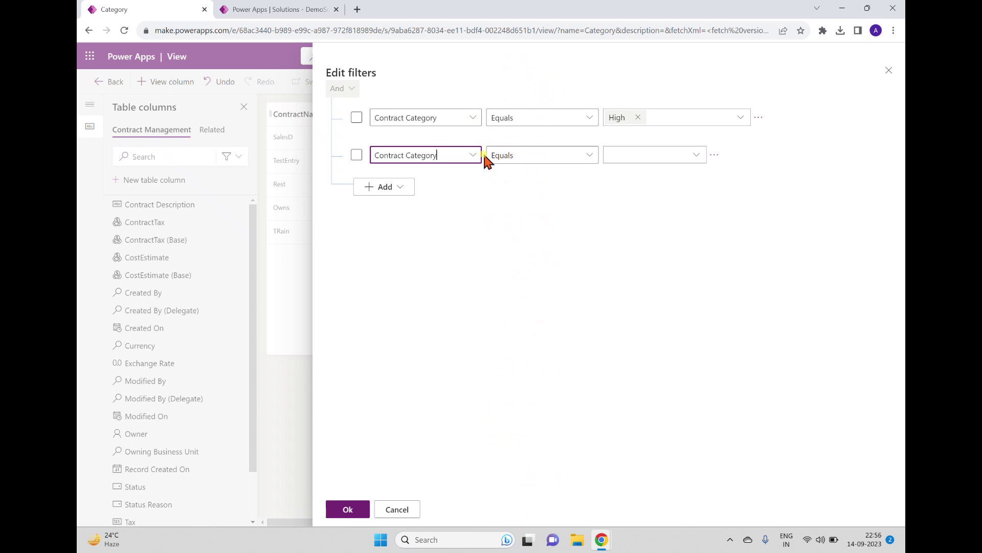
pyautogui.click(619, 154)
pyautogui.click(619, 193)
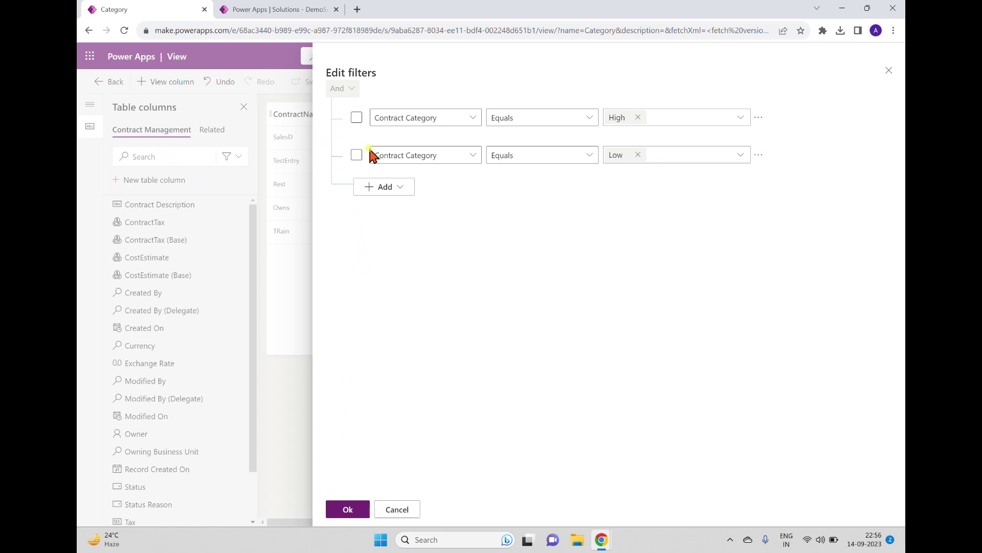
# - Select both the High and Low conditions, check the options for adding more, and apply the filters to the view
pyautogui.click(357, 154)
pyautogui.click(357, 118)
pyautogui.click(402, 187)
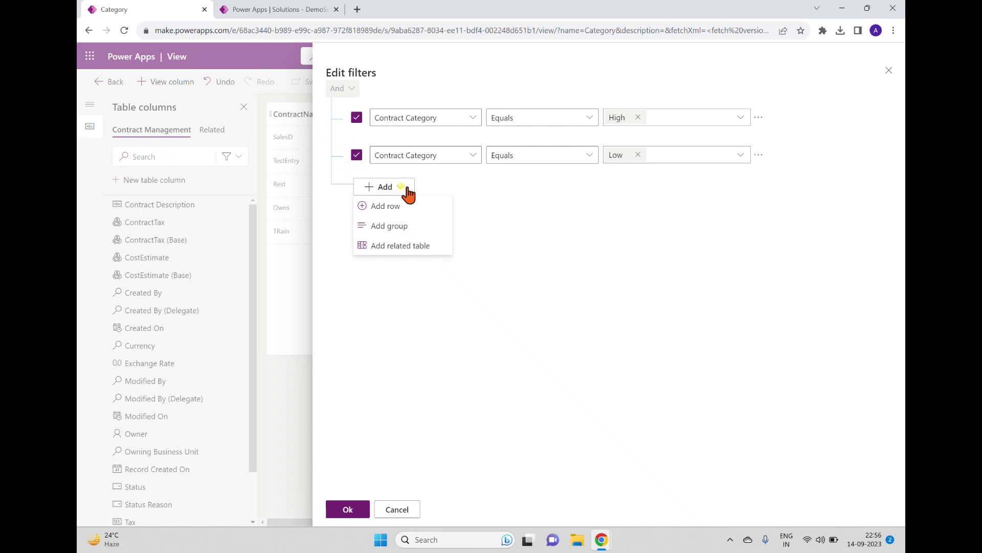
pyautogui.click(401, 187)
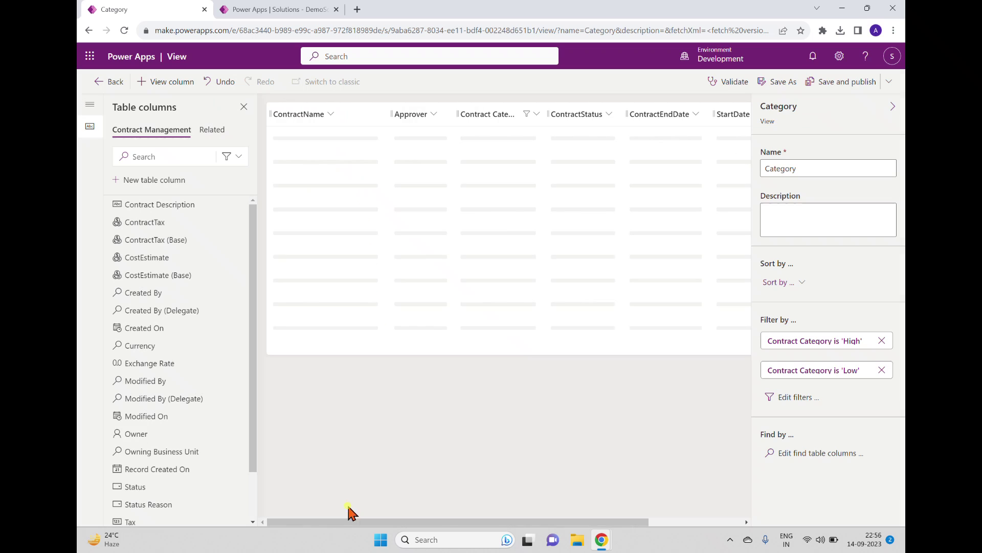
pyautogui.click(342, 509)
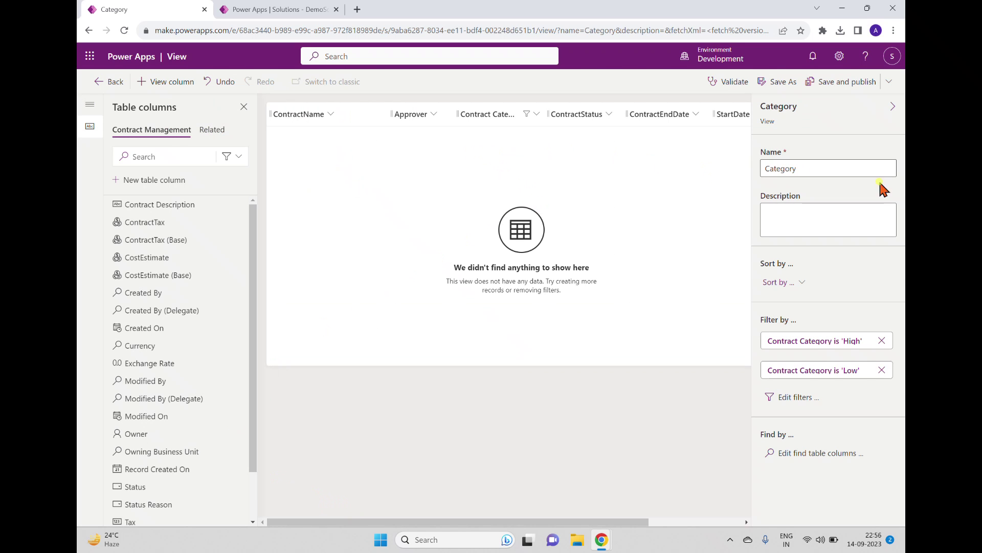
# - Try adding a condition group below the High and Low filter rows, check its And/Or operators, and delete the group
pyautogui.click(794, 398)
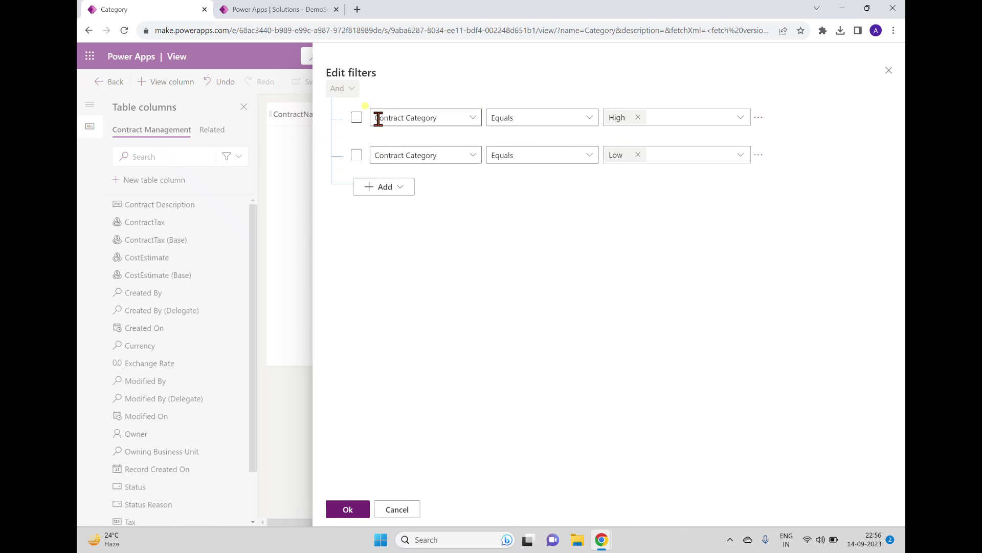
pyautogui.click(357, 117)
pyautogui.click(397, 187)
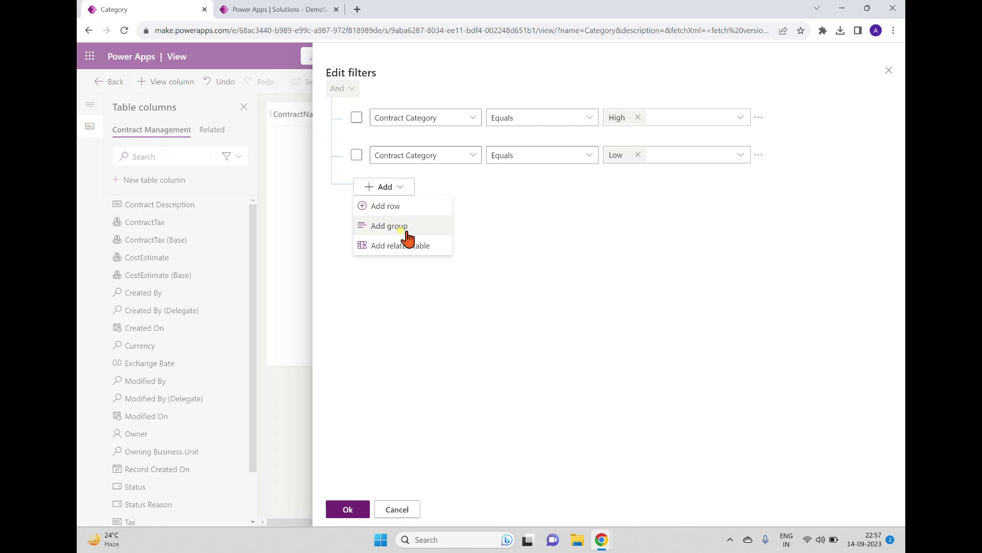
pyautogui.click(400, 228)
pyautogui.click(393, 192)
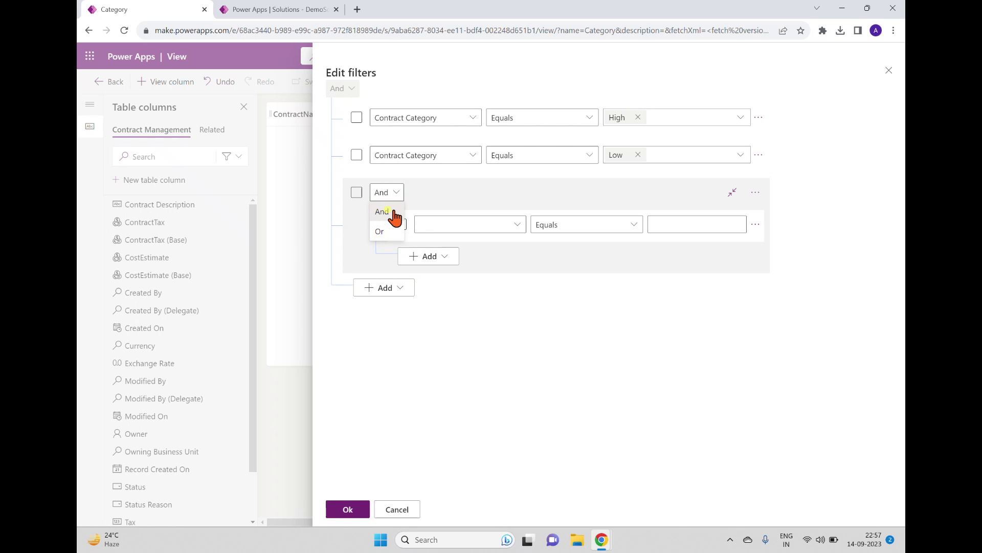
pyautogui.click(464, 183)
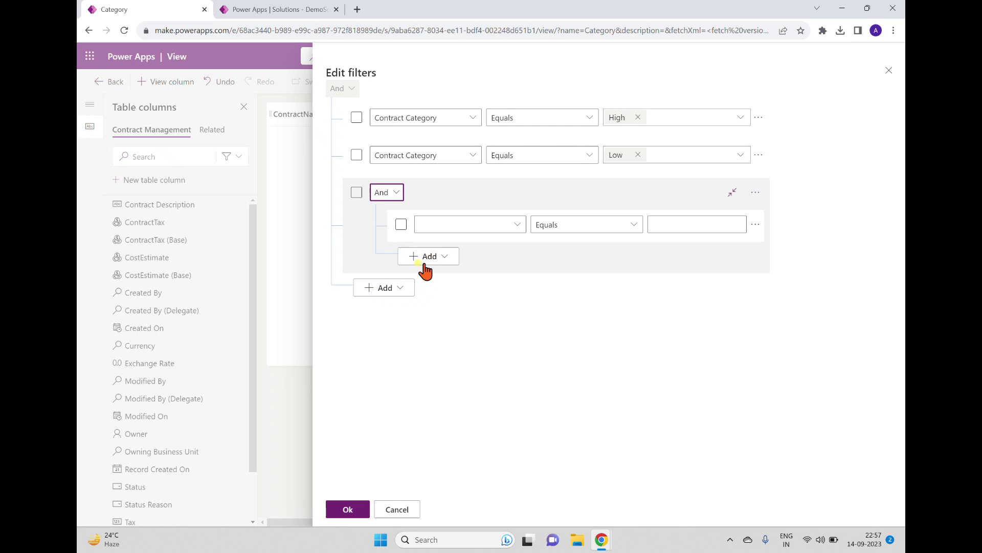
pyautogui.click(755, 191)
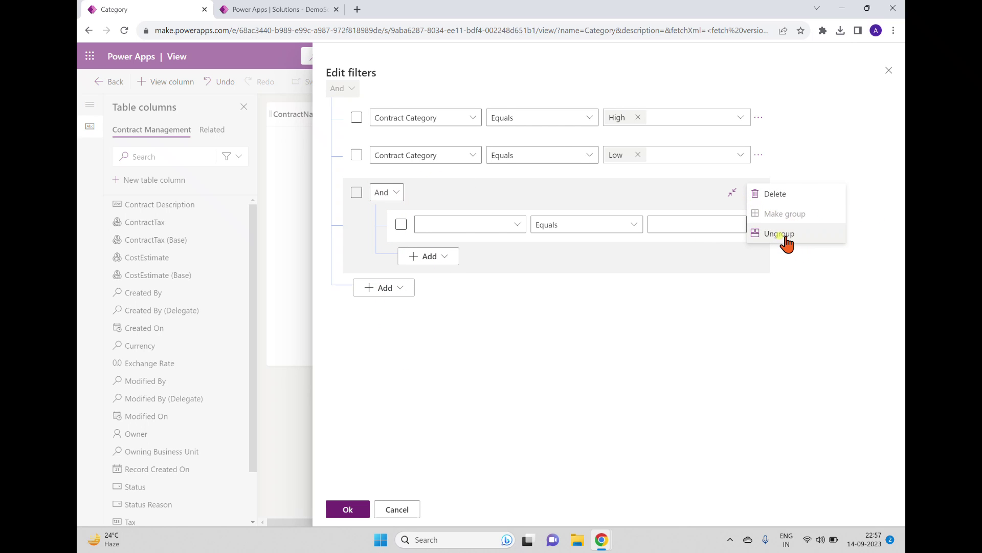
pyautogui.click(782, 197)
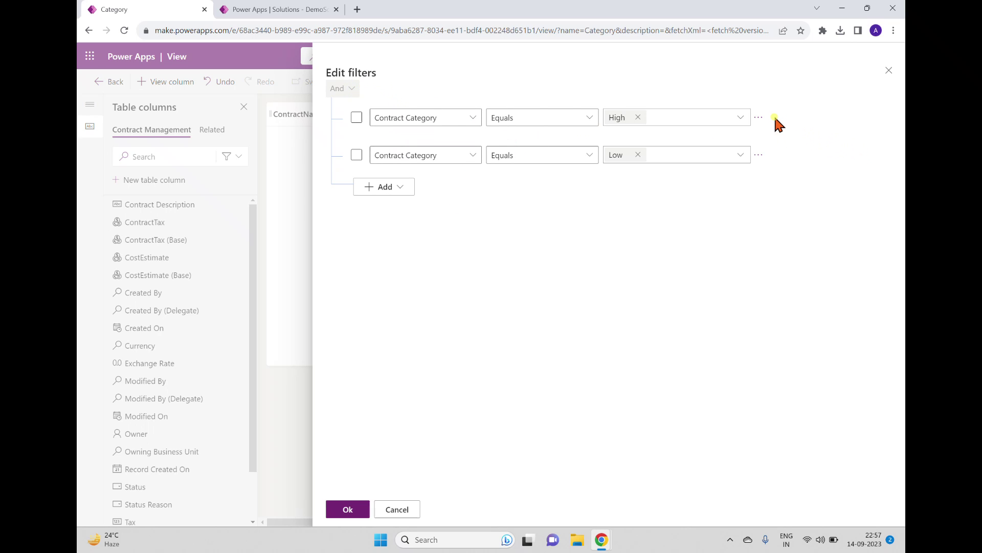
# - Delete both Contract Category conditions, High and Low, from the view's filters
pyautogui.click(759, 117)
pyautogui.click(793, 121)
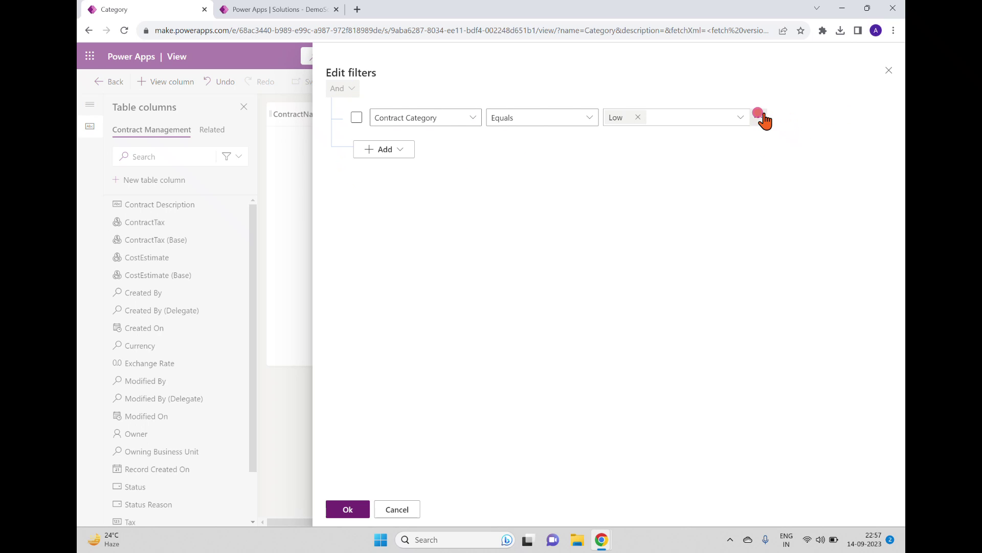
pyautogui.click(760, 117)
pyautogui.click(783, 122)
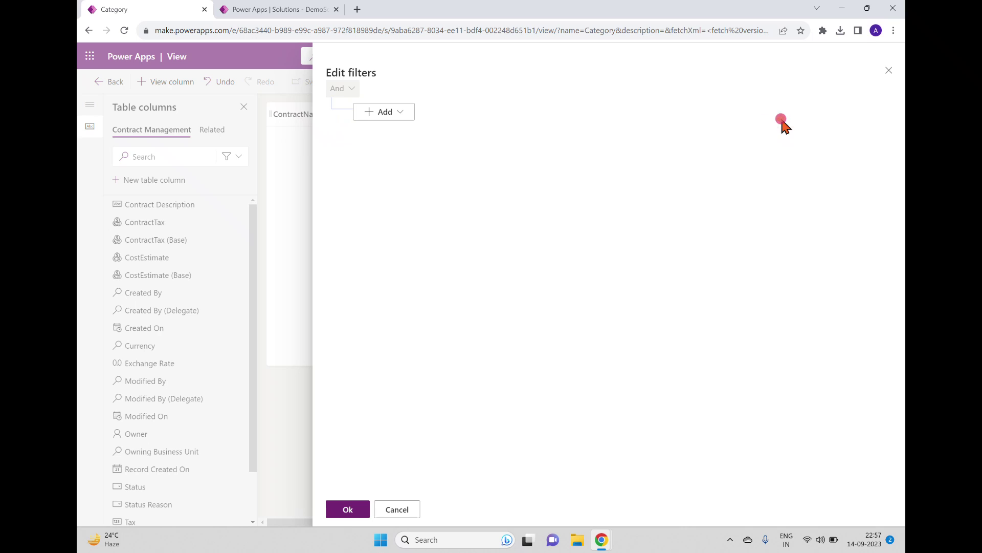
# - Add a filter group with the Or operator and set its first condition to Contract Category equals High
pyautogui.click(398, 113)
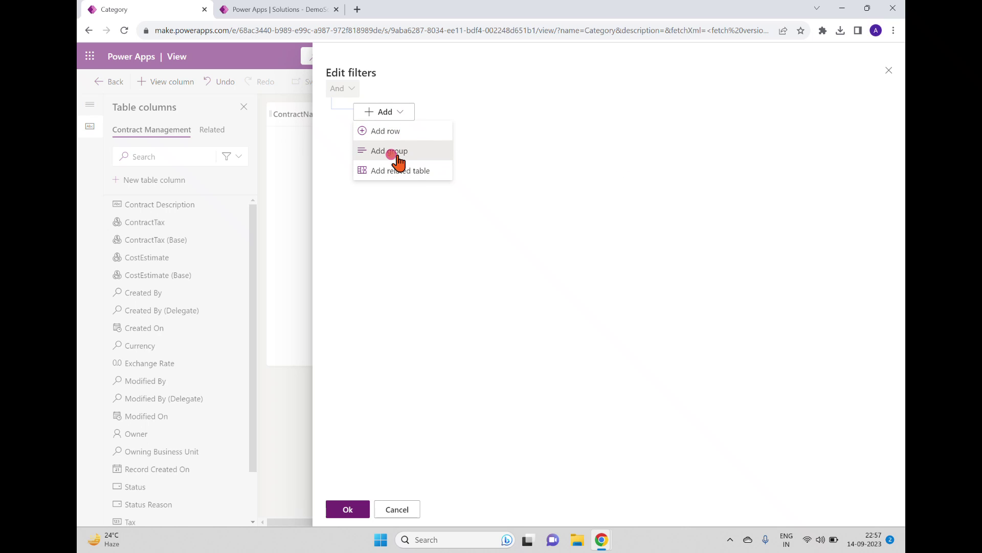
pyautogui.click(397, 154)
pyautogui.click(399, 121)
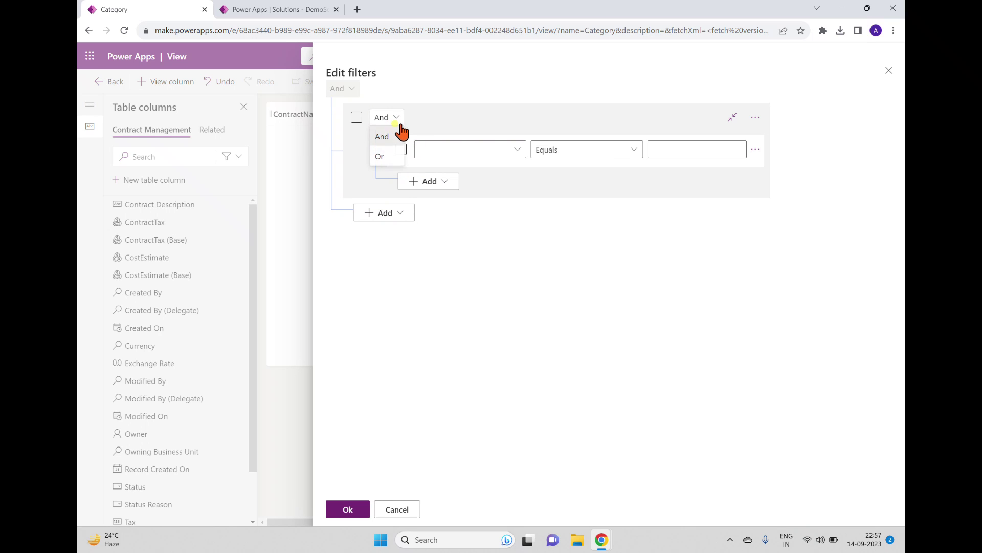
pyautogui.click(386, 157)
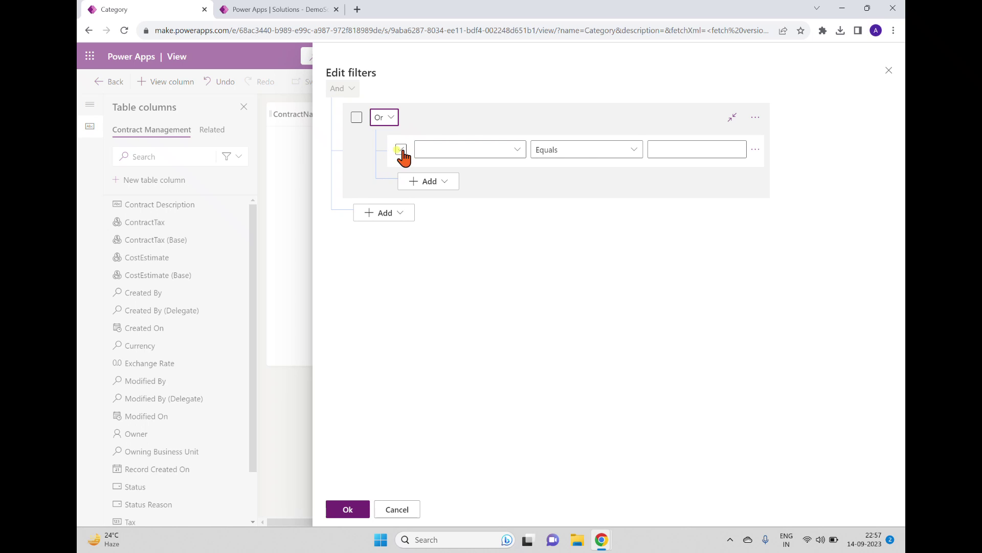
pyautogui.click(516, 150)
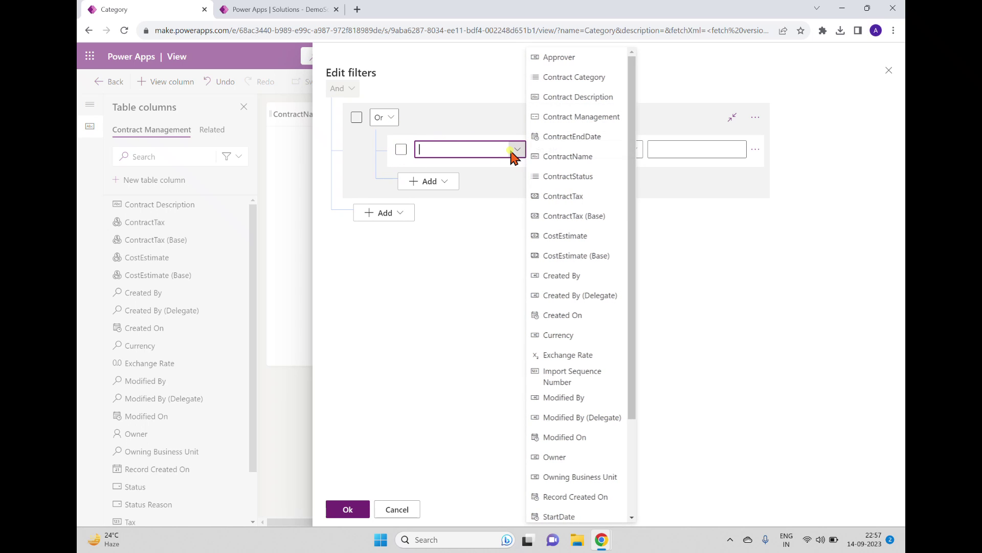
pyautogui.click(594, 87)
pyautogui.click(739, 153)
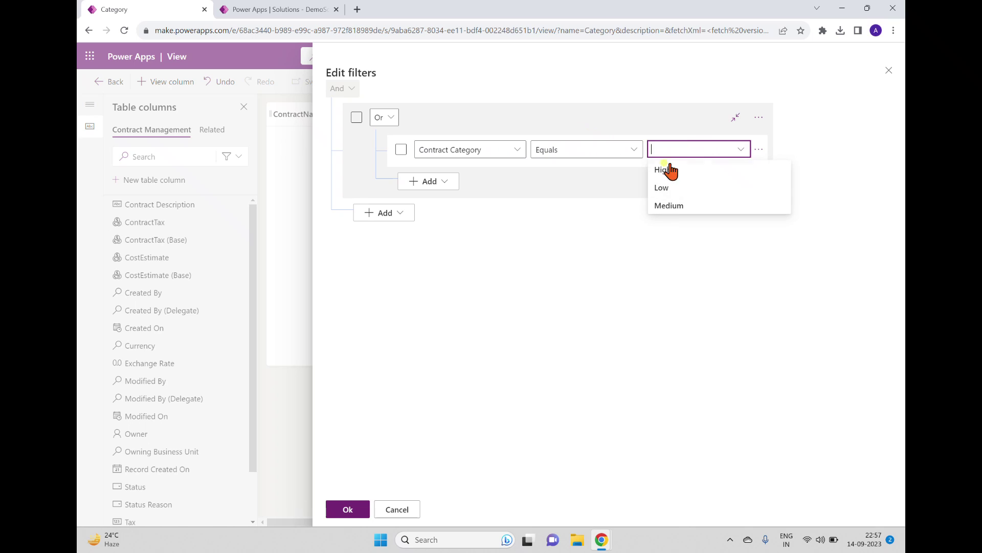
pyautogui.click(663, 177)
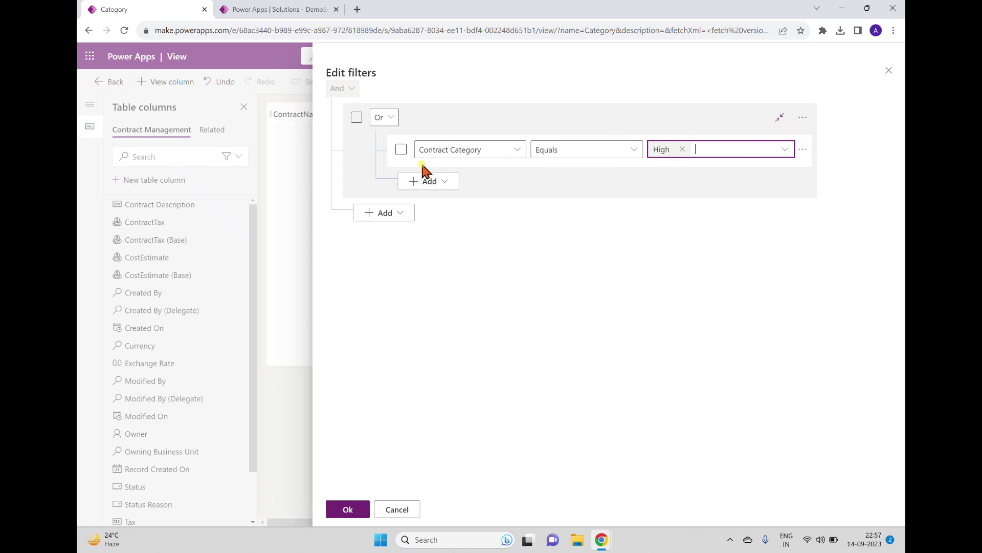
# - Add a second condition, Contract Category equals Low, to the Or group and apply the filters to the view
pyautogui.click(444, 182)
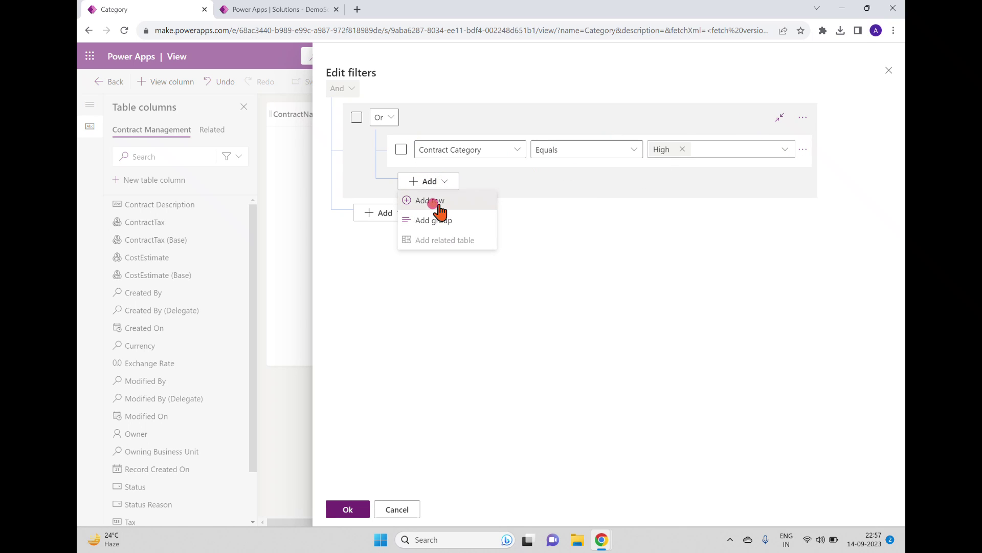
pyautogui.click(434, 204)
pyautogui.click(517, 187)
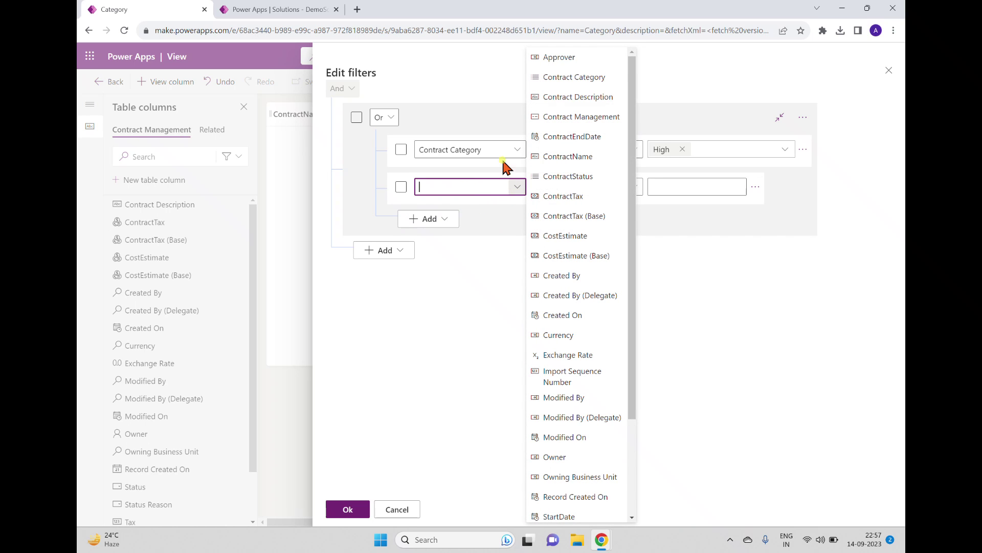
pyautogui.click(596, 76)
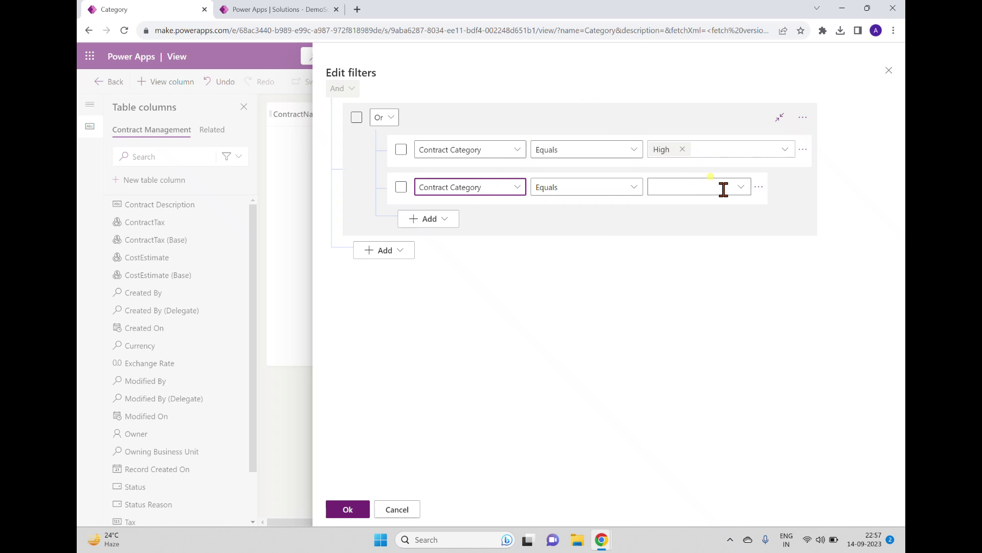
pyautogui.click(739, 187)
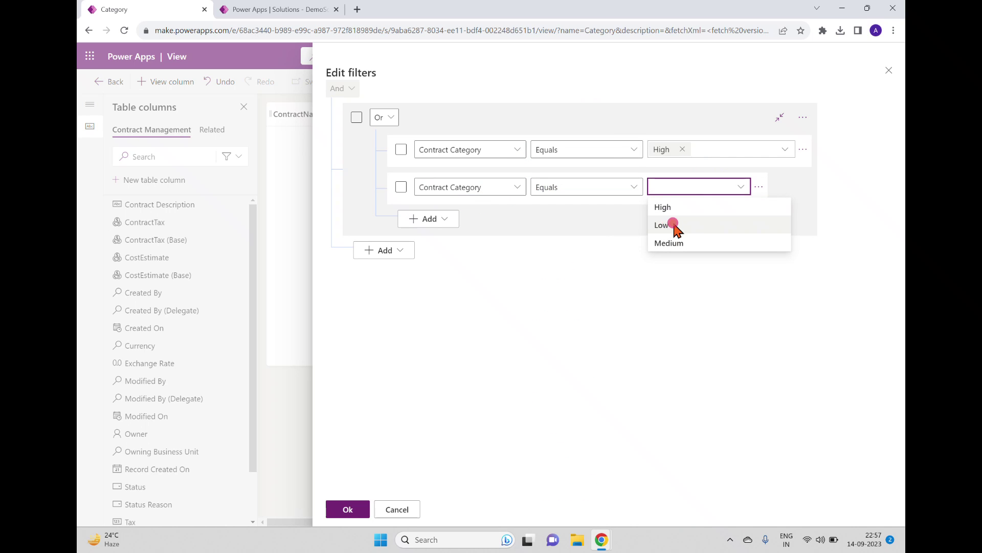
pyautogui.click(674, 226)
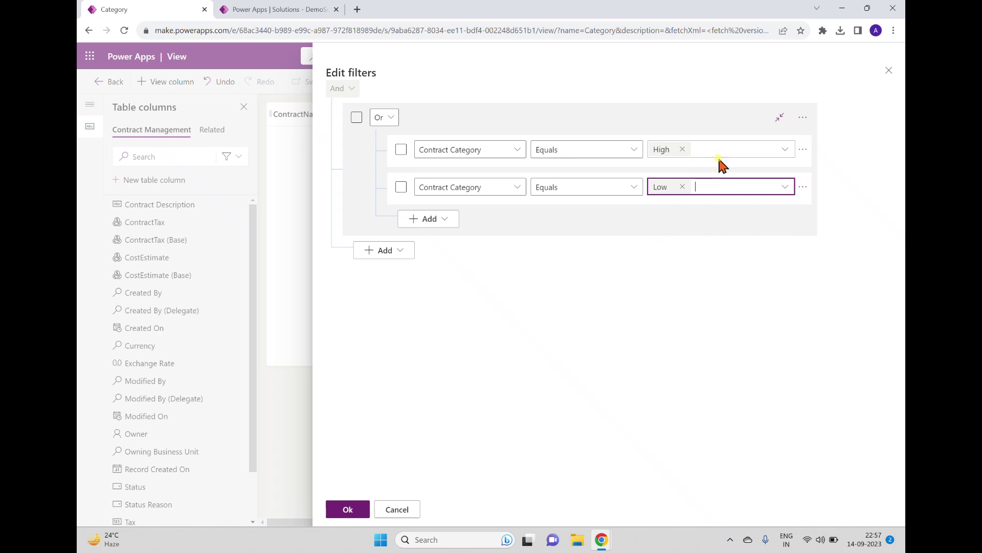
pyautogui.click(348, 510)
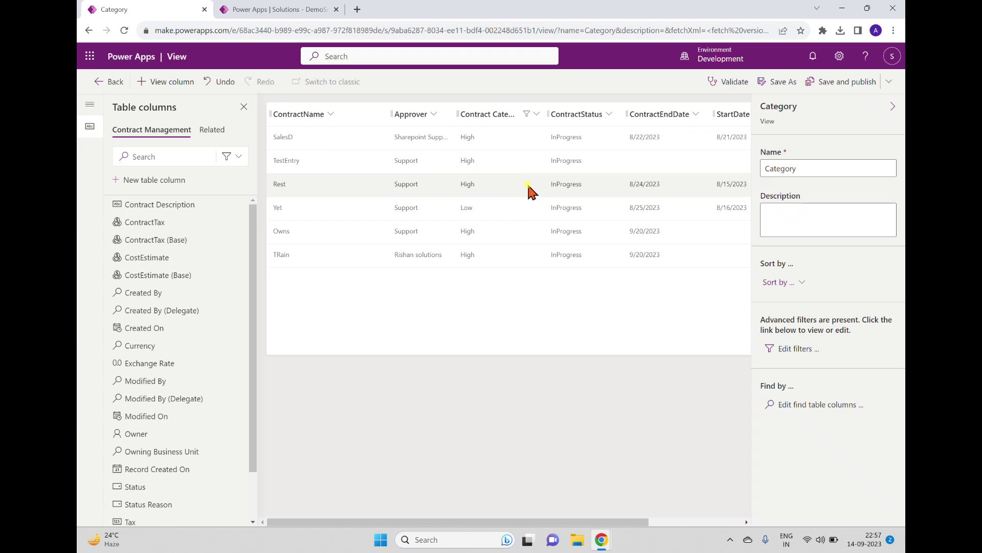
pyautogui.click(792, 350)
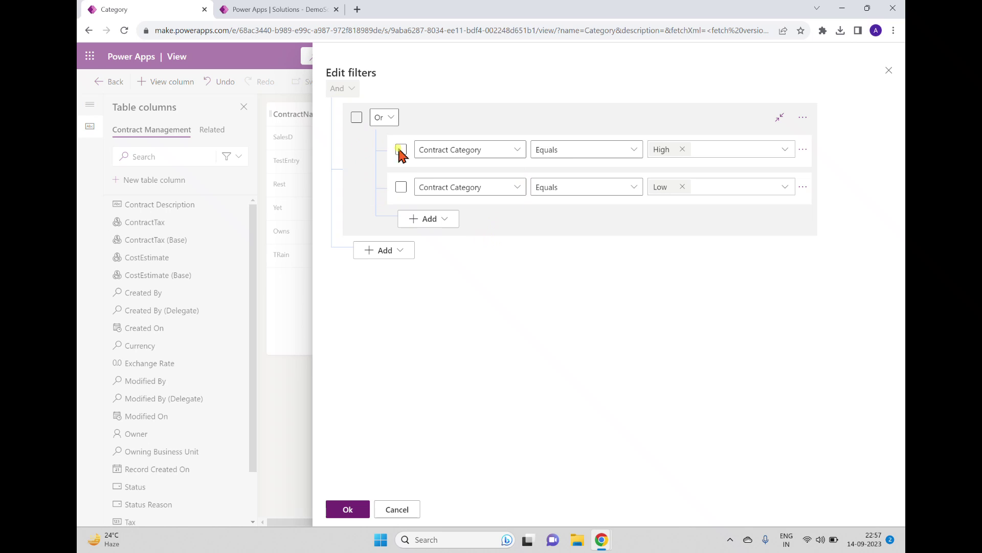
pyautogui.click(440, 221)
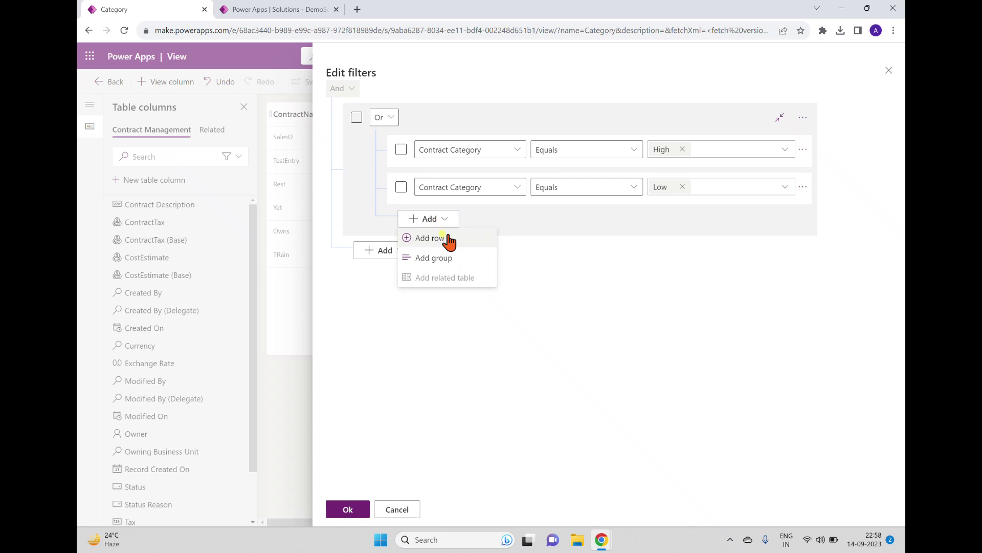
pyautogui.click(443, 237)
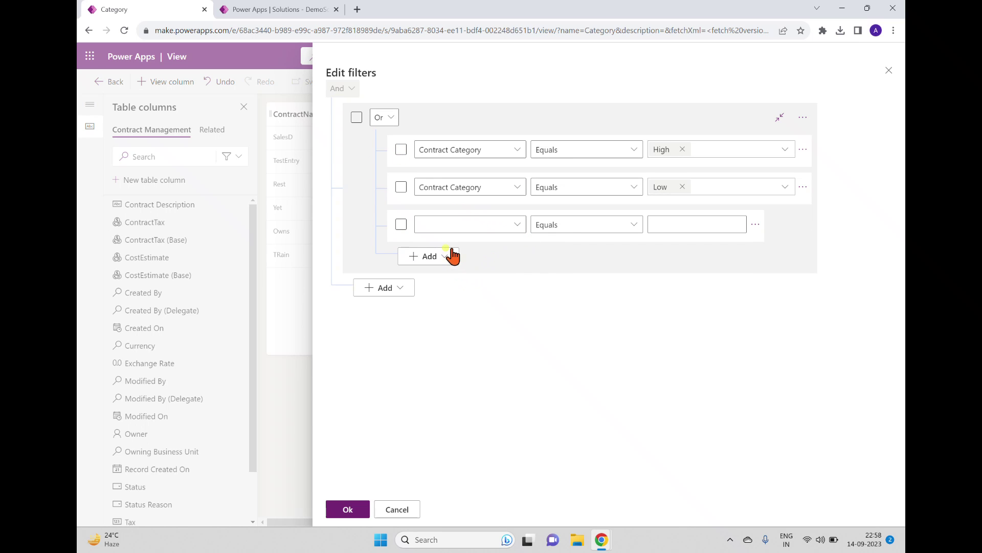
pyautogui.click(756, 225)
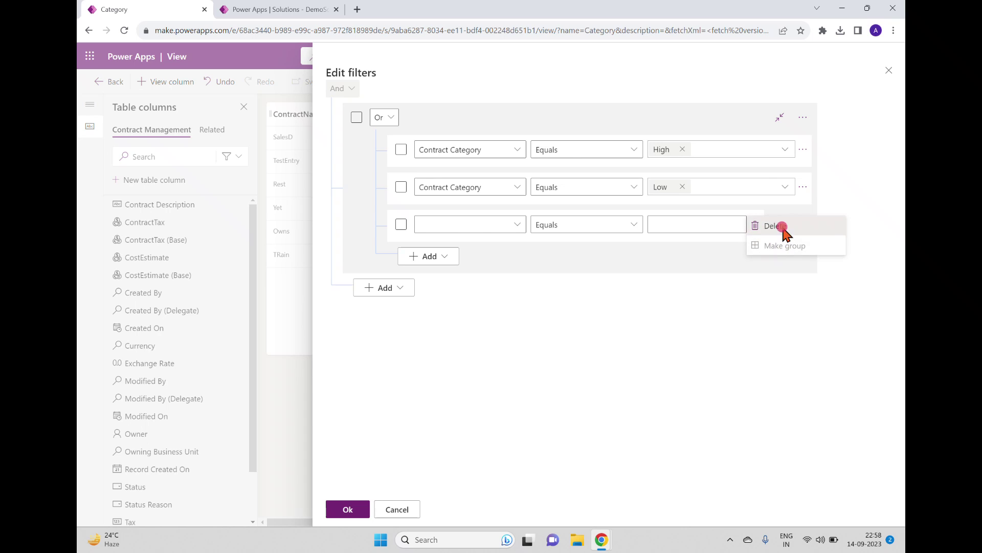
pyautogui.click(770, 224)
pyautogui.click(402, 251)
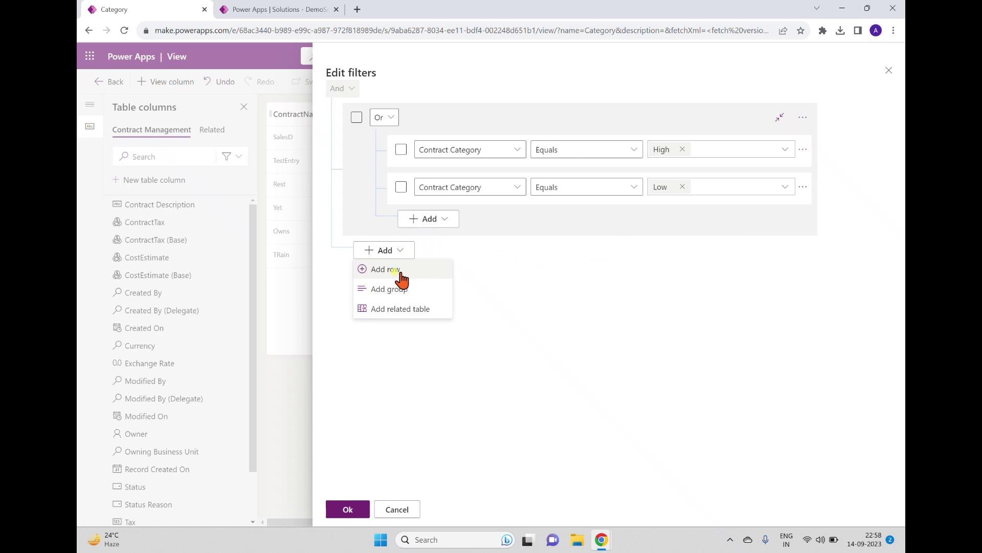
pyautogui.click(399, 269)
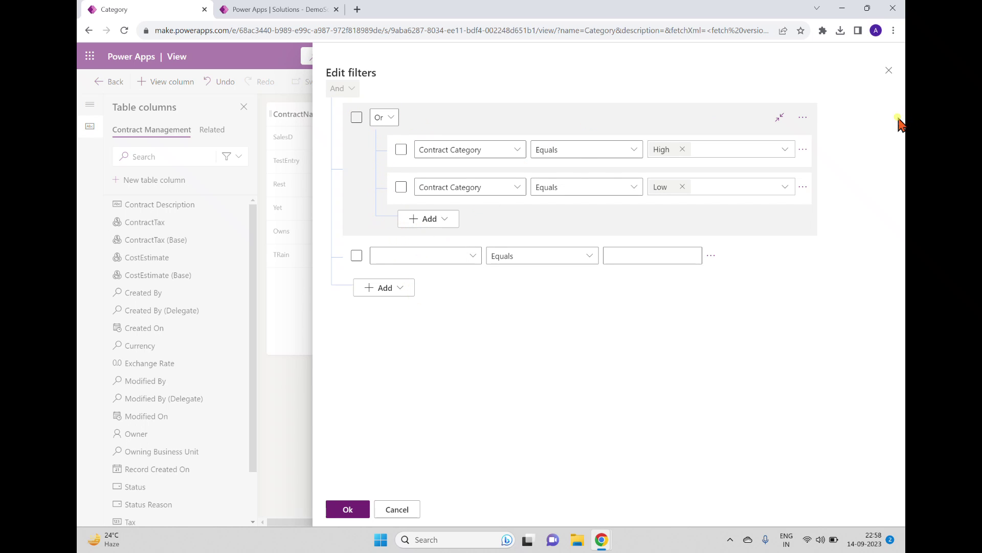
pyautogui.click(886, 72)
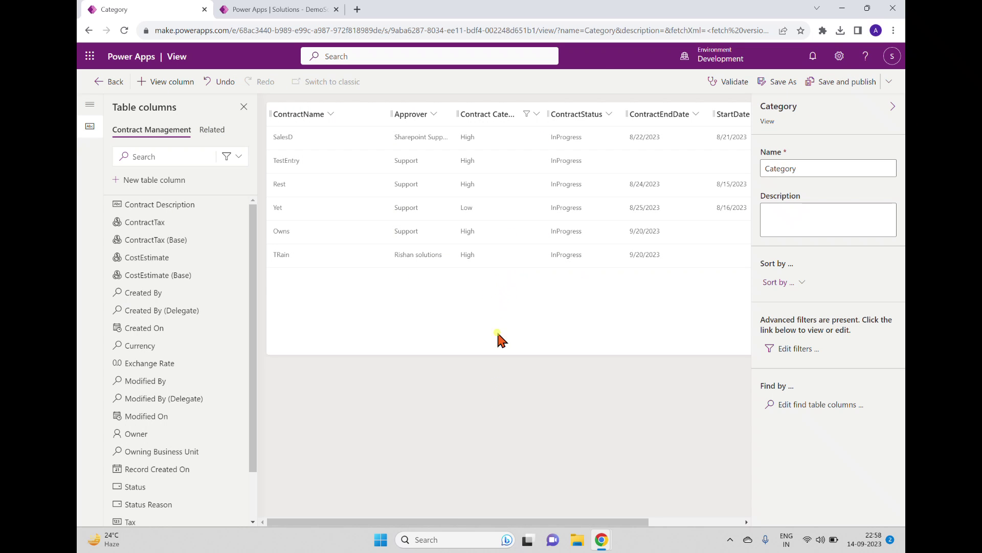
# - Switch to the Contract Management table's data and set ContractStatus to Completed for the Master, Assets and Rest rows
pyautogui.moveTo(450, 520); pyautogui.dragTo(684, 537)
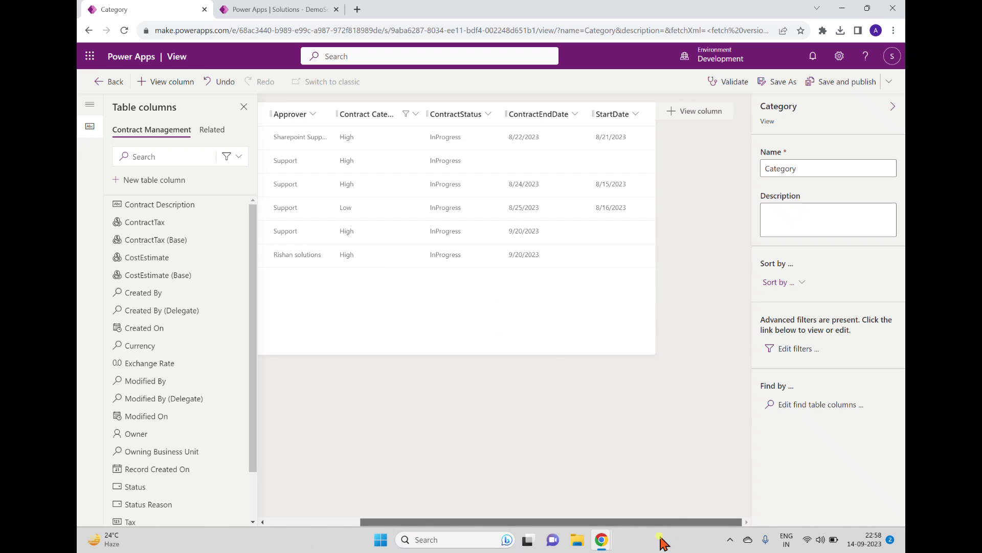
pyautogui.moveTo(514, 521); pyautogui.dragTo(425, 522)
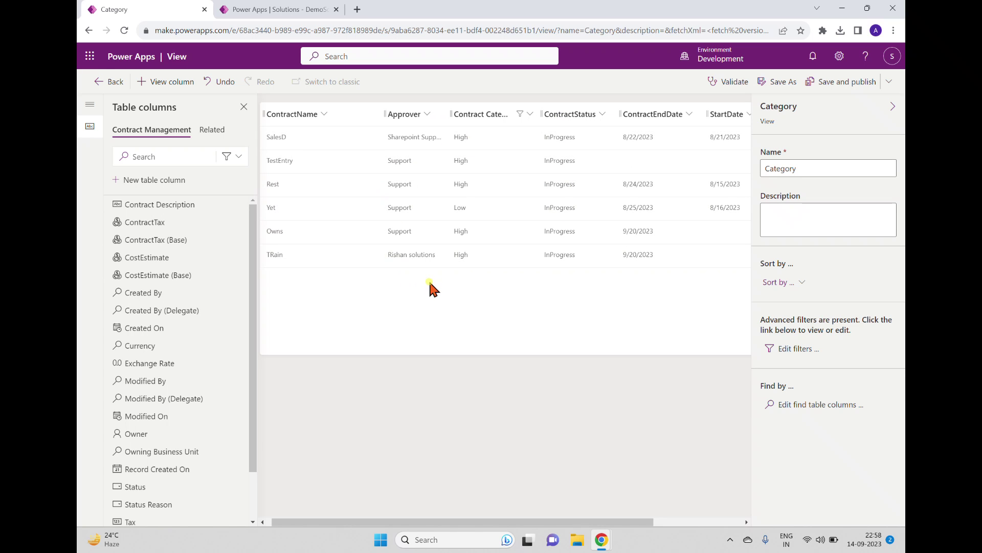
pyautogui.click(275, 14)
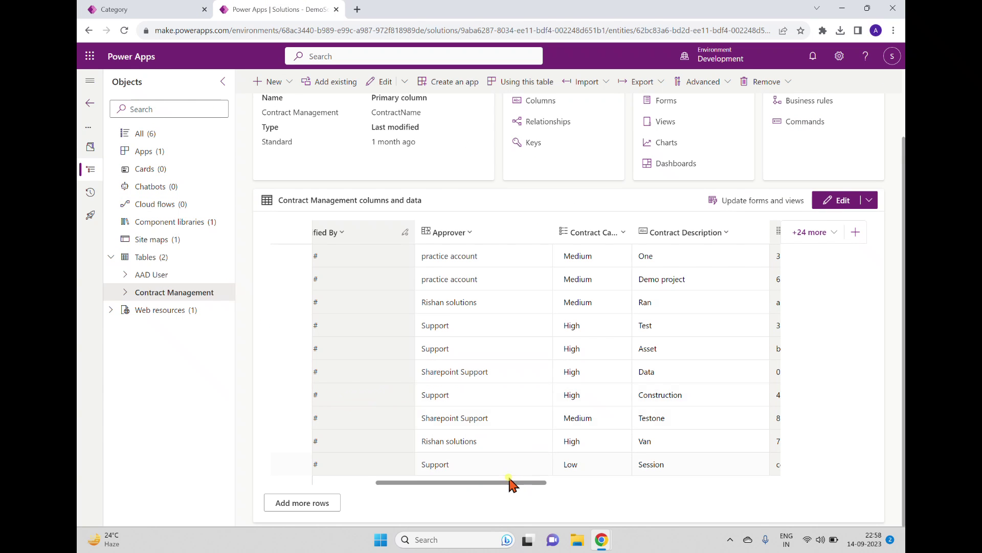
pyautogui.moveTo(507, 483); pyautogui.dragTo(727, 484)
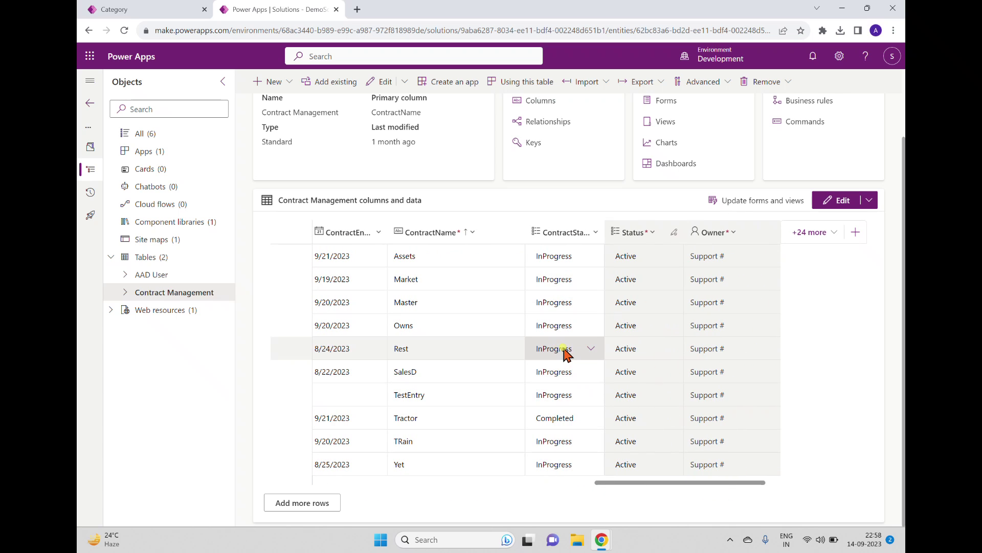
pyautogui.click(591, 304)
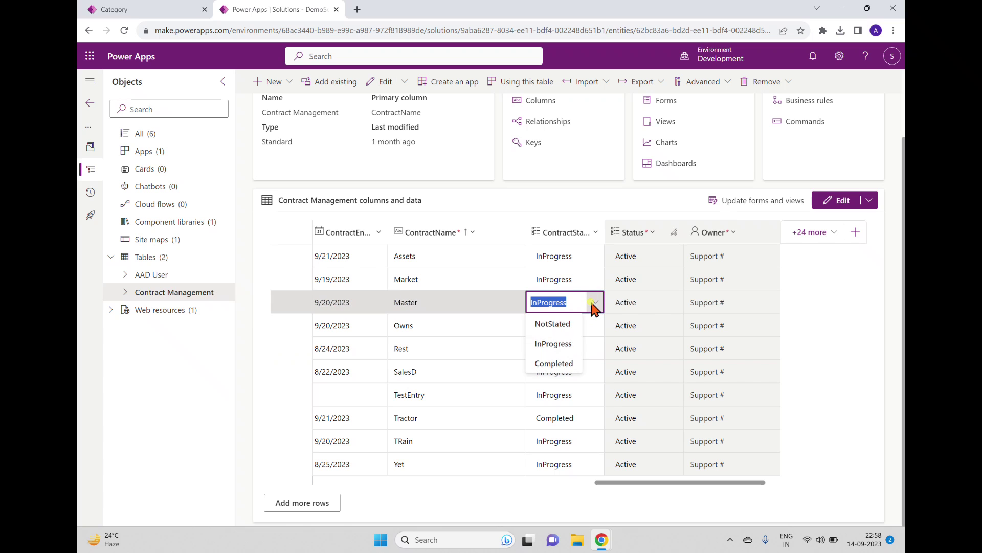
pyautogui.click(558, 363)
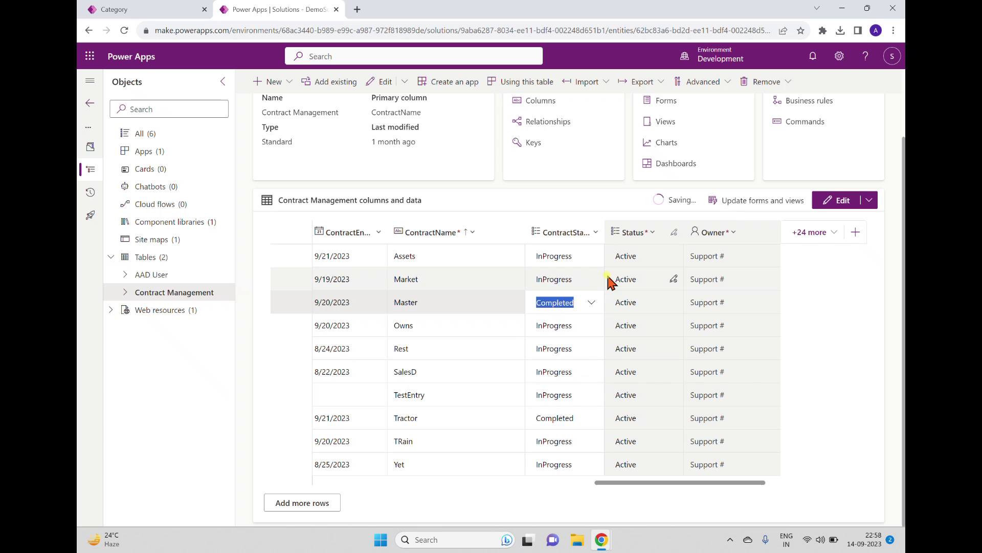
pyautogui.click(591, 256)
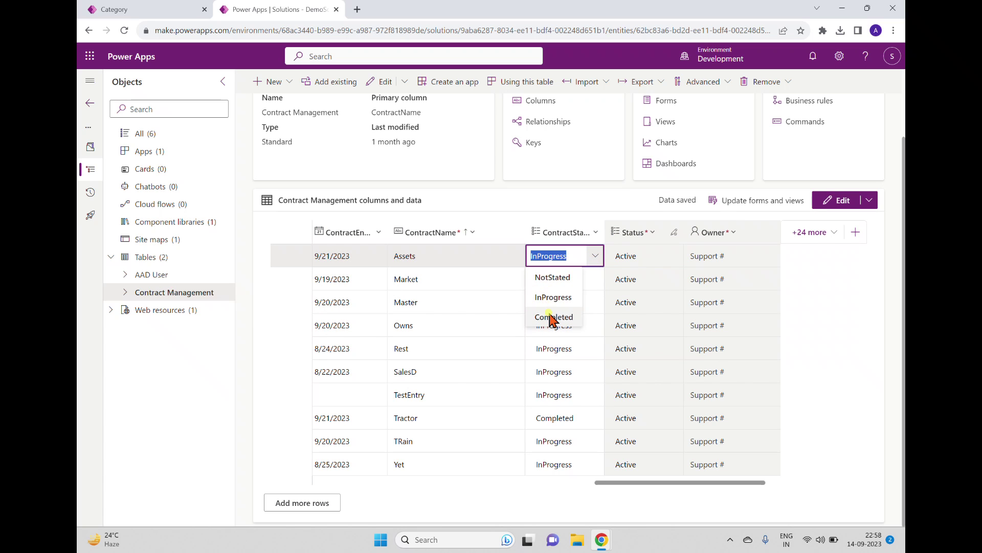
pyautogui.click(554, 319)
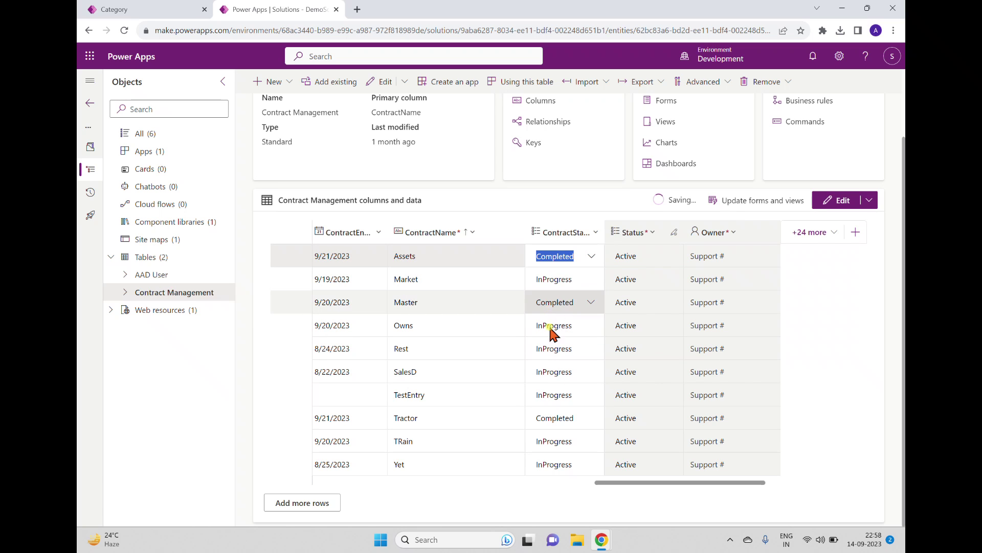
pyautogui.click(591, 349)
pyautogui.click(557, 410)
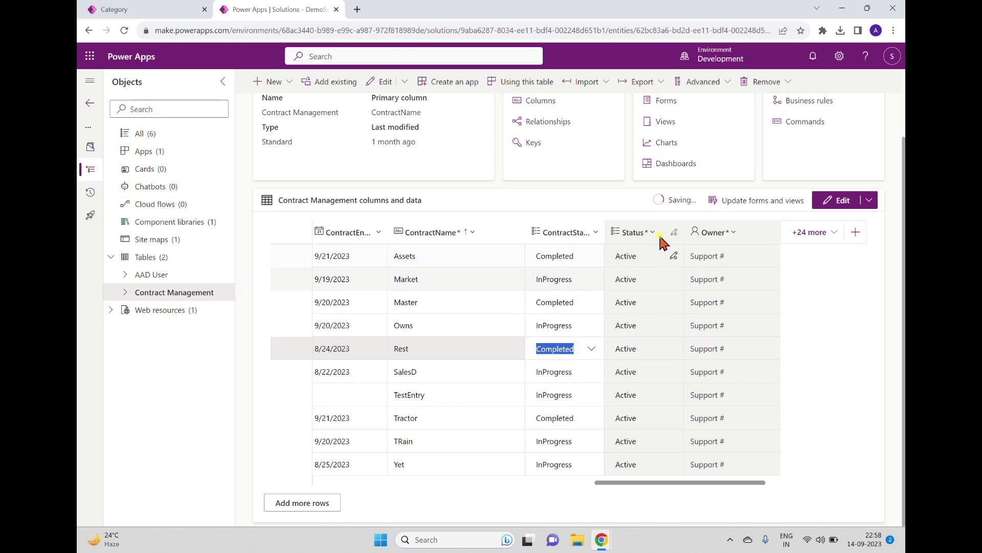
# - Back in the Category view, add a filter row outside the Or group for ContractStatus equals Completed and apply the filters
pyautogui.click(123, 10)
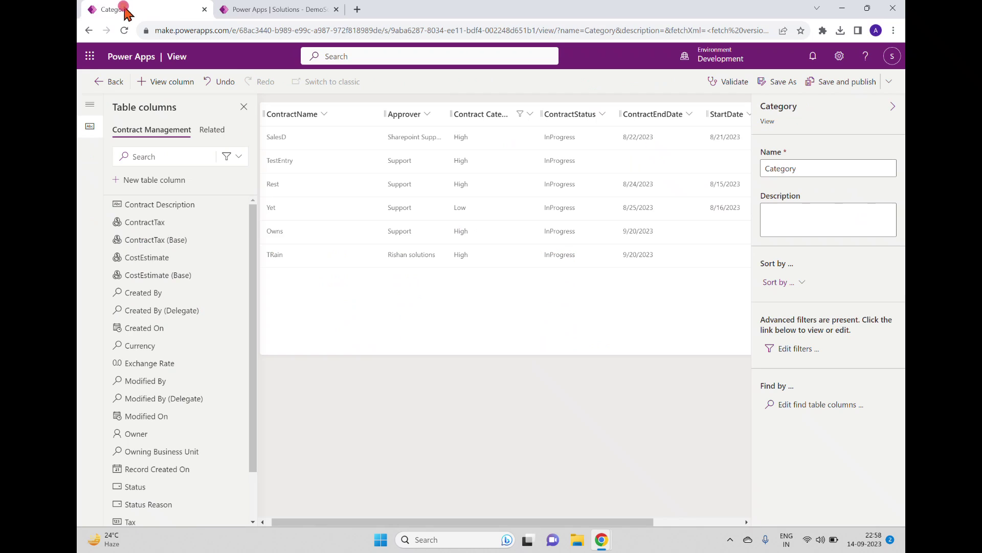
pyautogui.click(792, 355)
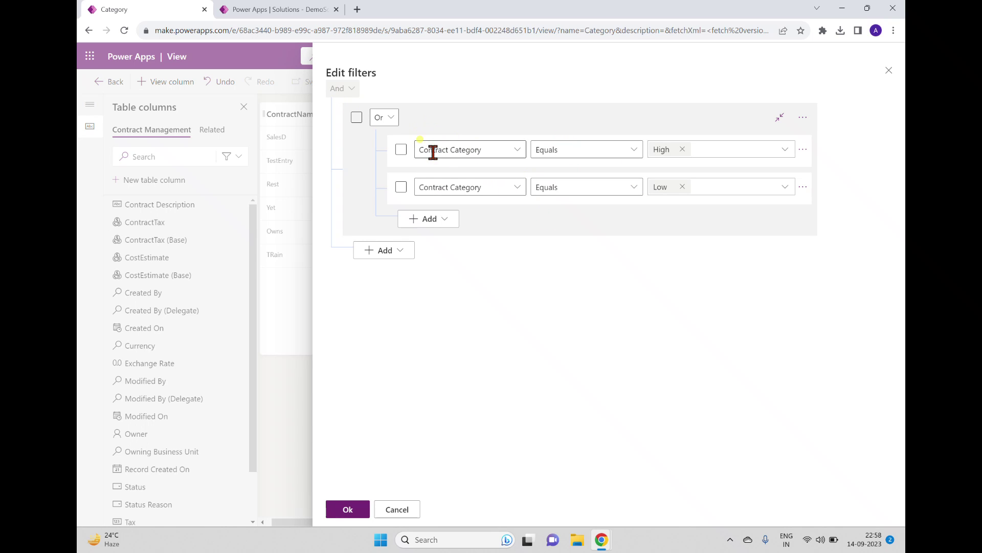
pyautogui.click(402, 251)
pyautogui.click(406, 269)
pyautogui.click(473, 256)
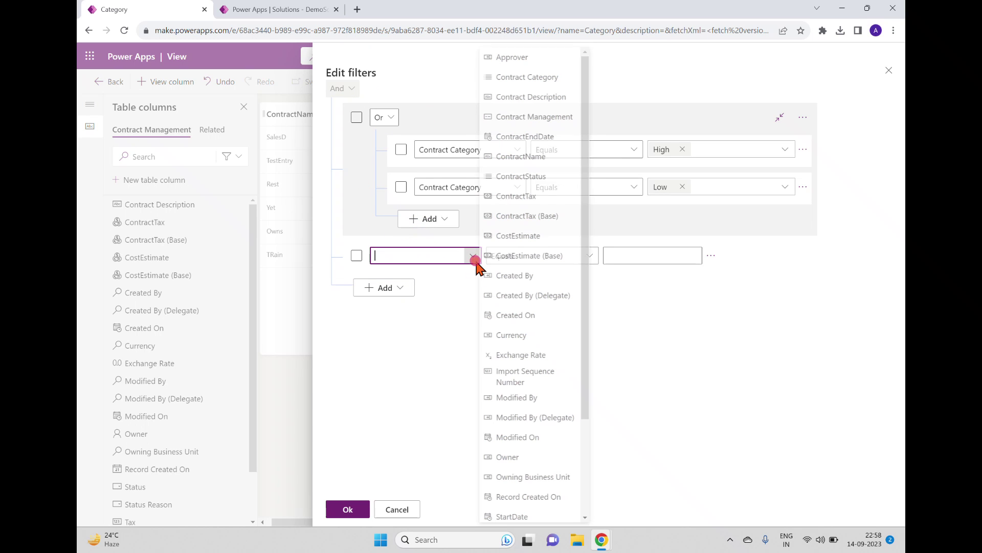
pyautogui.click(266, 8)
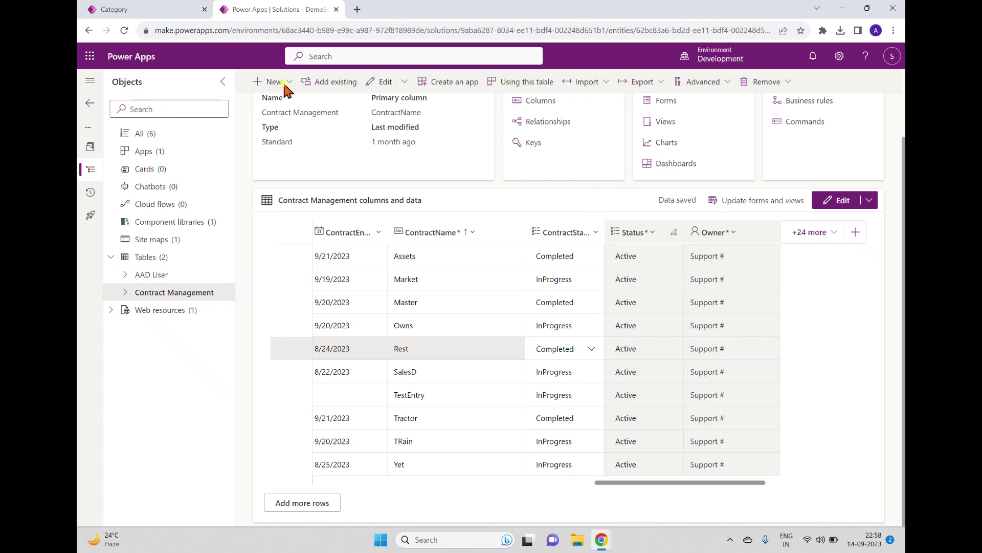
pyautogui.click(157, 10)
pyautogui.click(472, 256)
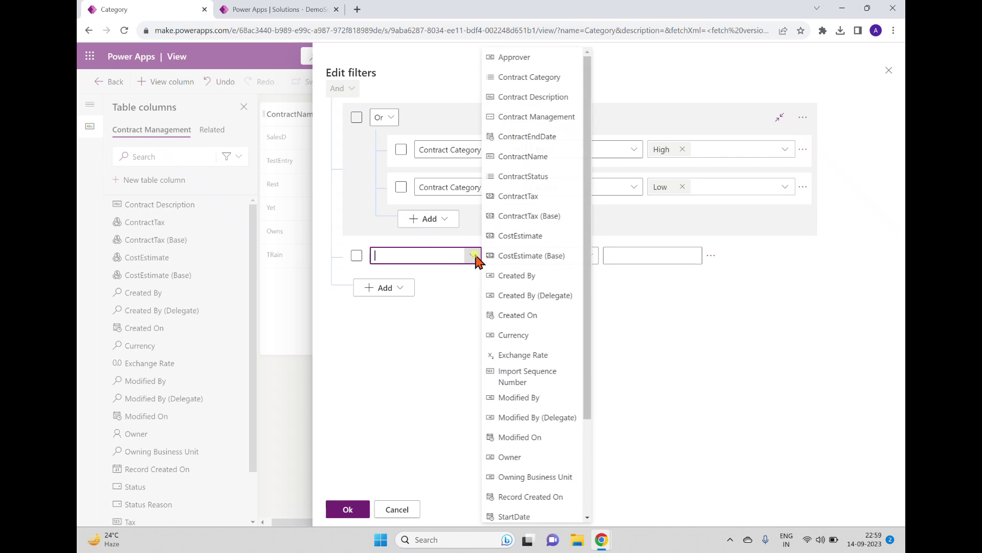
pyautogui.click(550, 184)
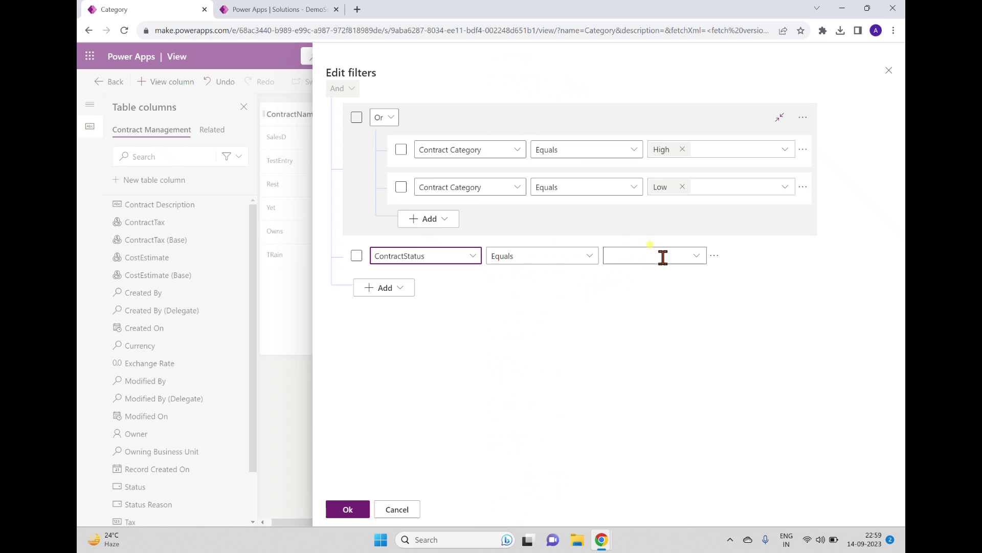
pyautogui.click(696, 259)
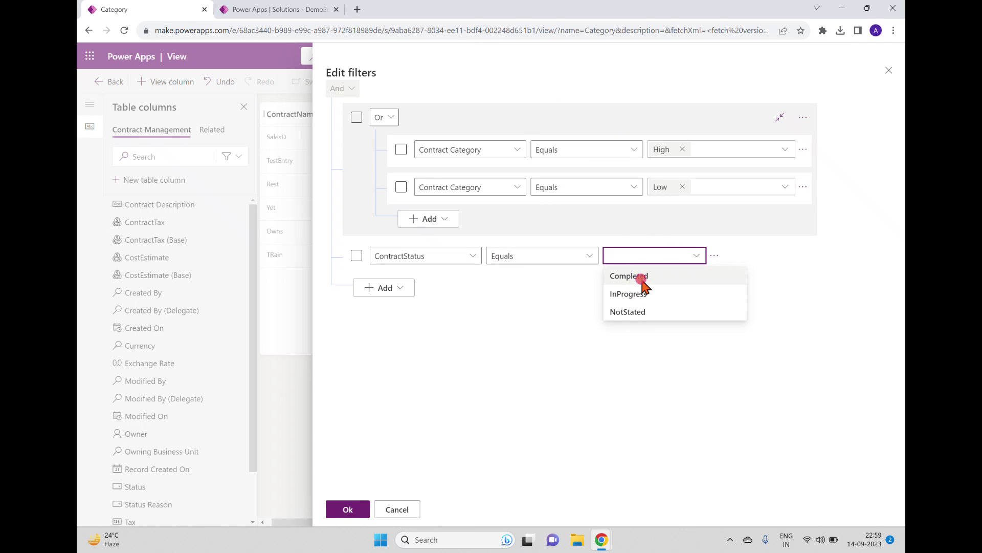
pyautogui.click(635, 277)
pyautogui.click(340, 508)
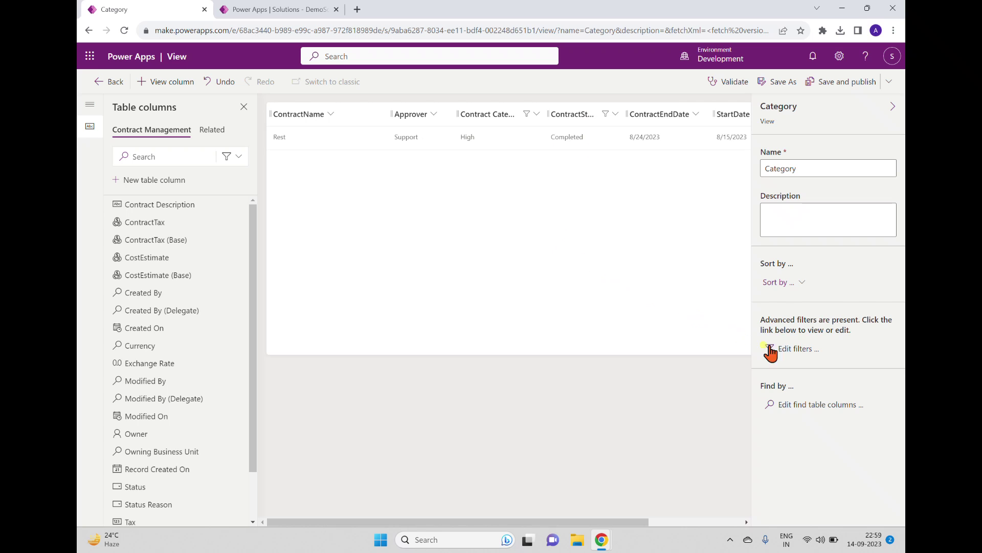
# - Review the view's combined filters and the options for adding more conditions, and close the filter editor without changes
pyautogui.click(793, 349)
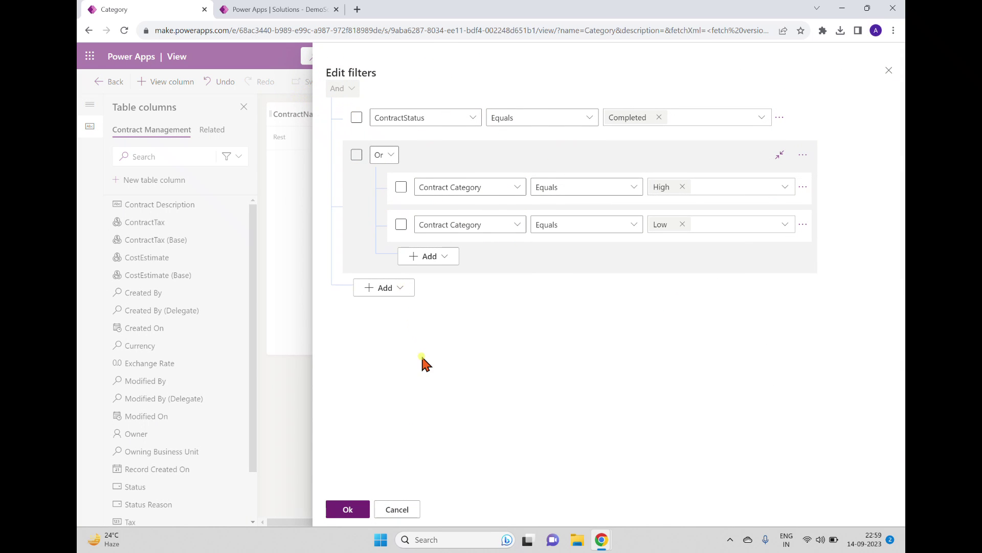
pyautogui.click(400, 287)
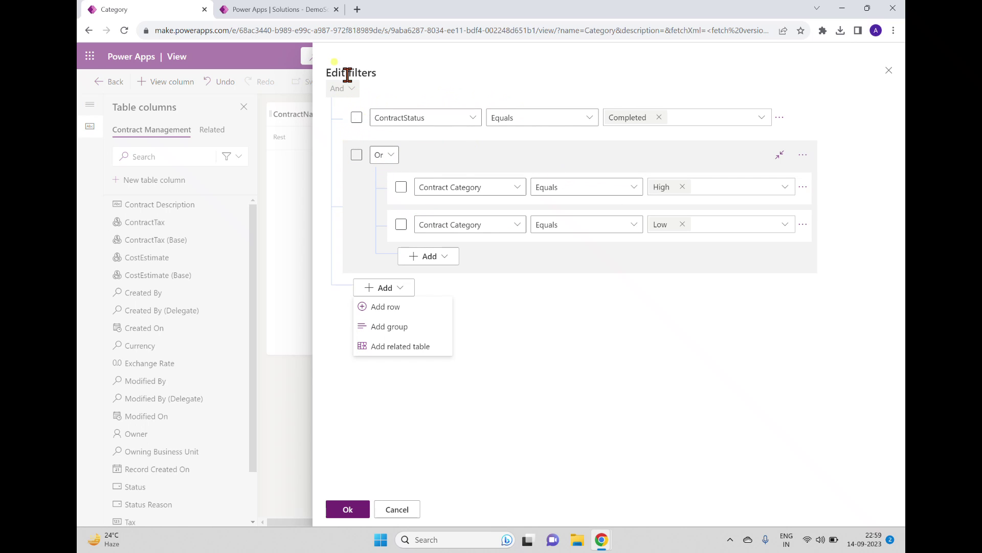
pyautogui.click(889, 70)
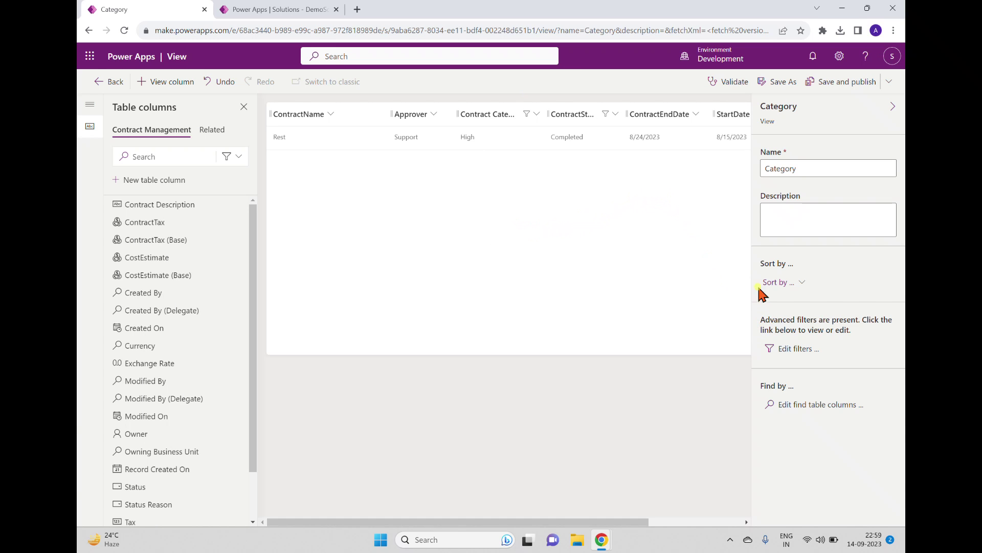
# - Delete the ContractStatus condition and the Contract Category Or group from the view's filters and apply the change
pyautogui.click(789, 350)
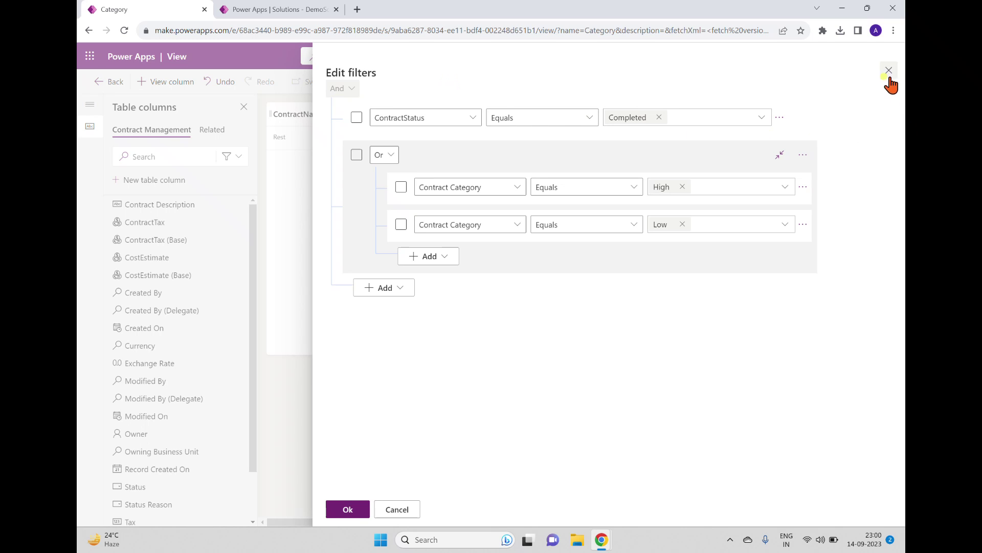
pyautogui.click(781, 118)
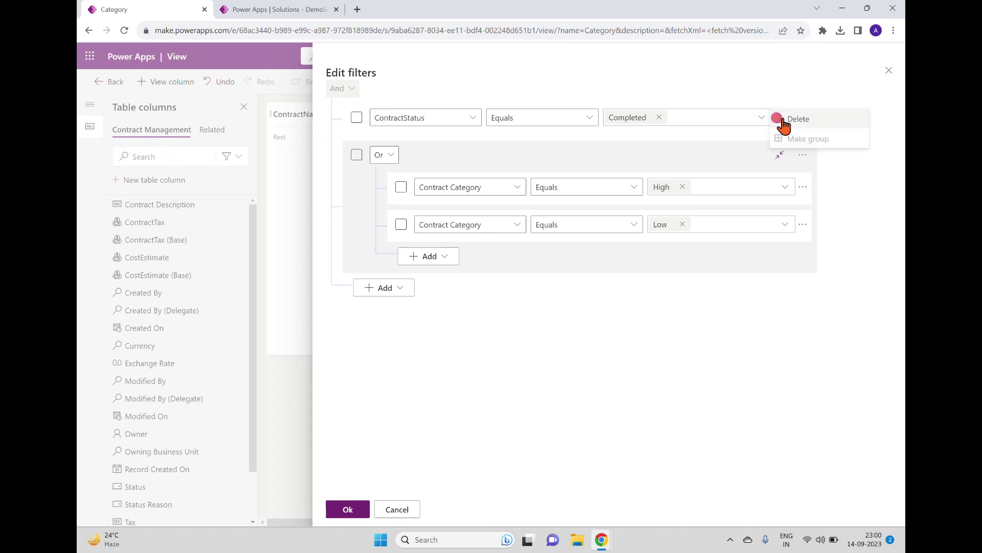
pyautogui.click(818, 122)
pyautogui.click(803, 117)
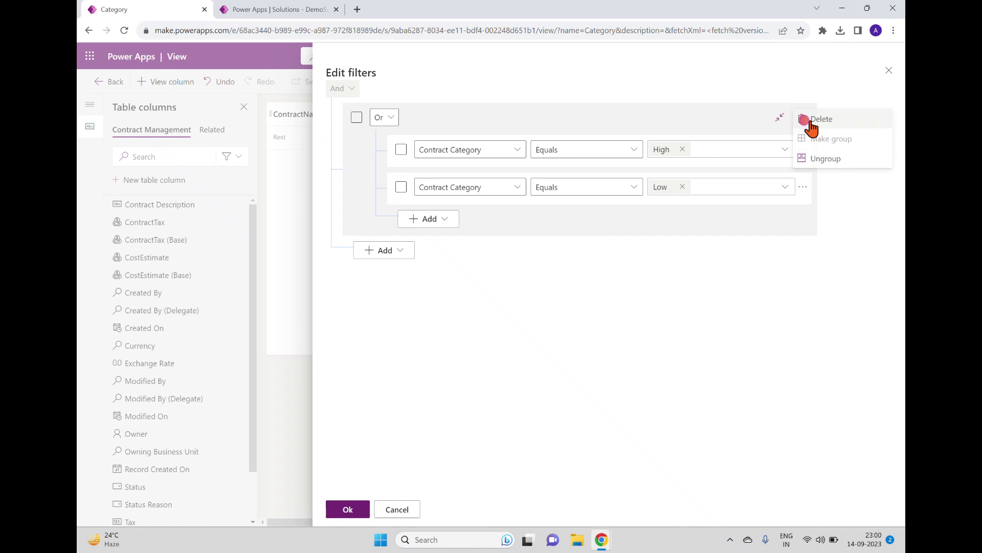
pyautogui.click(833, 123)
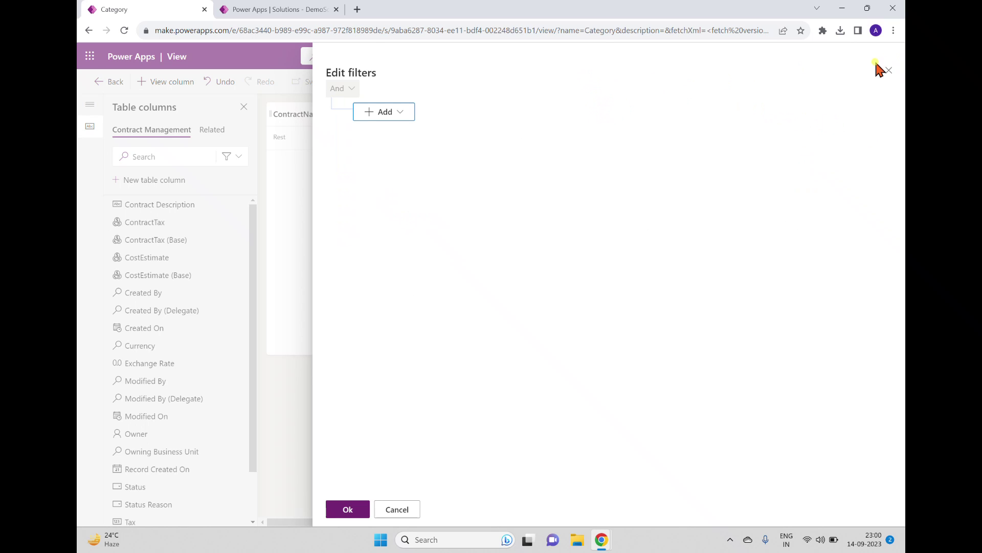
pyautogui.click(335, 509)
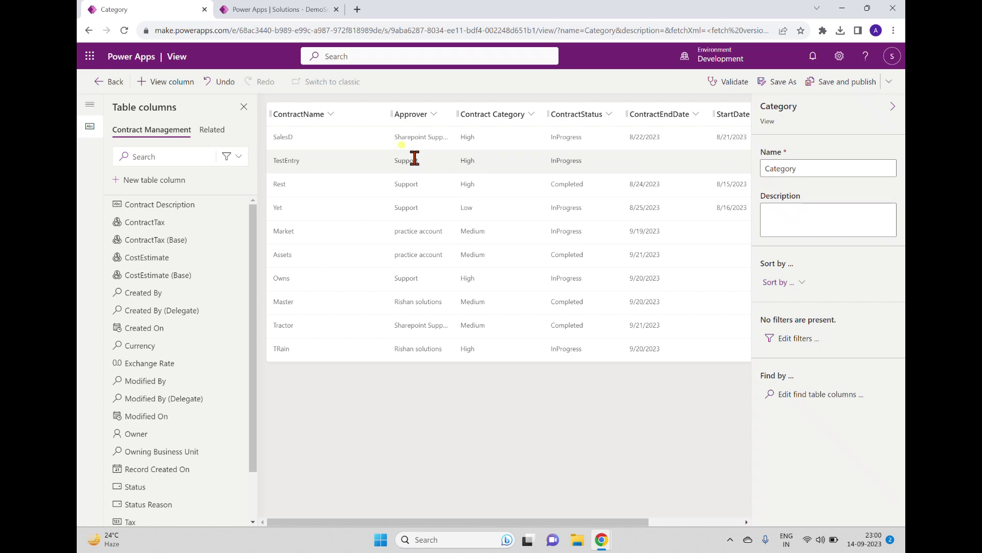
# - Check which account is signed in and add a filter row on the Approver column to the Category view
pyautogui.click(893, 56)
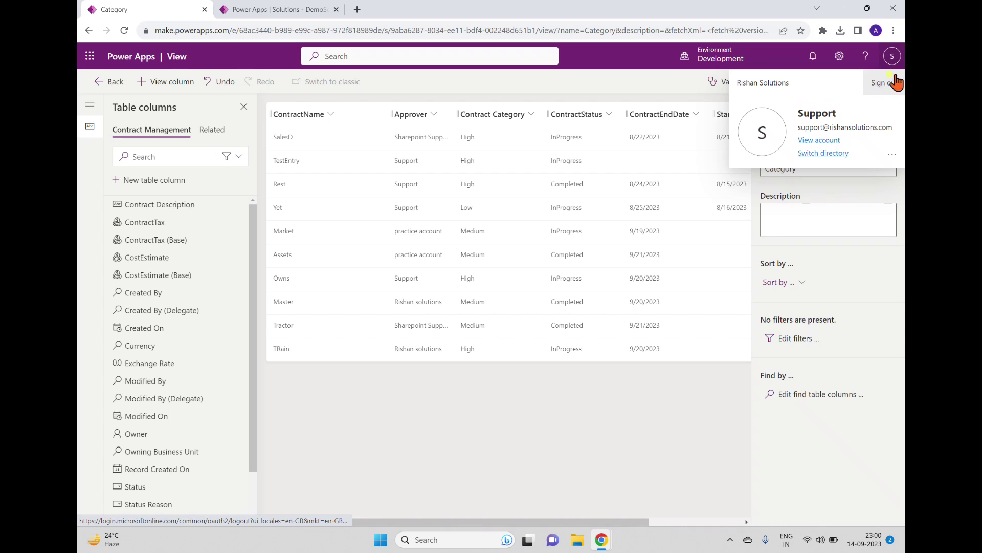
pyautogui.click(893, 56)
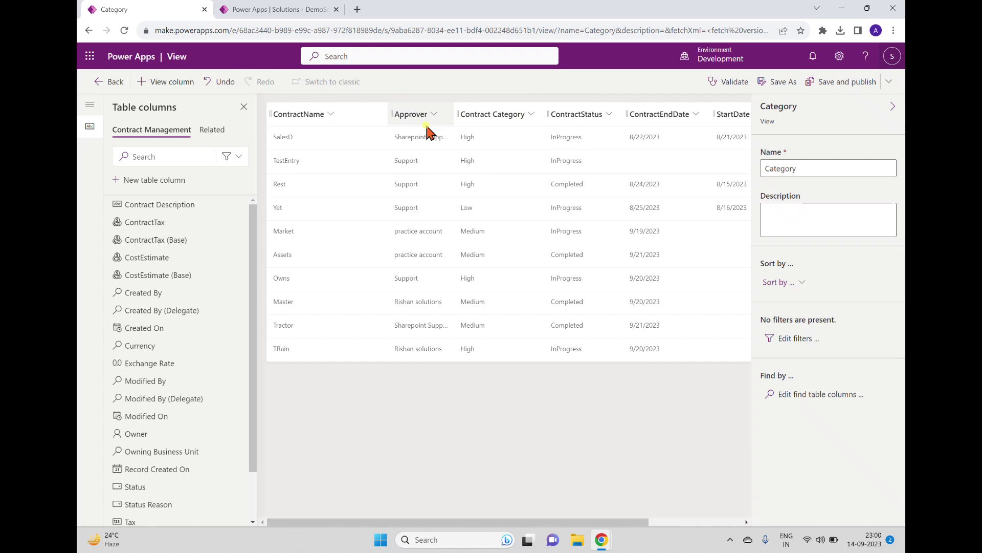
pyautogui.click(798, 339)
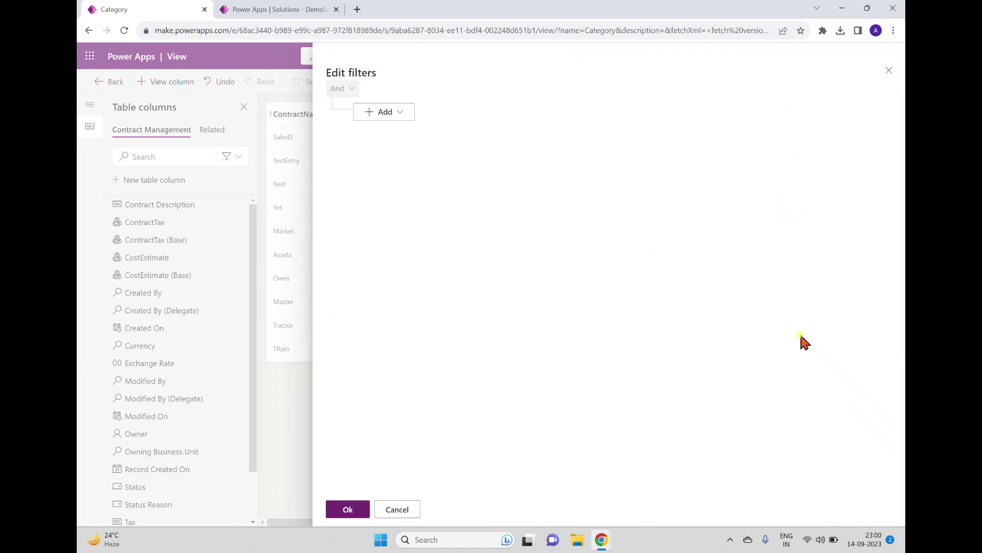
pyautogui.click(402, 113)
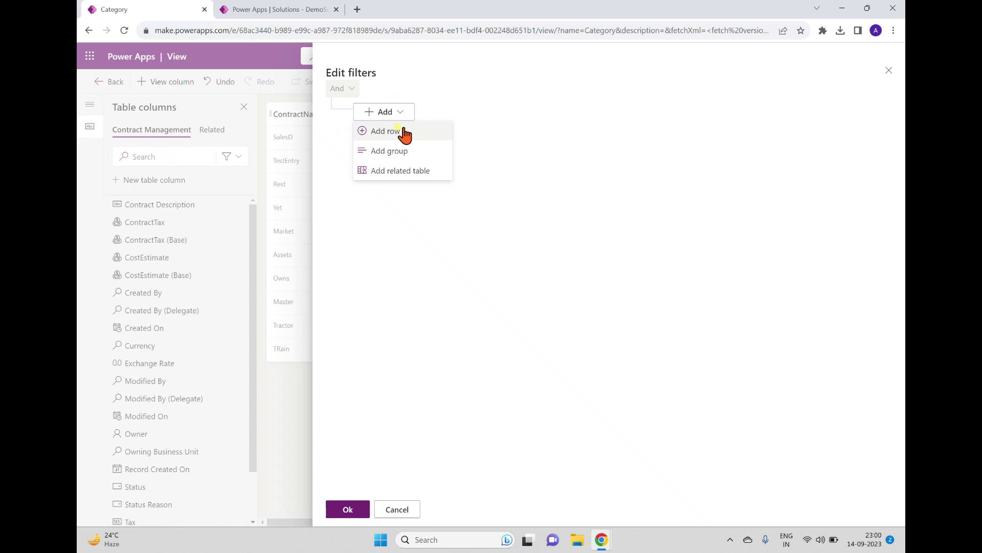
pyautogui.click(402, 130)
pyautogui.click(470, 119)
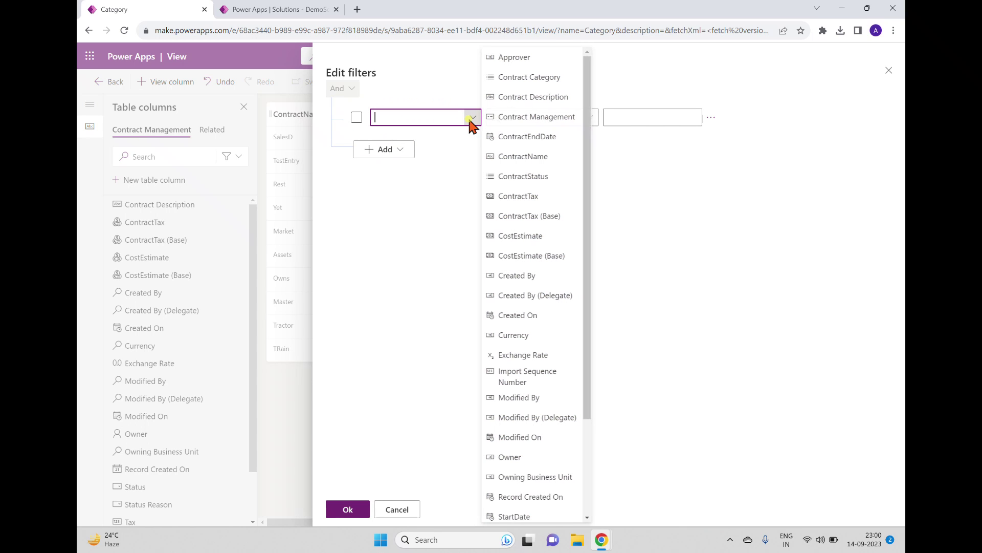
pyautogui.click(521, 58)
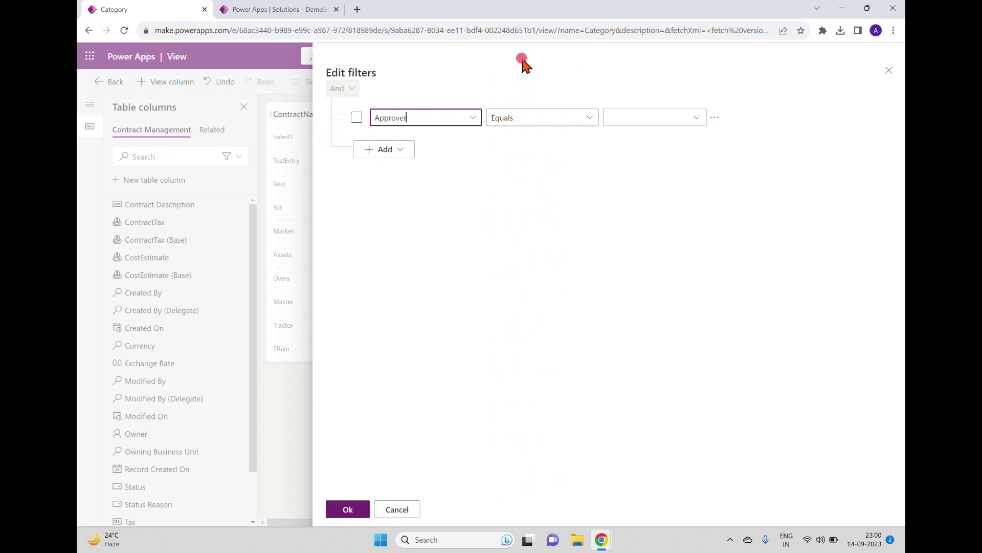
# - Compare the filter operators offered for the Approver column with those offered for the Created By column
pyautogui.click(544, 180)
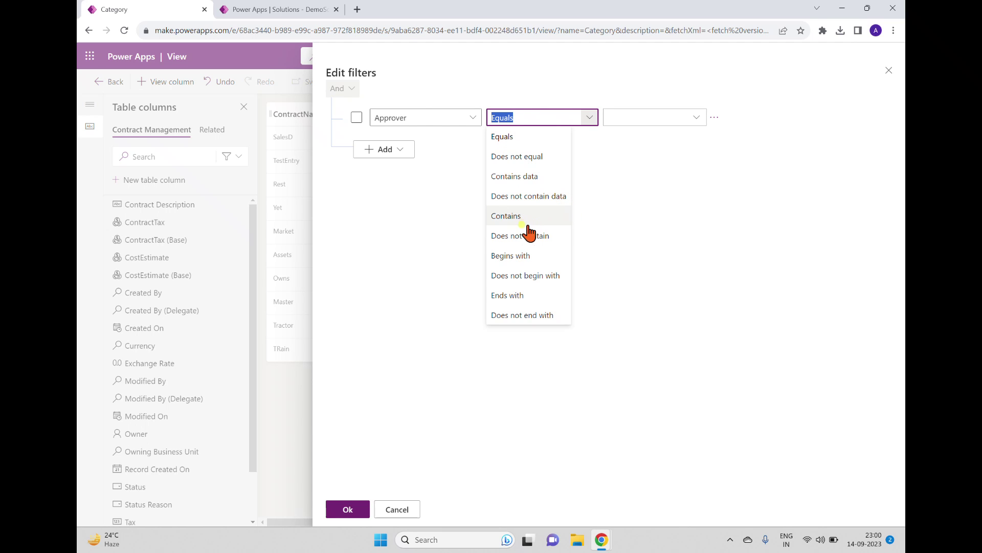
pyautogui.click(657, 210)
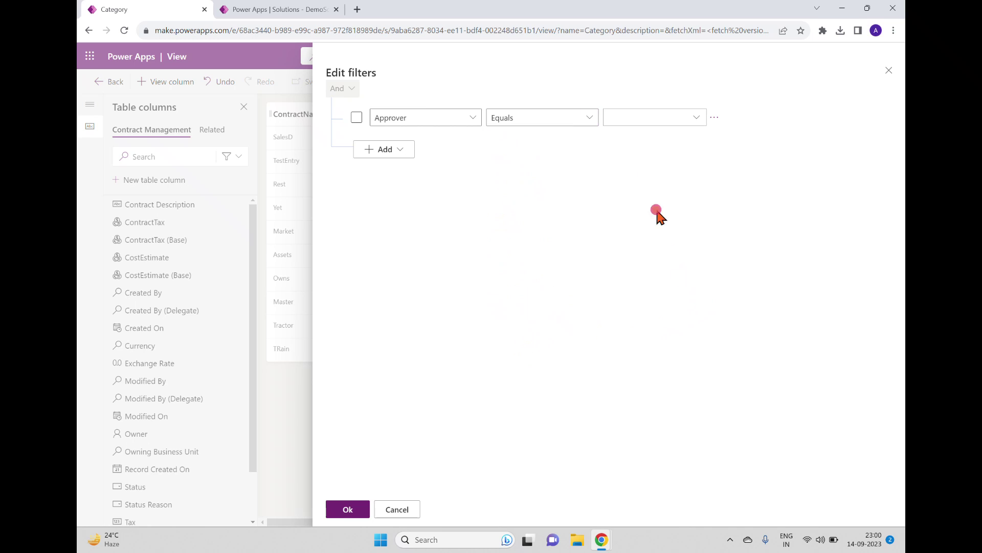
pyautogui.click(470, 118)
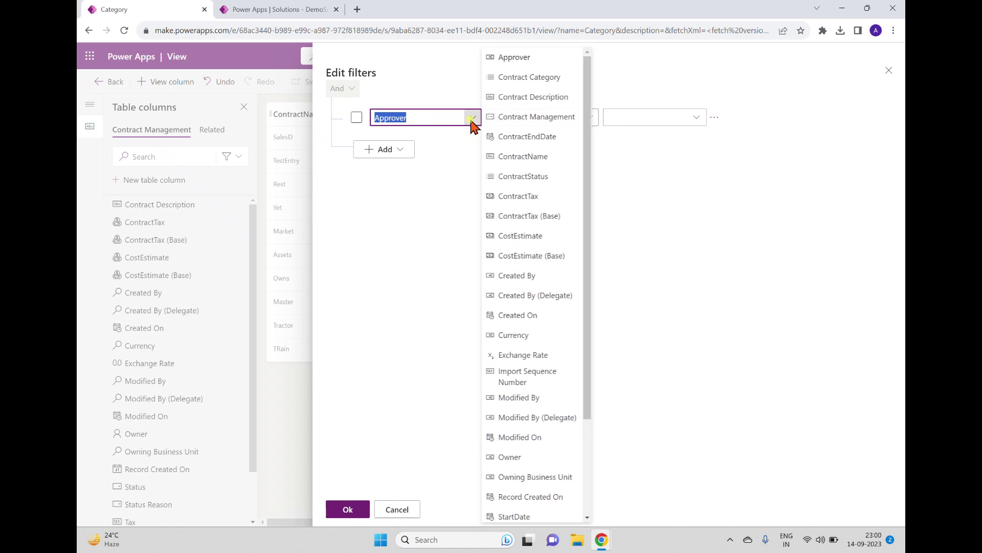
pyautogui.click(523, 276)
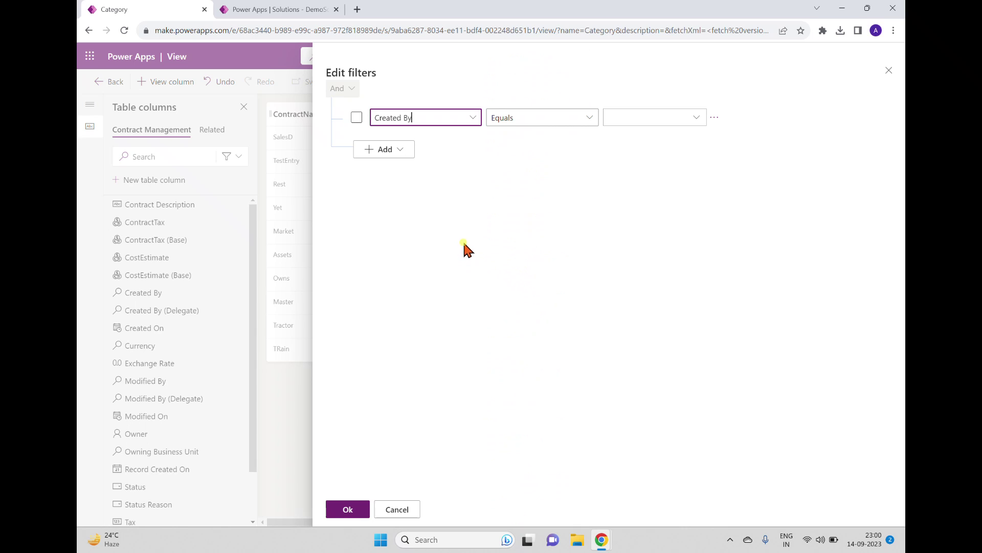
pyautogui.click(589, 119)
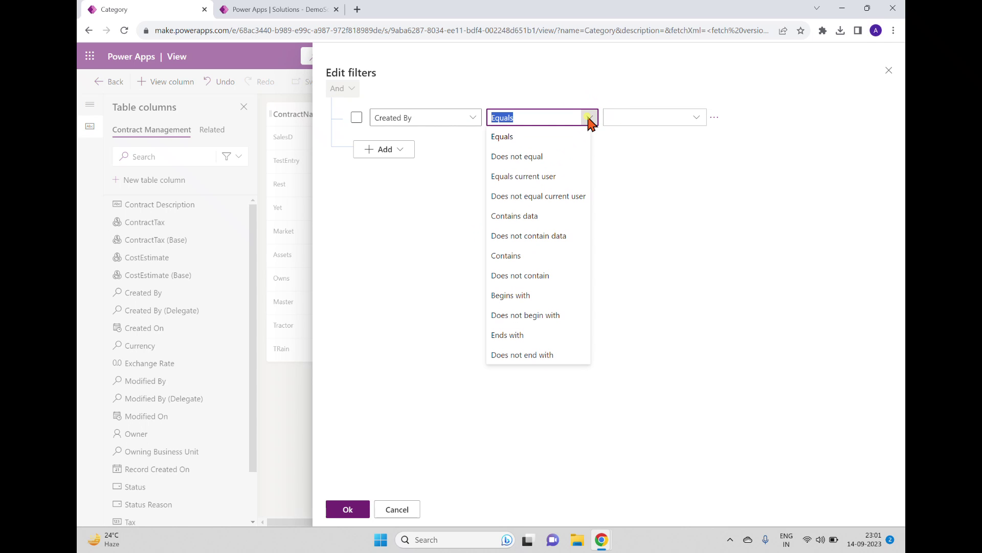
pyautogui.click(475, 173)
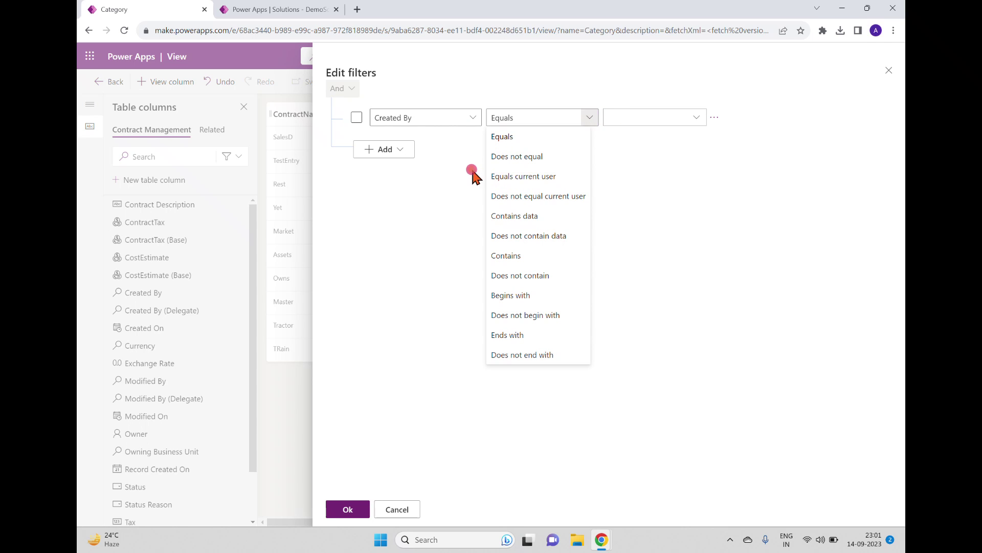
pyautogui.click(475, 121)
pyautogui.click(499, 54)
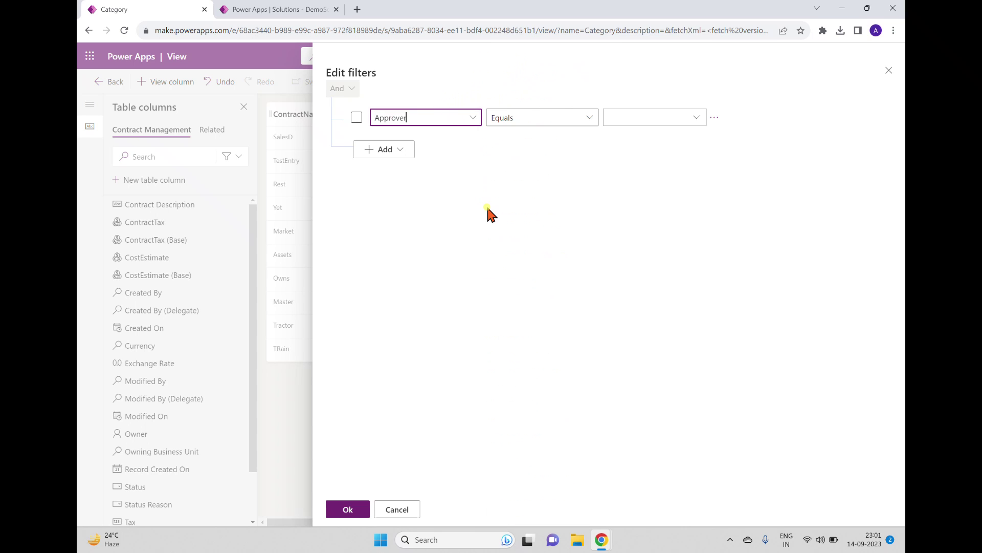
pyautogui.click(591, 117)
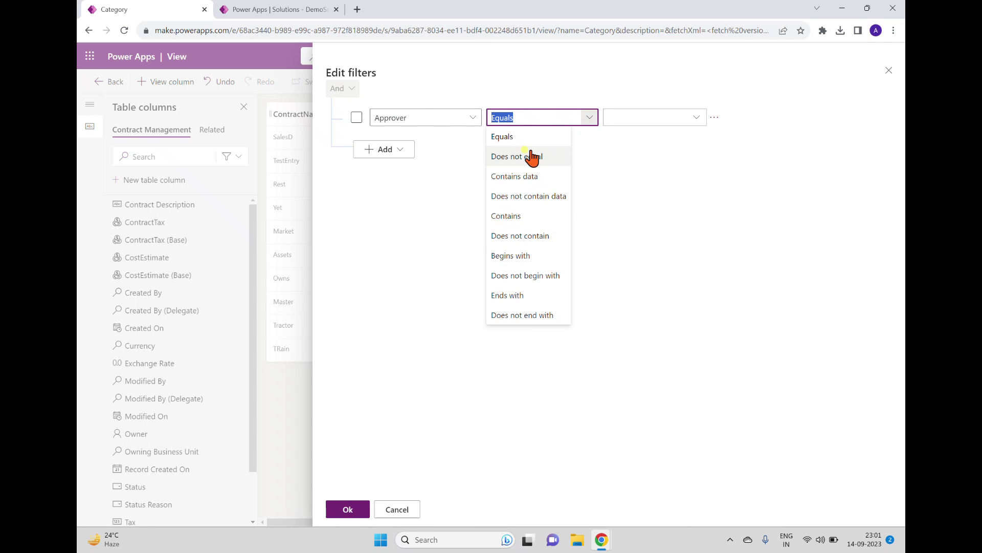
pyautogui.click(425, 240)
# - Set the filter row to Created By Equals current user and apply it to the view
pyautogui.click(472, 121)
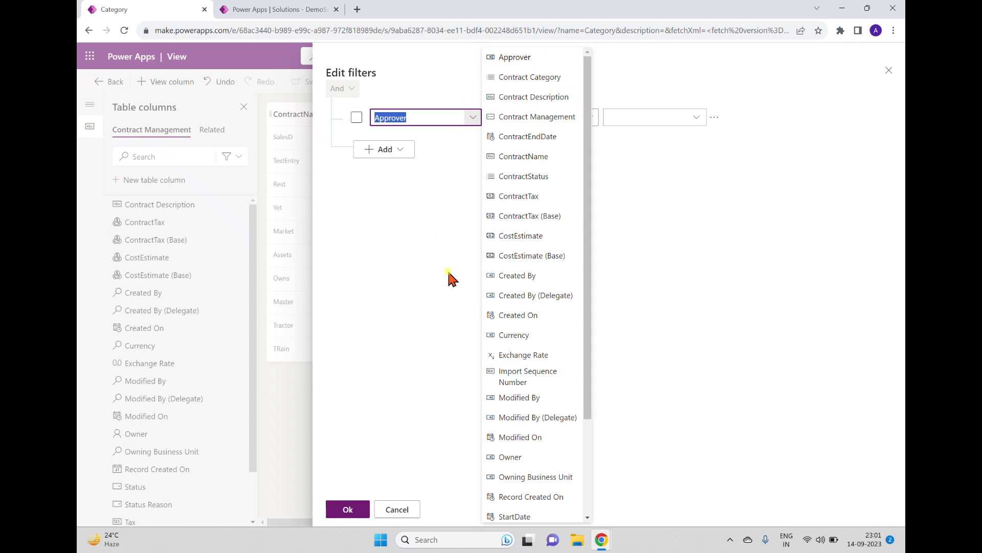
pyautogui.click(517, 279)
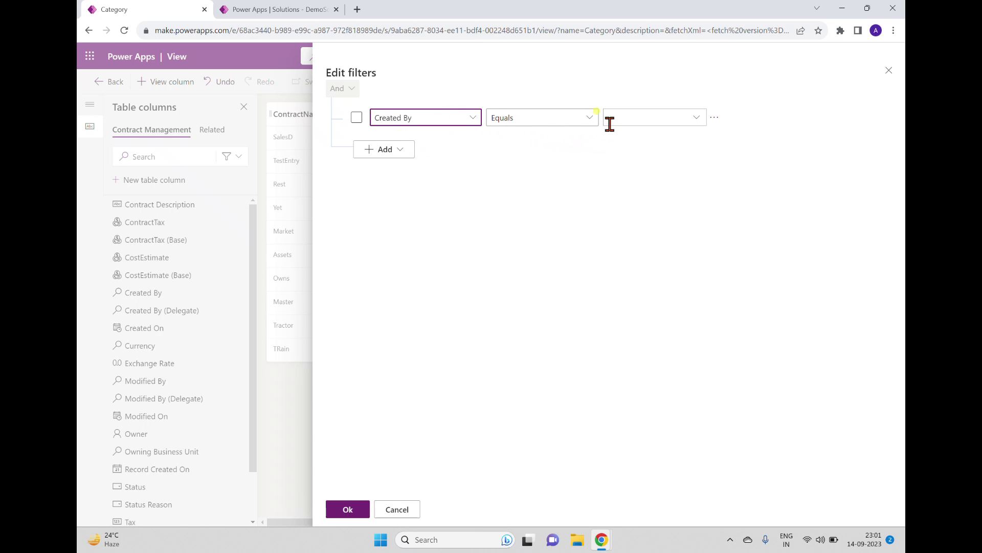
pyautogui.click(589, 119)
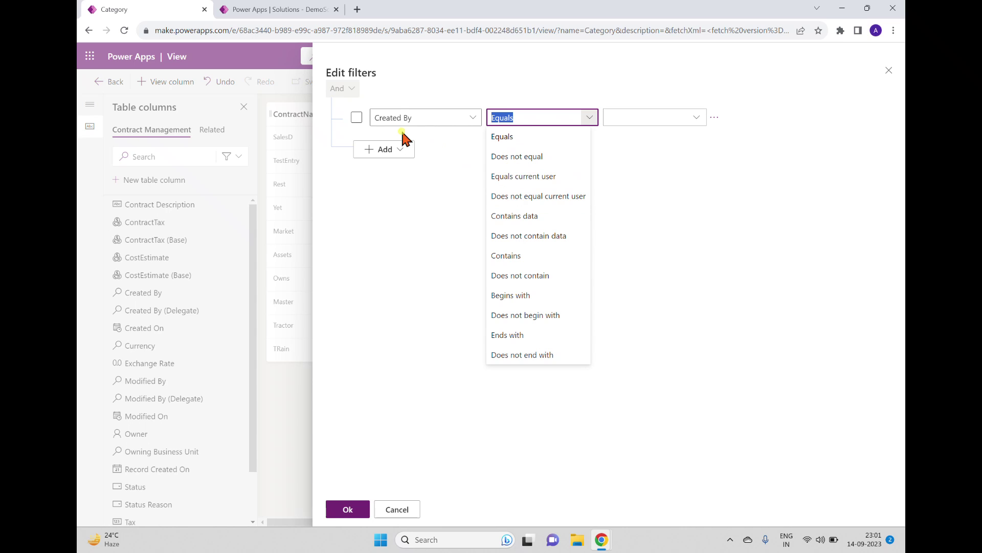
pyautogui.click(547, 184)
pyautogui.click(348, 509)
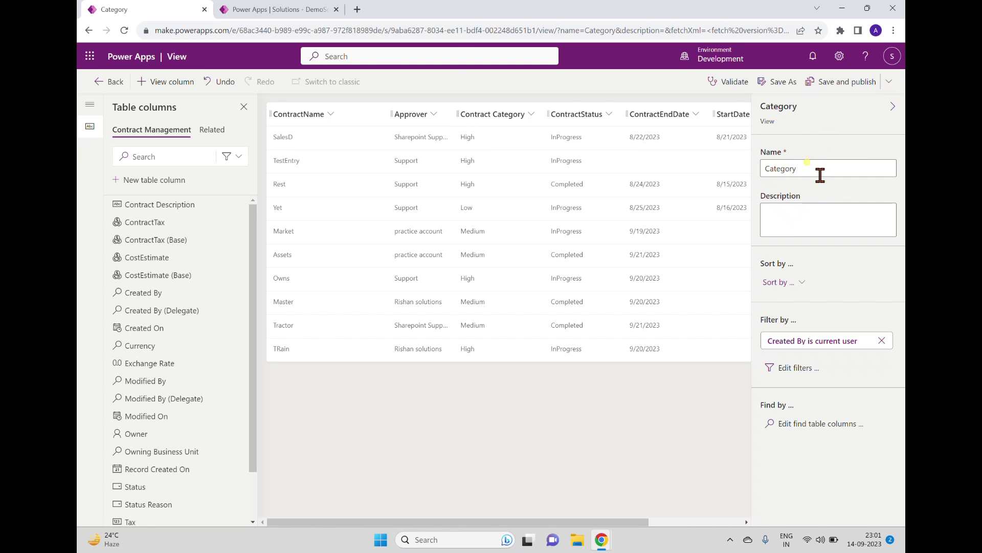
# - Change the Created By condition's operator to Does not equal current user and apply it to the view
pyautogui.click(793, 371)
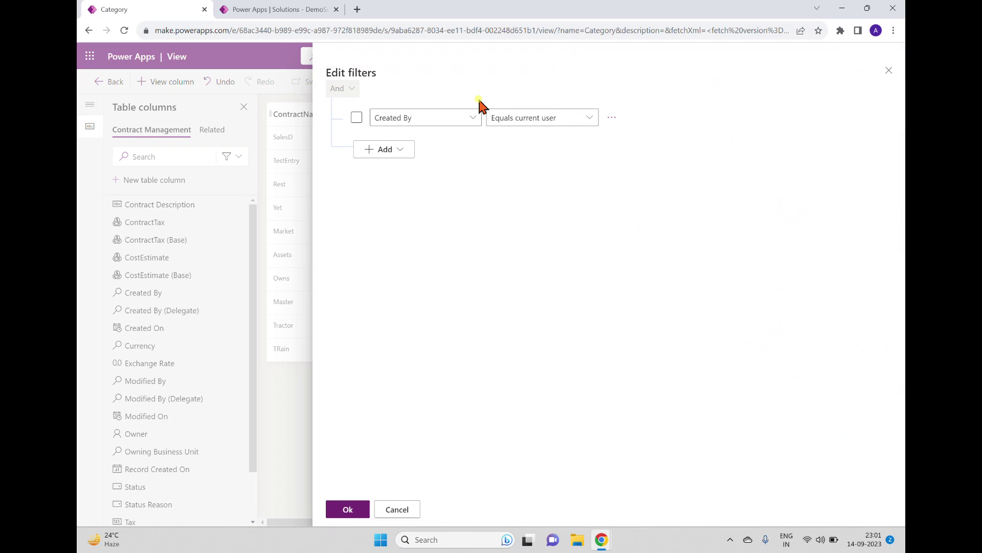
pyautogui.click(473, 121)
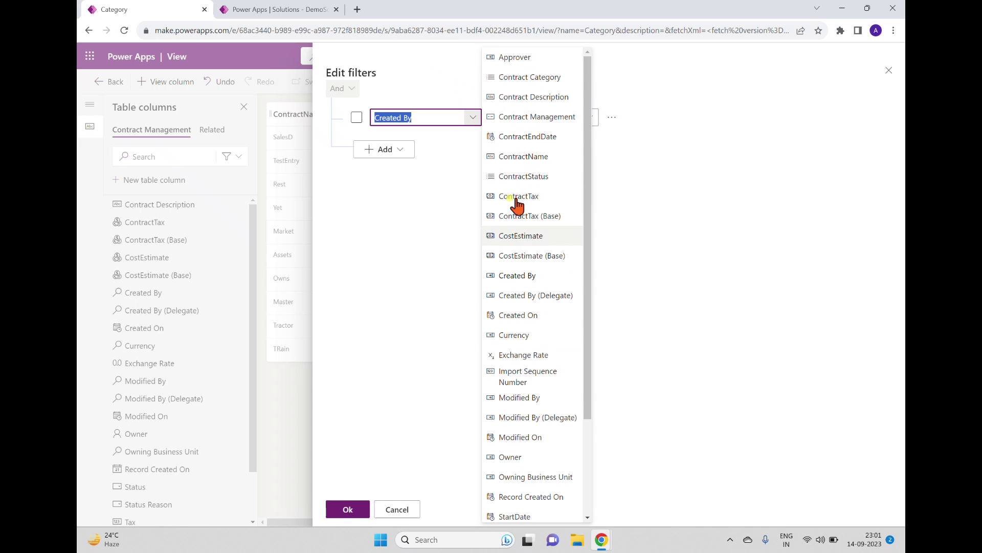
pyautogui.click(650, 149)
pyautogui.click(589, 119)
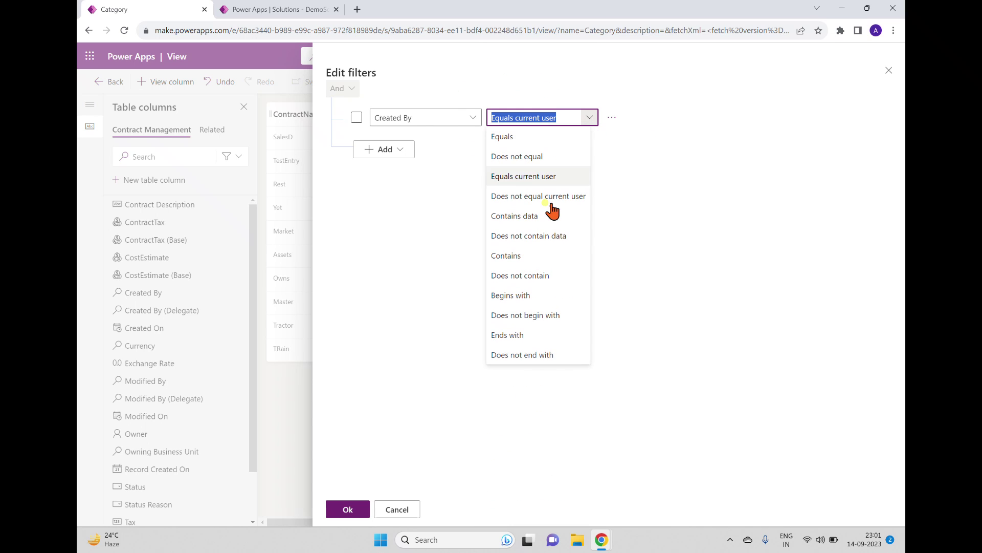
pyautogui.click(531, 196)
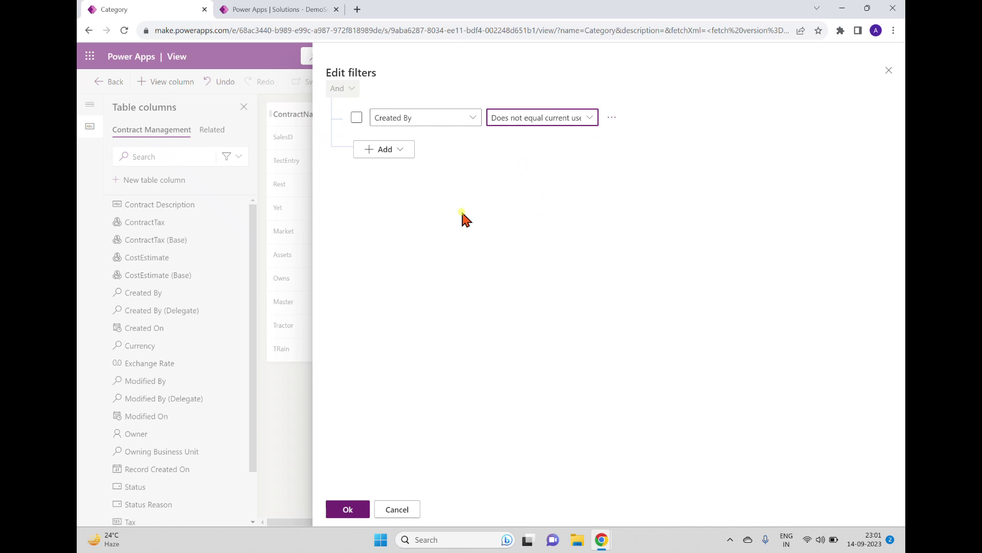
pyautogui.click(346, 510)
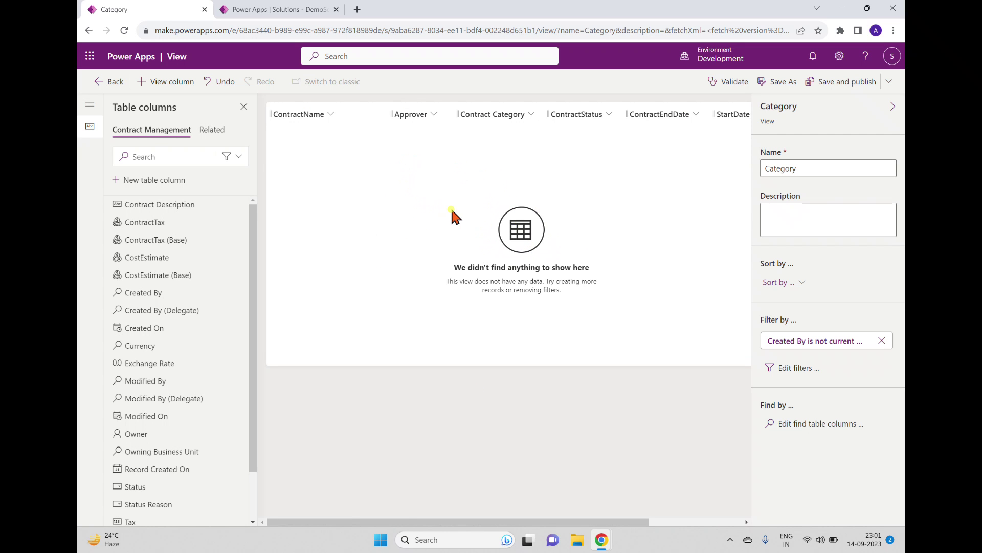
# - Try to switch the filter to Approver Equals and look up its possible values, closing the filter editor without applying
pyautogui.click(779, 368)
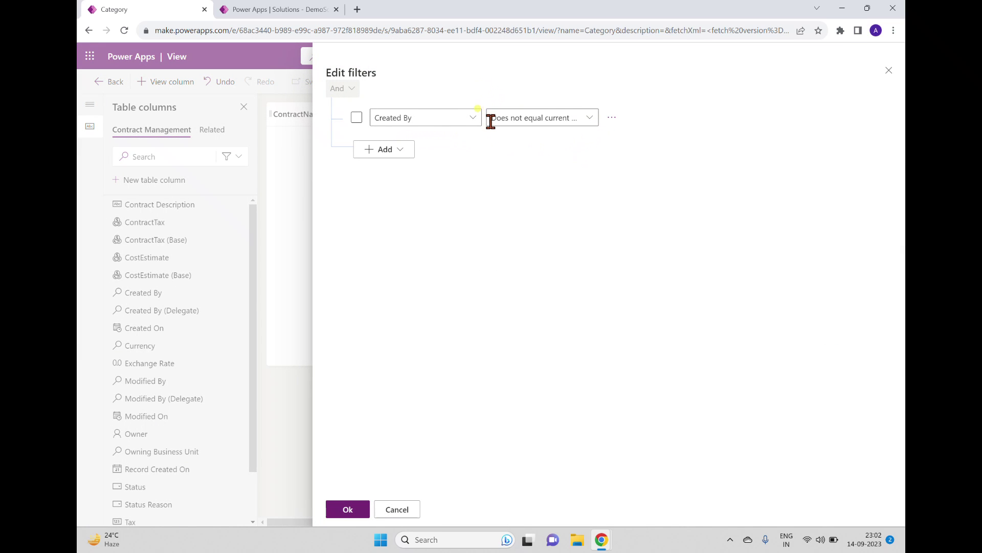
pyautogui.click(473, 119)
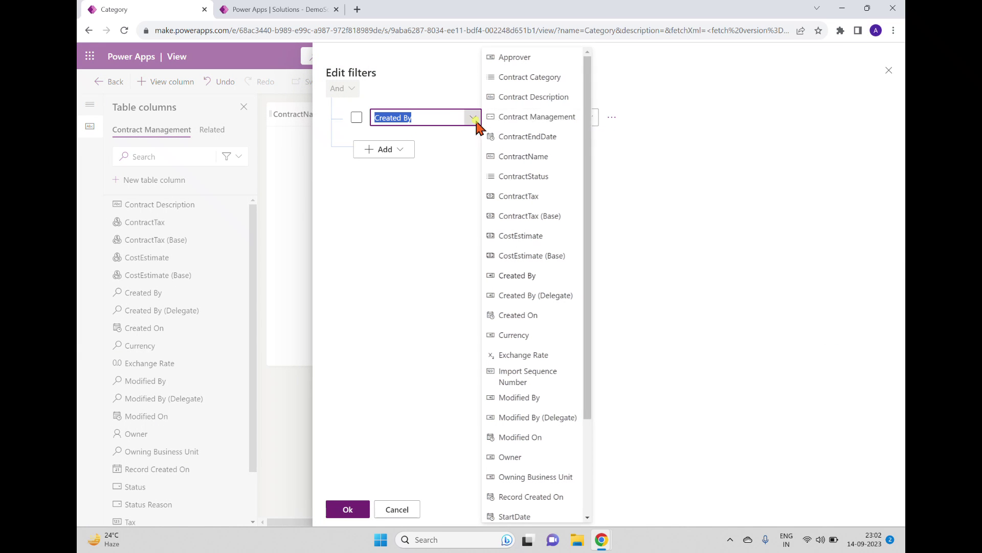
pyautogui.click(539, 61)
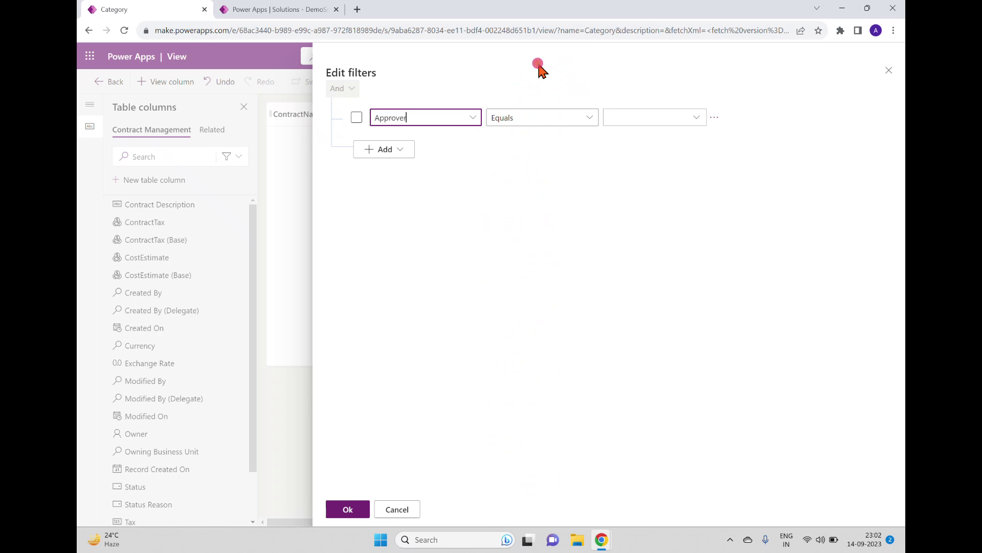
pyautogui.click(588, 121)
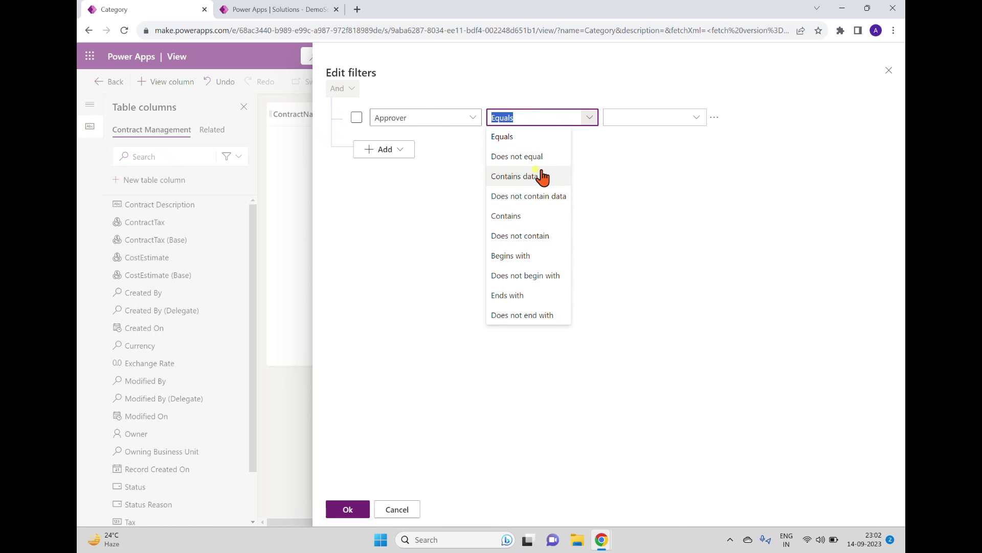
pyautogui.click(517, 137)
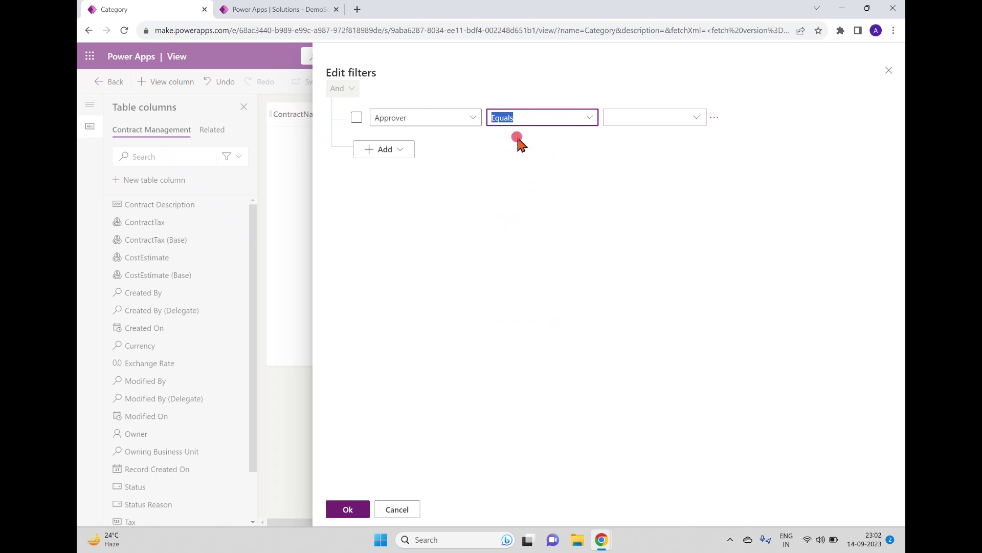
pyautogui.click(697, 119)
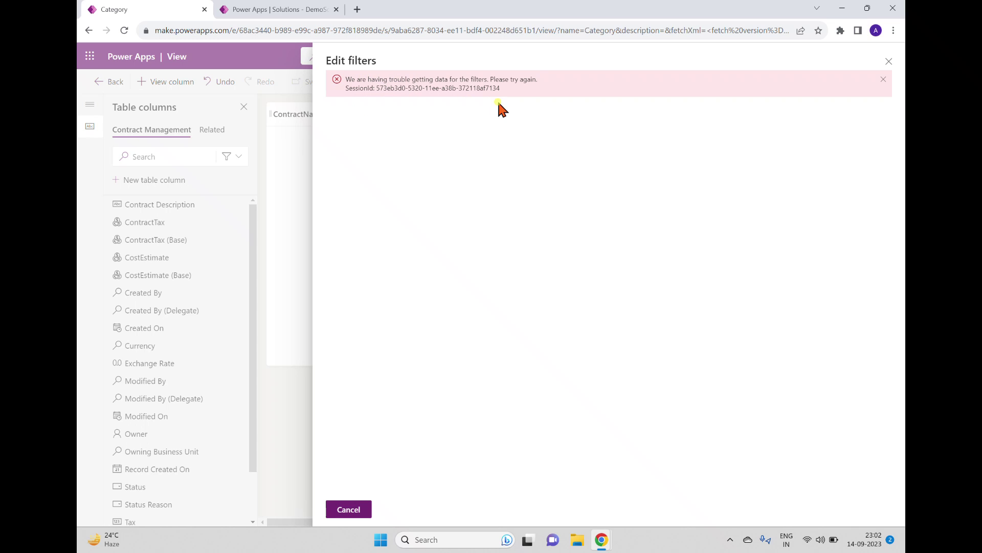
pyautogui.click(888, 63)
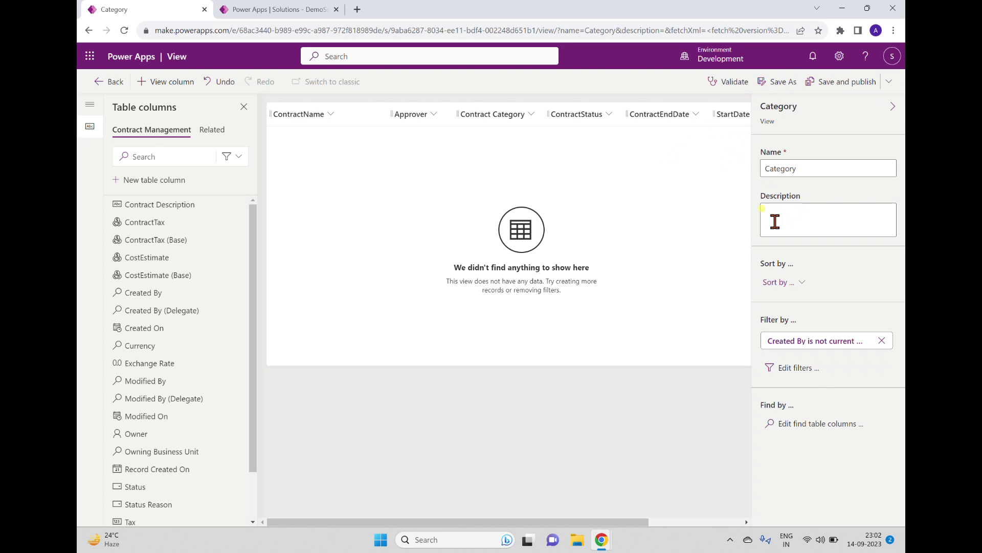
# - Retry looking up the possible values for an Approver Equals condition, then close the filter editor without applying
pyautogui.click(795, 368)
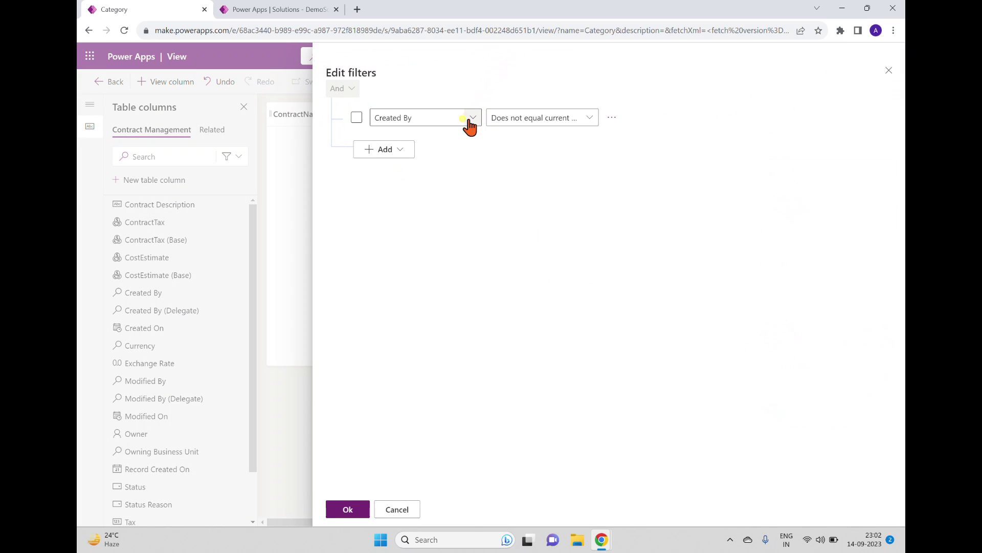
pyautogui.click(472, 118)
pyautogui.click(516, 57)
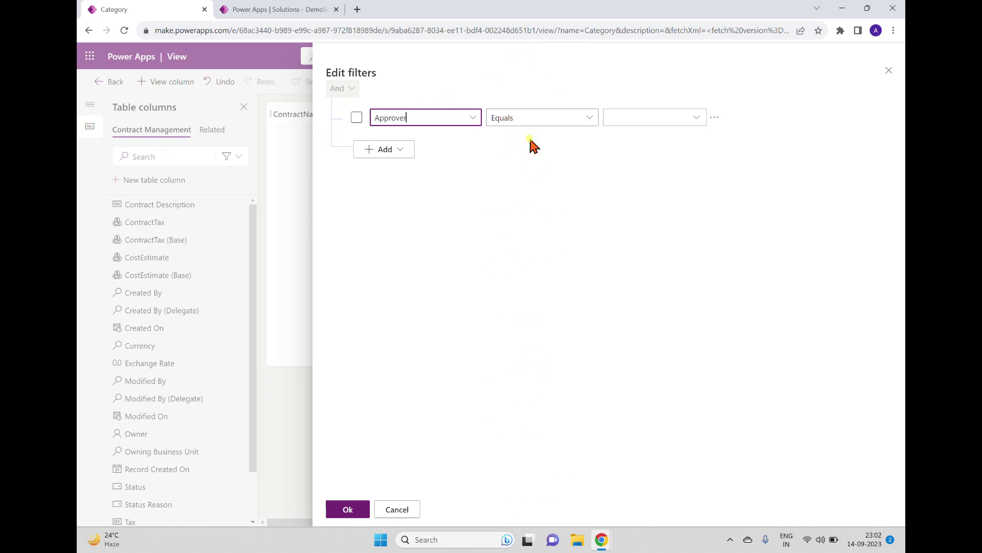
pyautogui.click(702, 117)
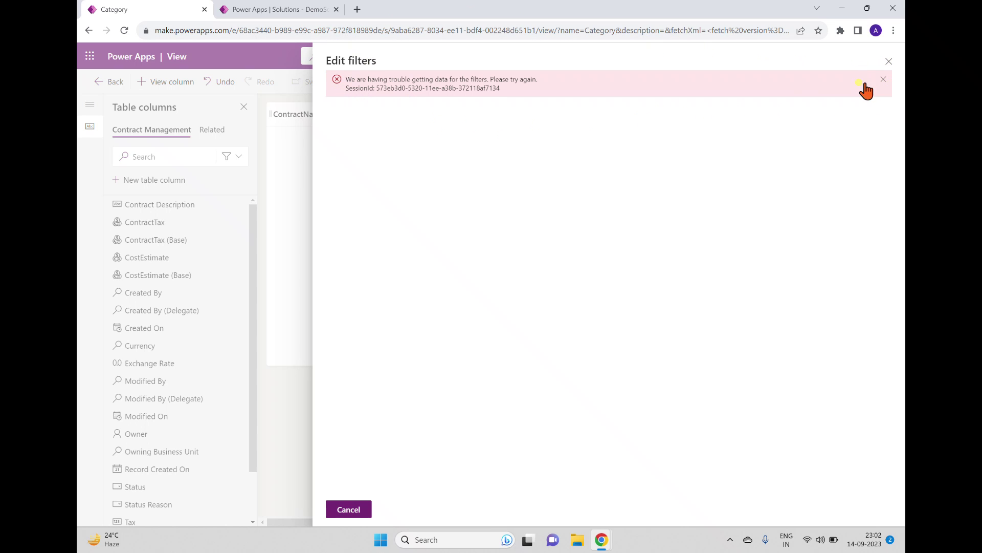
pyautogui.click(890, 62)
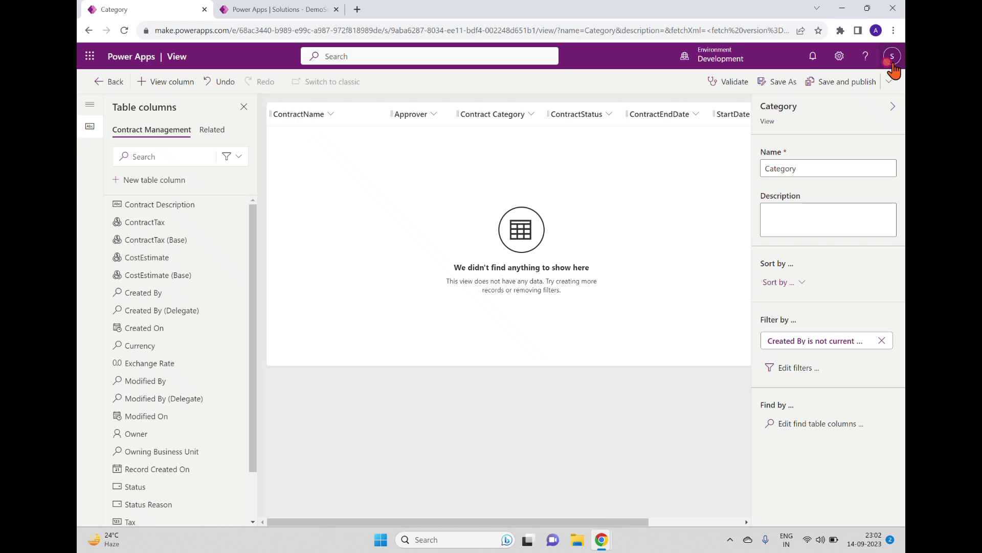
# - Switch the filter row's column to Owner and examine the operators offered for an owner column
pyautogui.click(791, 368)
pyautogui.click(472, 120)
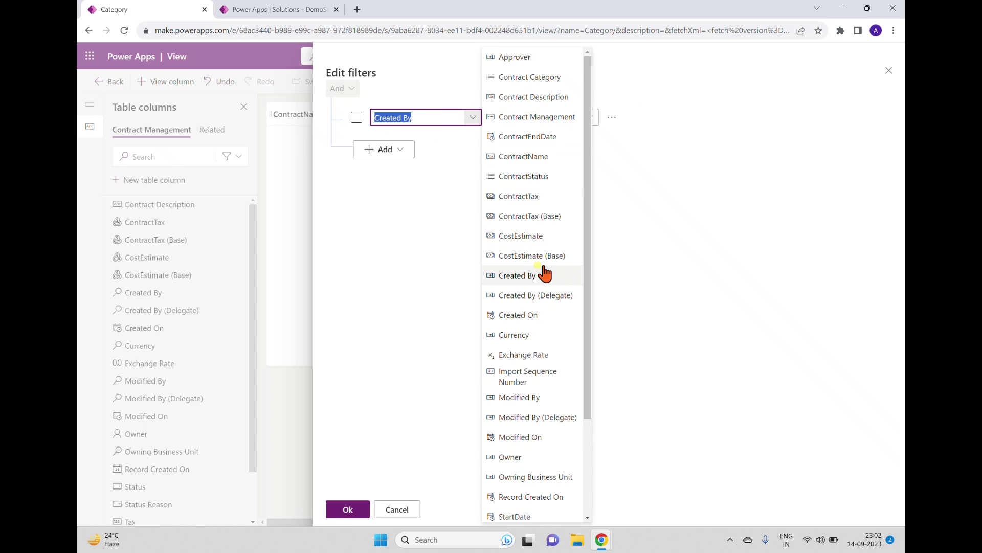
pyautogui.scroll(-2, 544, 272)
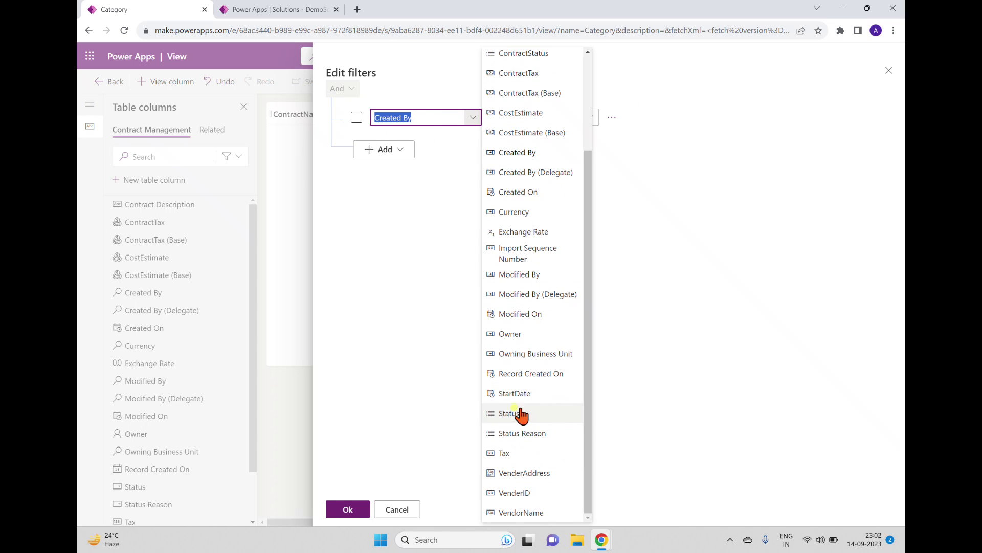
pyautogui.click(512, 335)
pyautogui.click(590, 118)
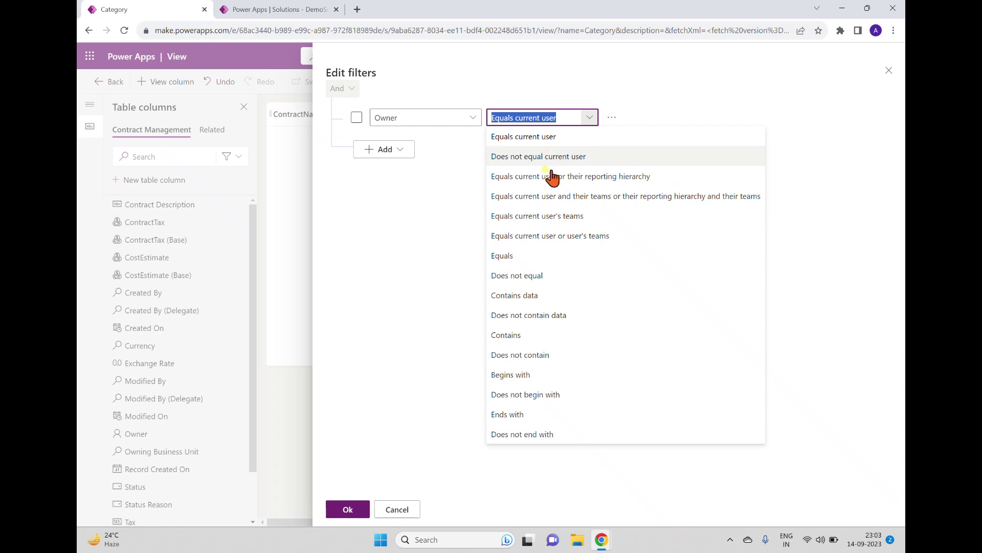
pyautogui.click(441, 257)
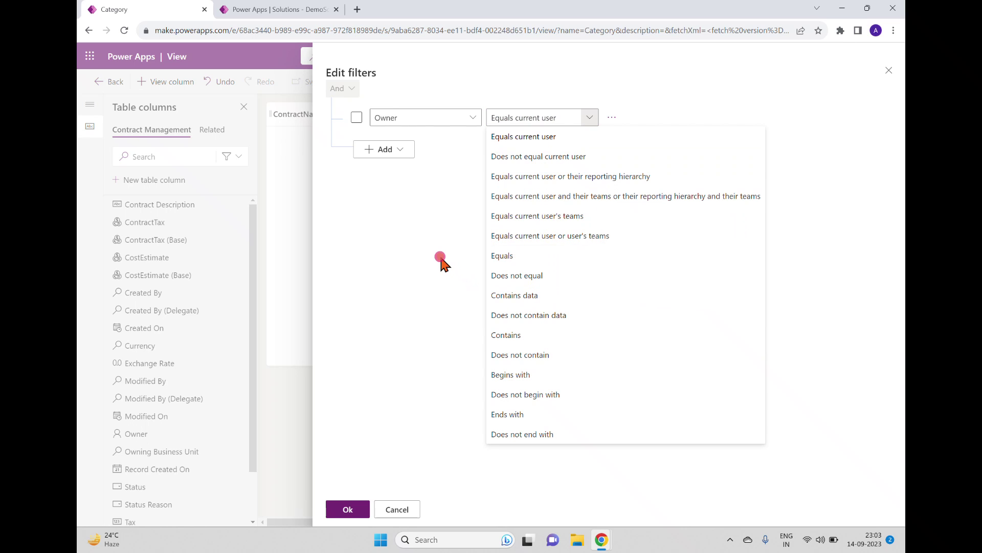
pyautogui.click(467, 122)
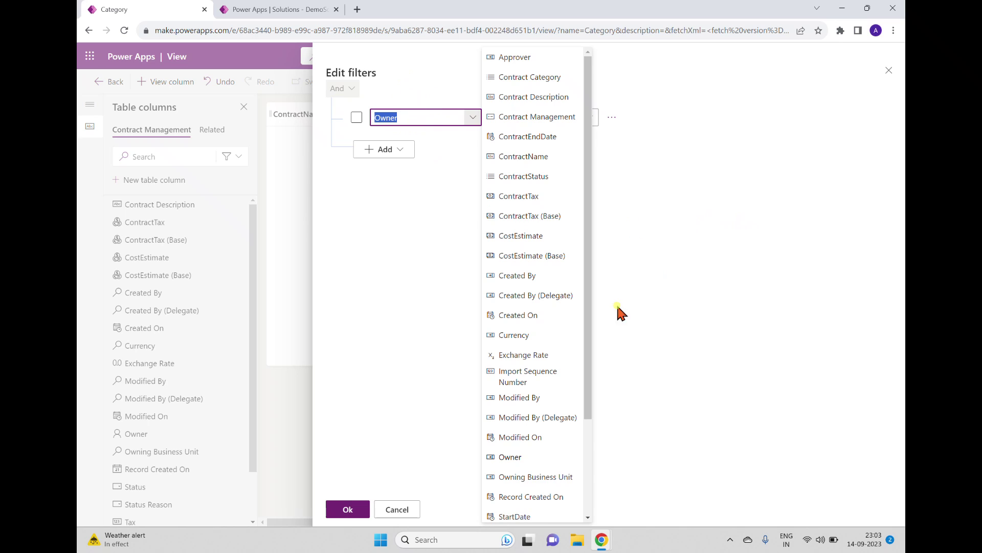
pyautogui.click(682, 144)
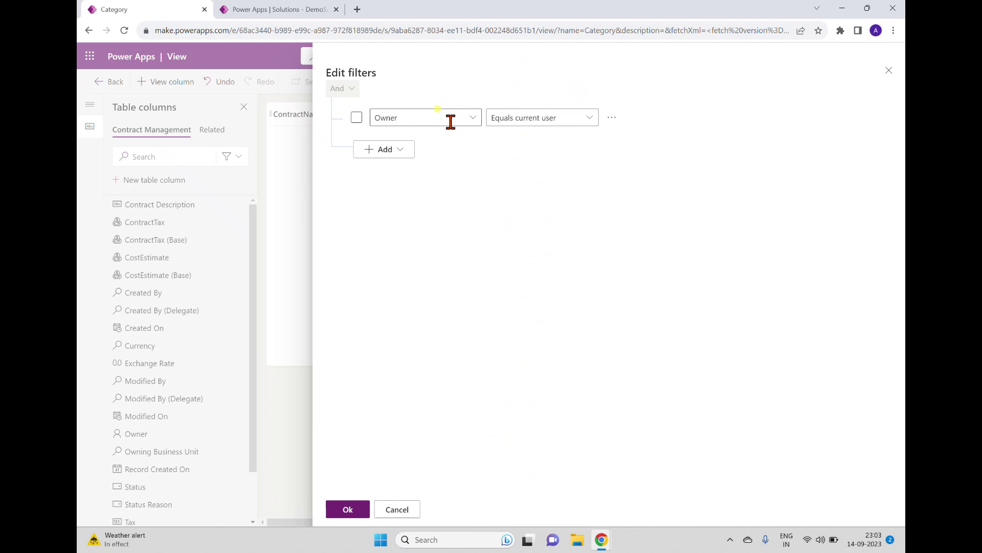
pyautogui.click(589, 119)
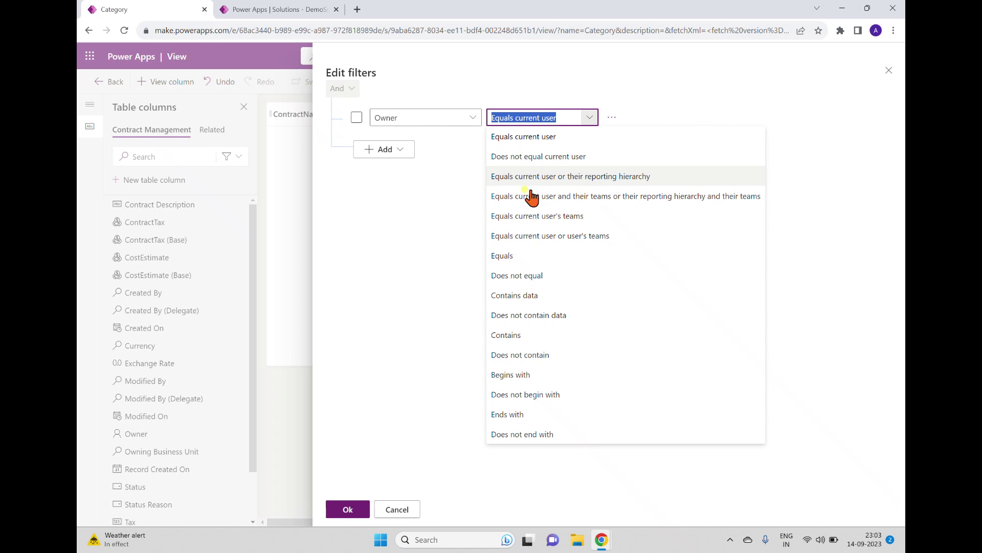
pyautogui.click(435, 197)
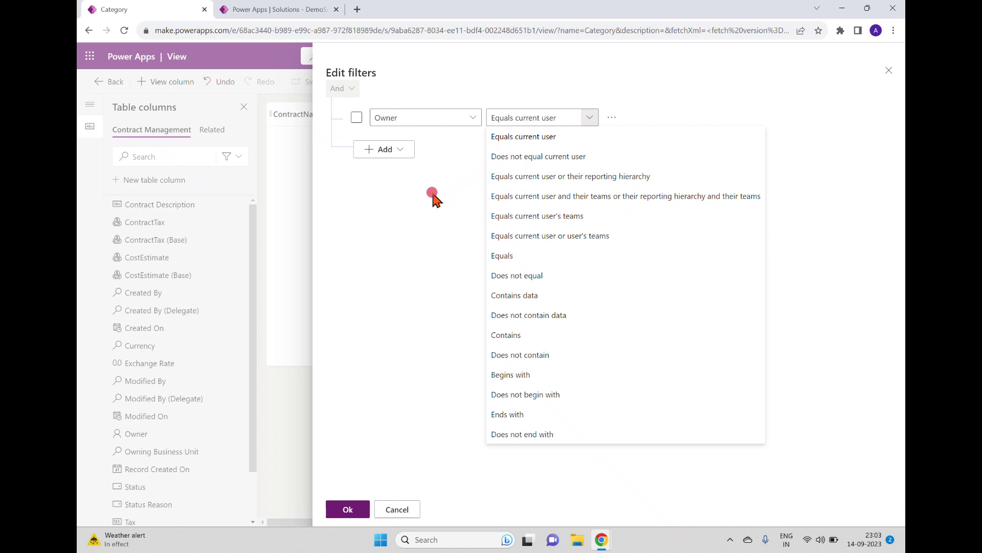
# - Switch the filter row to ContractName and review the operators offered for a text column
pyautogui.click(472, 119)
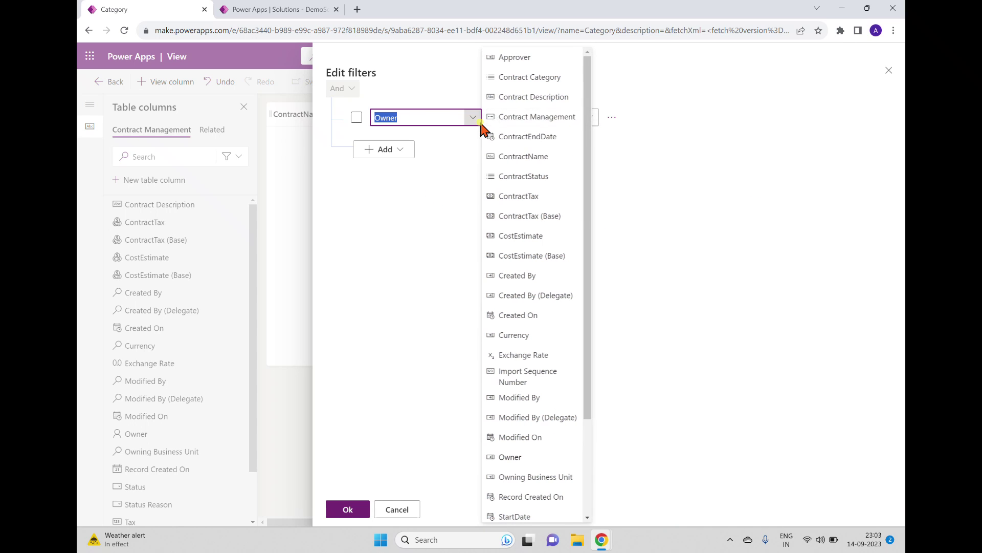
pyautogui.click(541, 157)
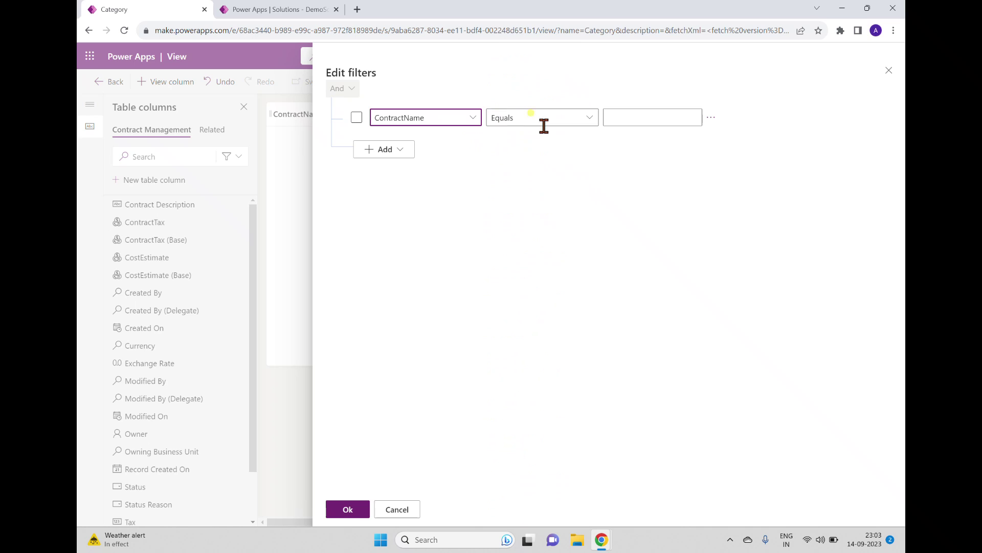
pyautogui.click(582, 125)
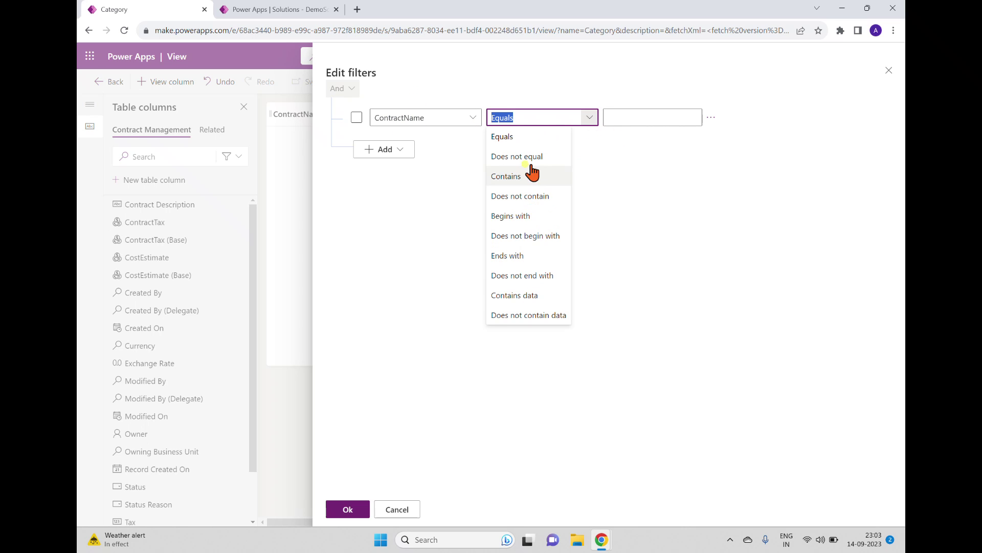
pyautogui.click(768, 259)
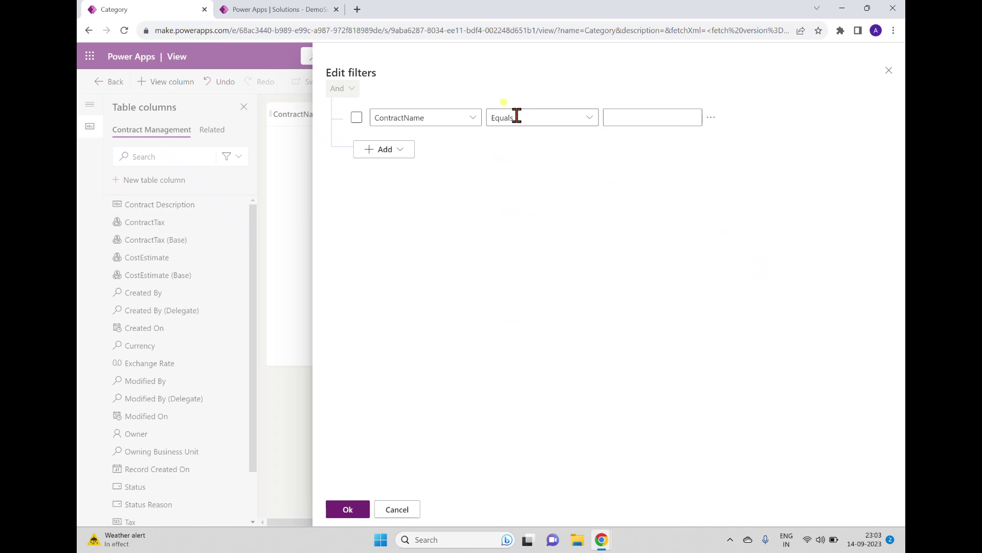
# - Switch the filter row to StartDate and review the operators offered for a date column
pyautogui.click(473, 118)
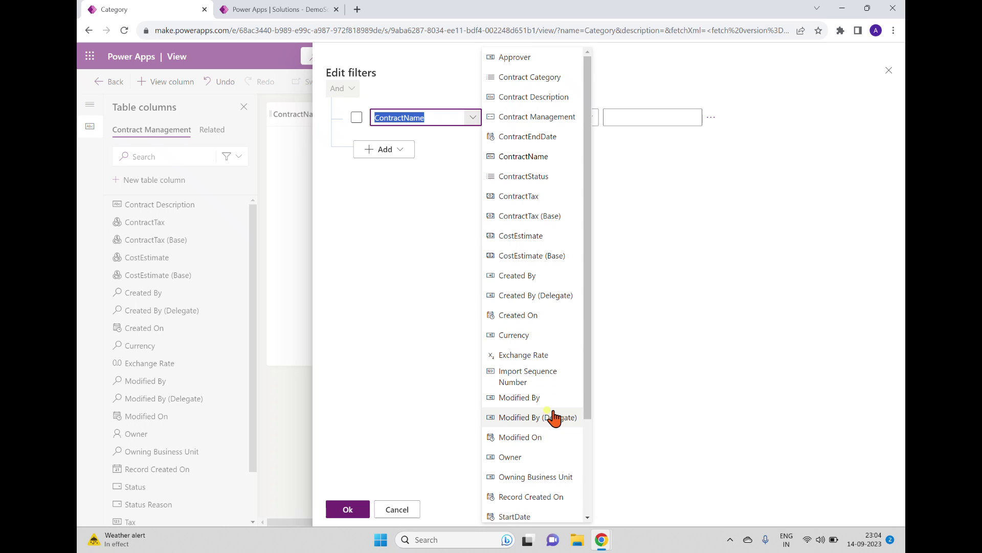
pyautogui.scroll(-5, 553, 355)
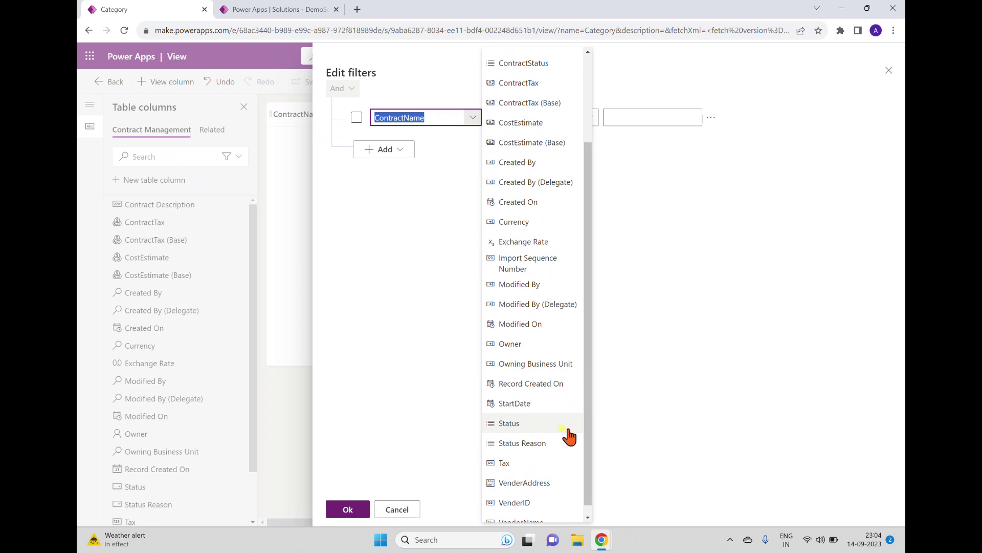
pyautogui.click(537, 410)
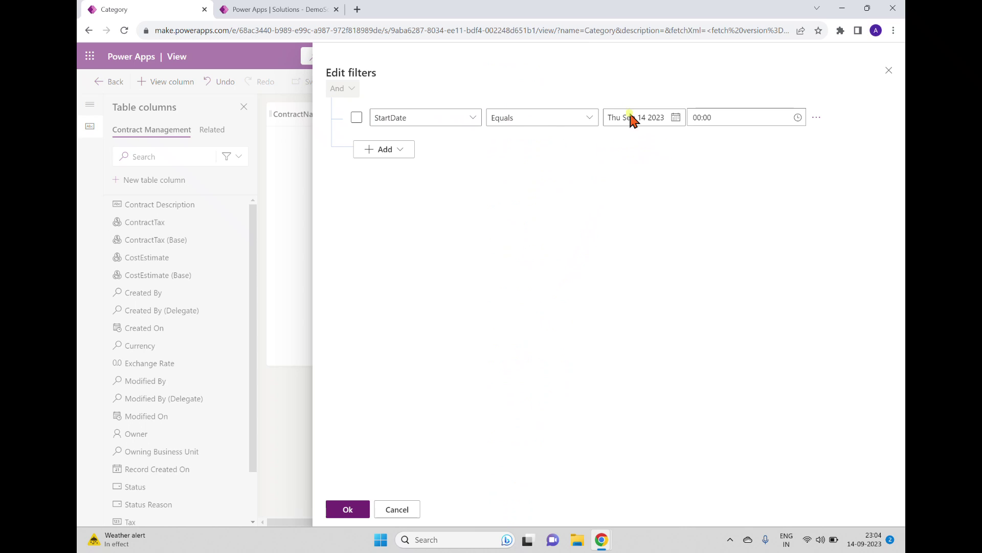
pyautogui.click(590, 119)
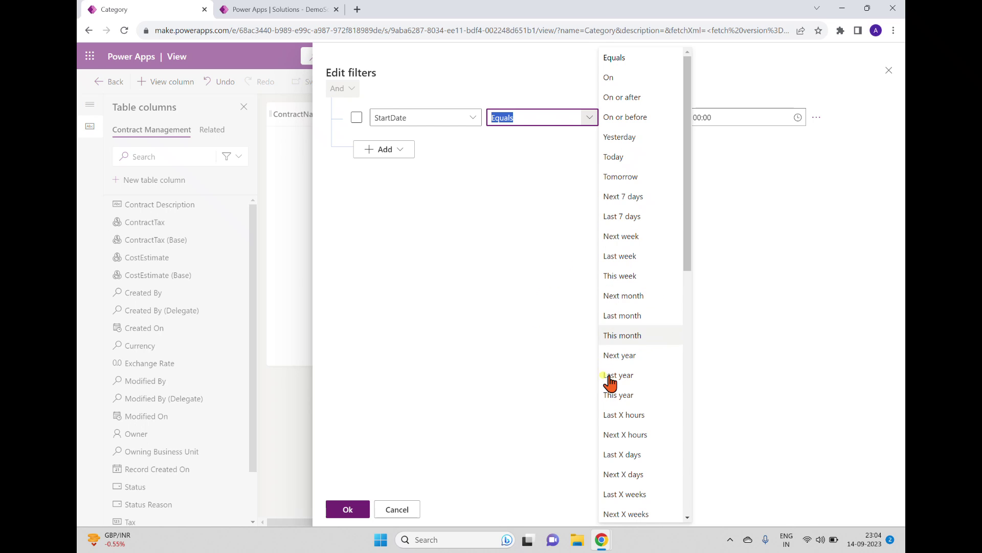
pyautogui.click(778, 196)
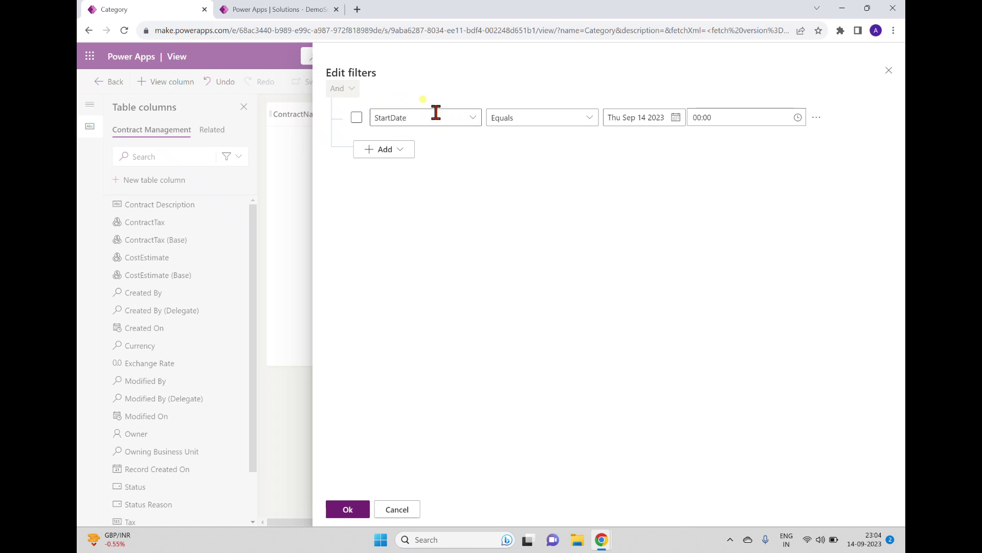
# - Switch the filter row to CostEstimate, review the operators offered for a currency column, and discard the filter edits
pyautogui.click(474, 118)
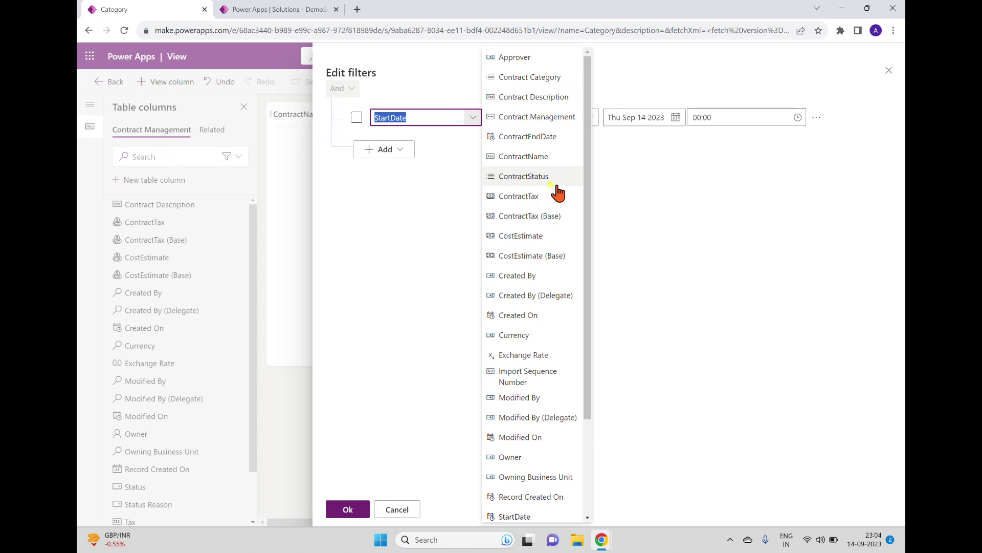
pyautogui.click(535, 237)
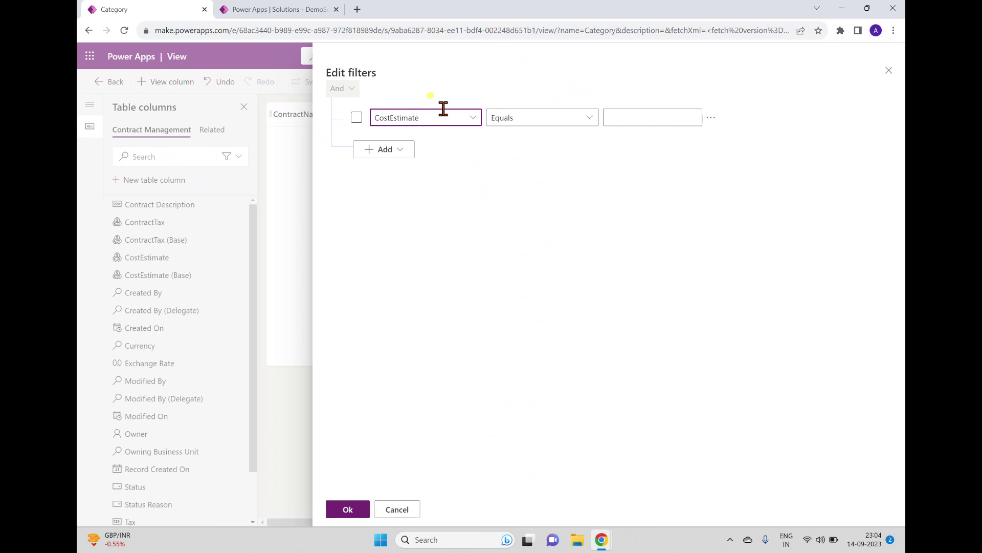
pyautogui.click(589, 119)
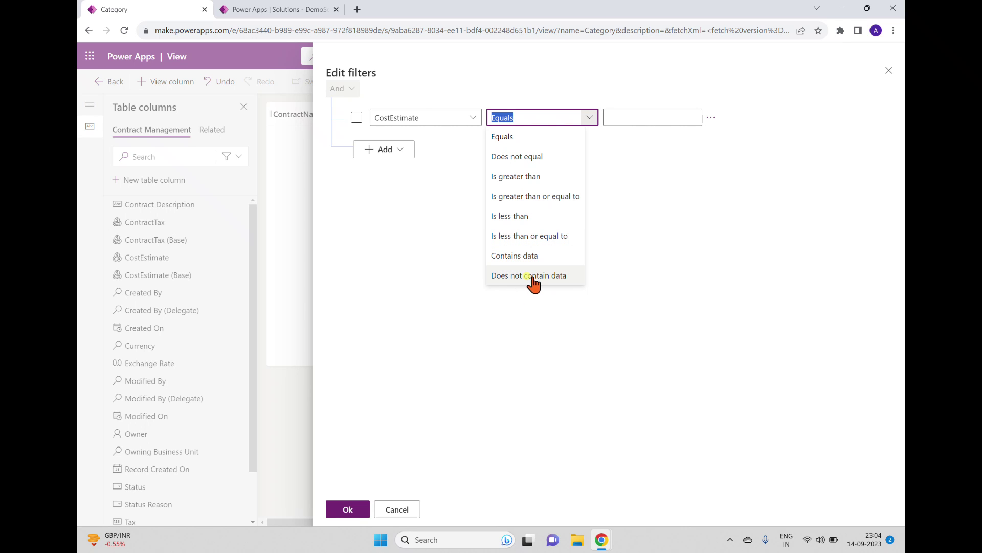
pyautogui.click(690, 267)
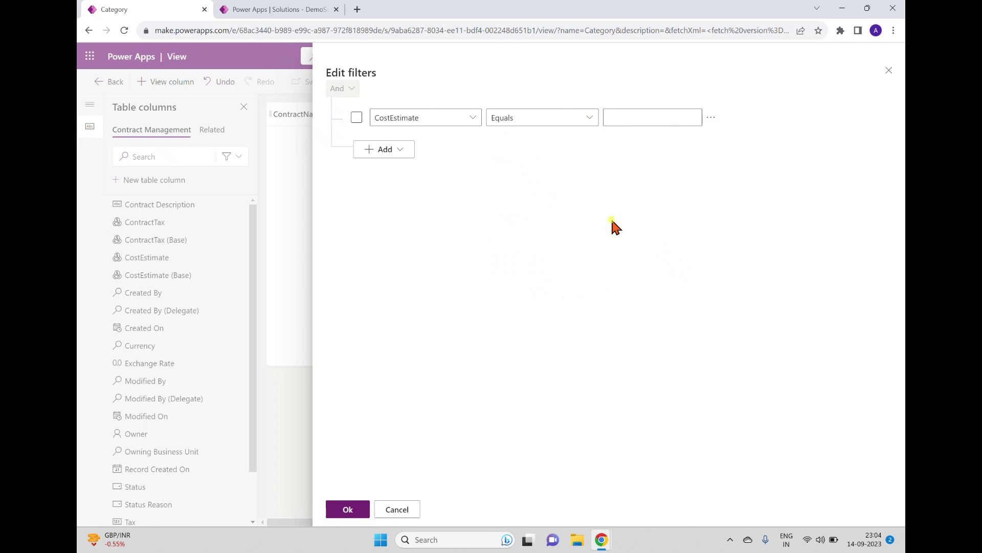
pyautogui.click(583, 119)
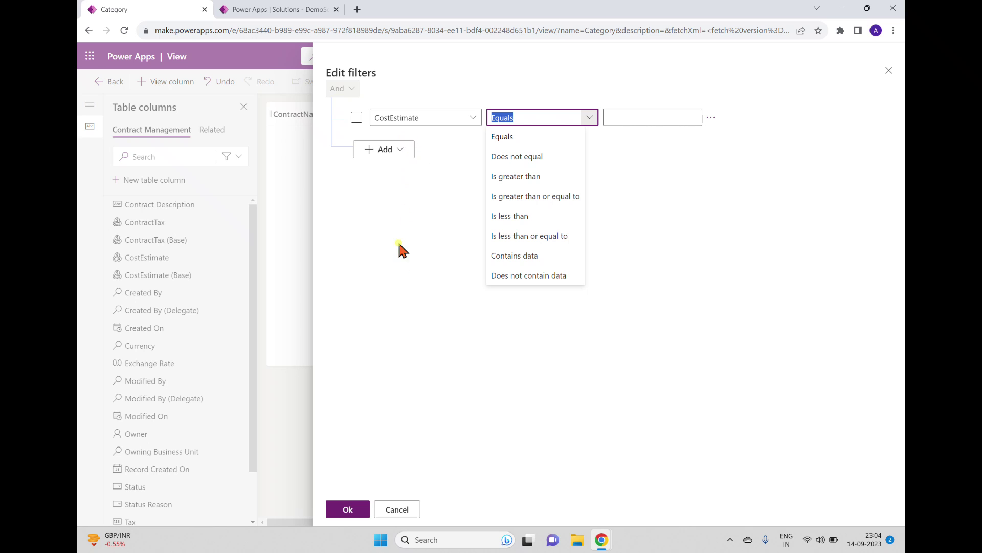
pyautogui.click(686, 186)
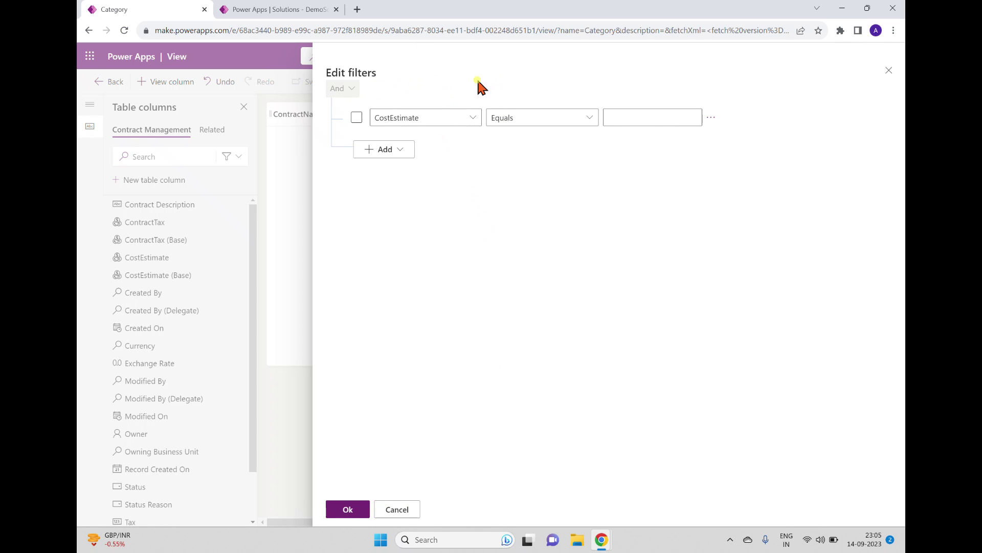
pyautogui.click(406, 511)
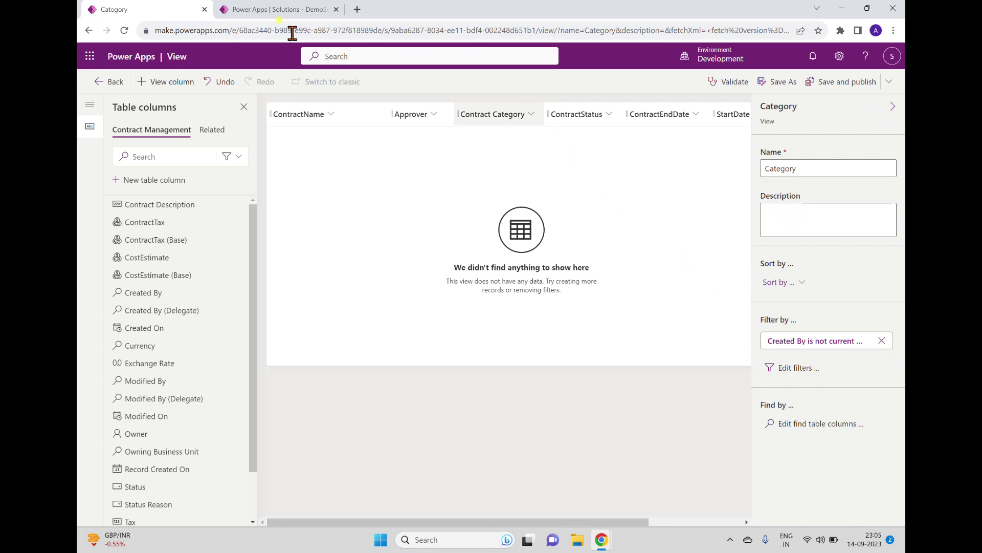
# - Replace the view's filter condition with Contract Category Equals High and apply it
pyautogui.click(797, 368)
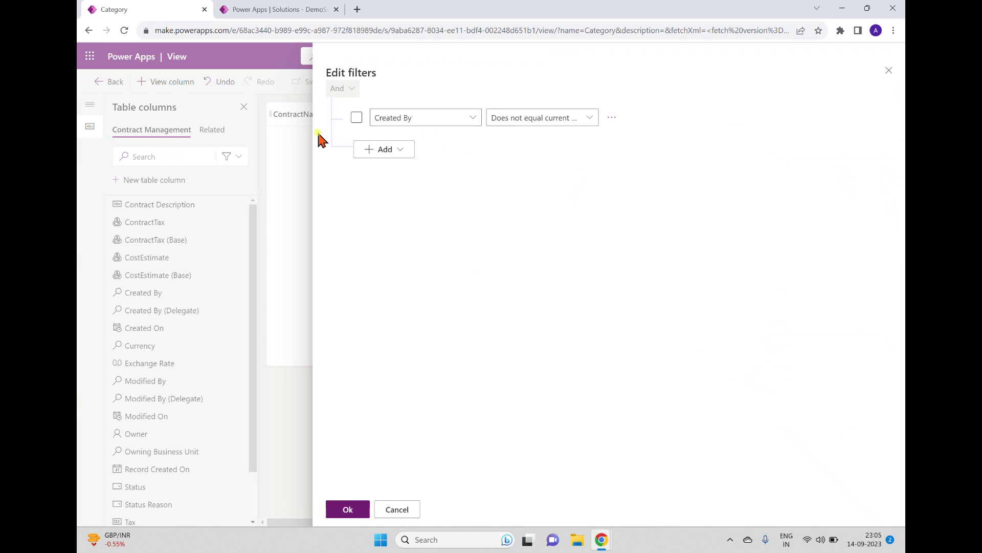
pyautogui.click(473, 119)
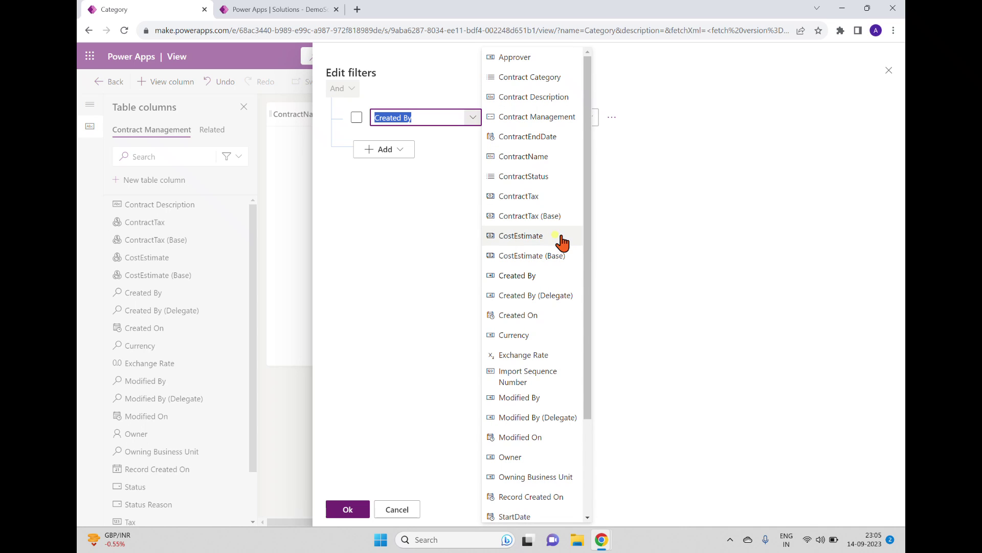
pyautogui.click(536, 75)
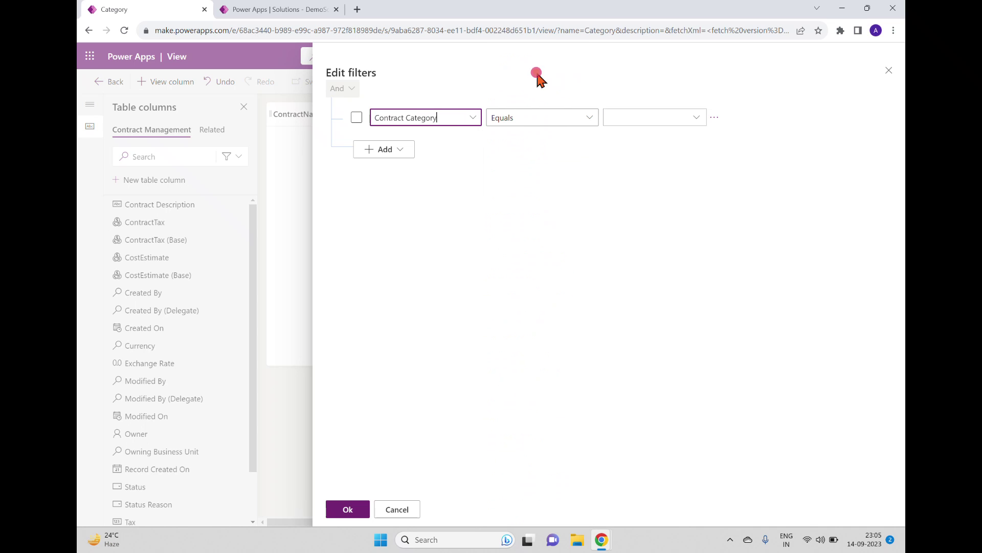
pyautogui.click(695, 121)
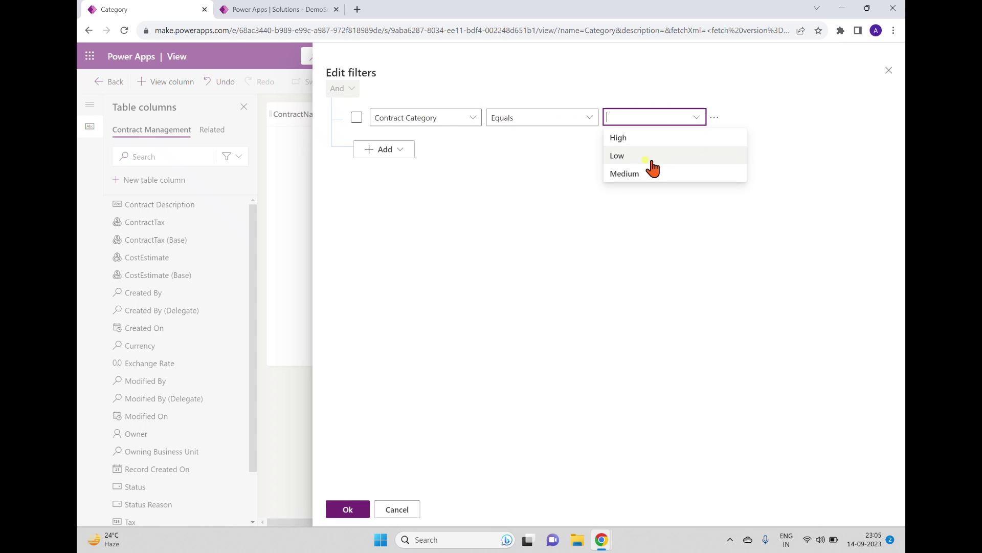
pyautogui.click(632, 137)
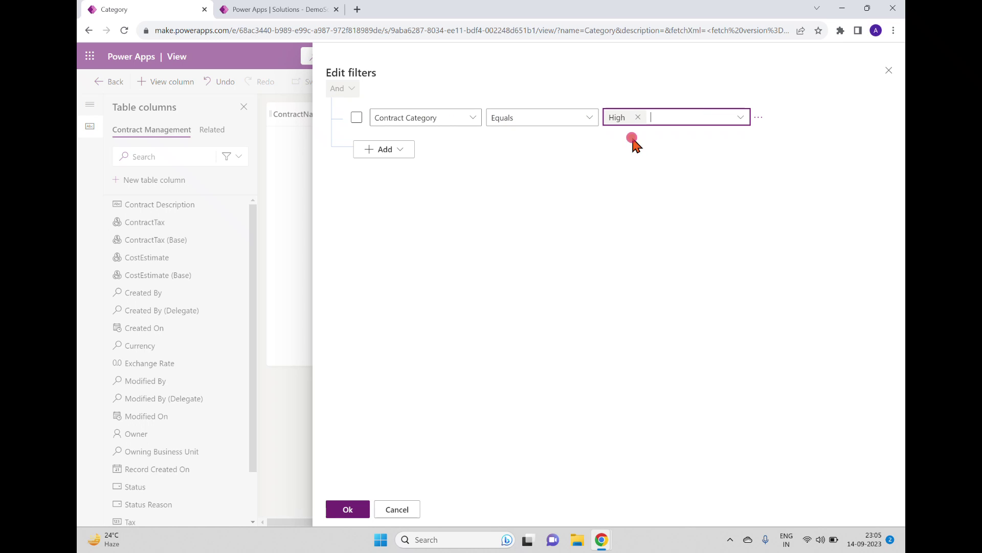
pyautogui.click(338, 511)
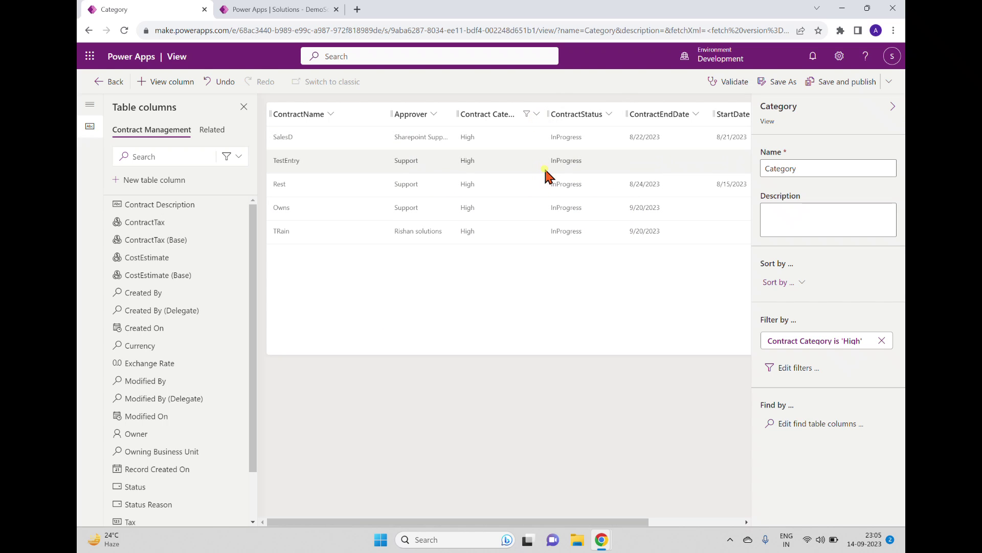
# - Save the Category view without publishing it and review the columns offered for sorting
pyautogui.click(890, 82)
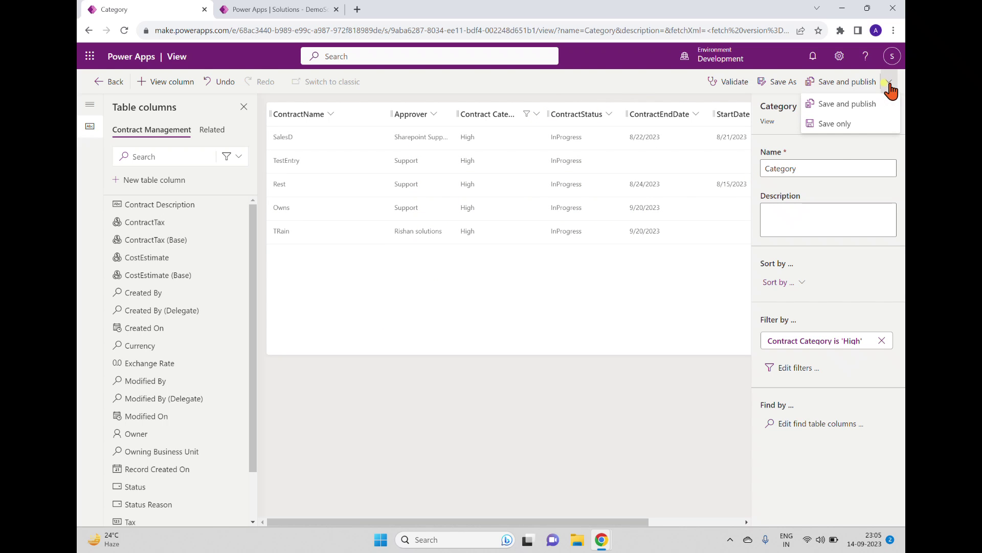
pyautogui.click(830, 128)
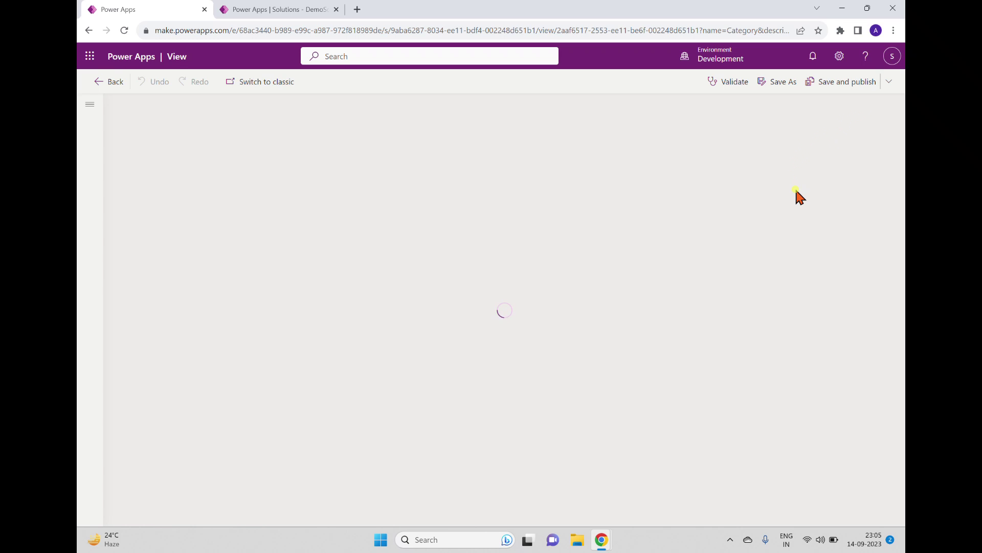
pyautogui.click(802, 283)
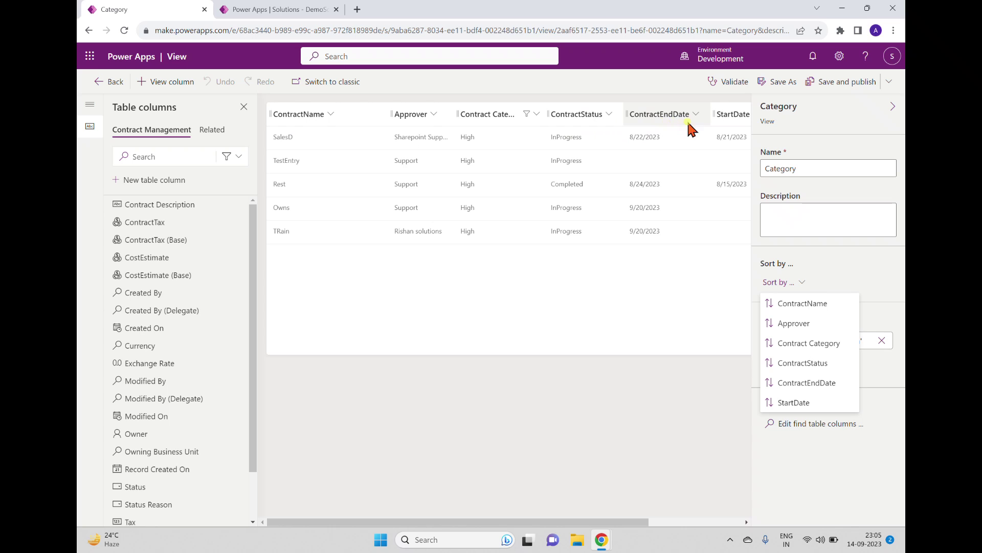
# - Add the Status column to the end of the Category view, after StartDate
pyautogui.moveTo(603, 522); pyautogui.dragTo(750, 524)
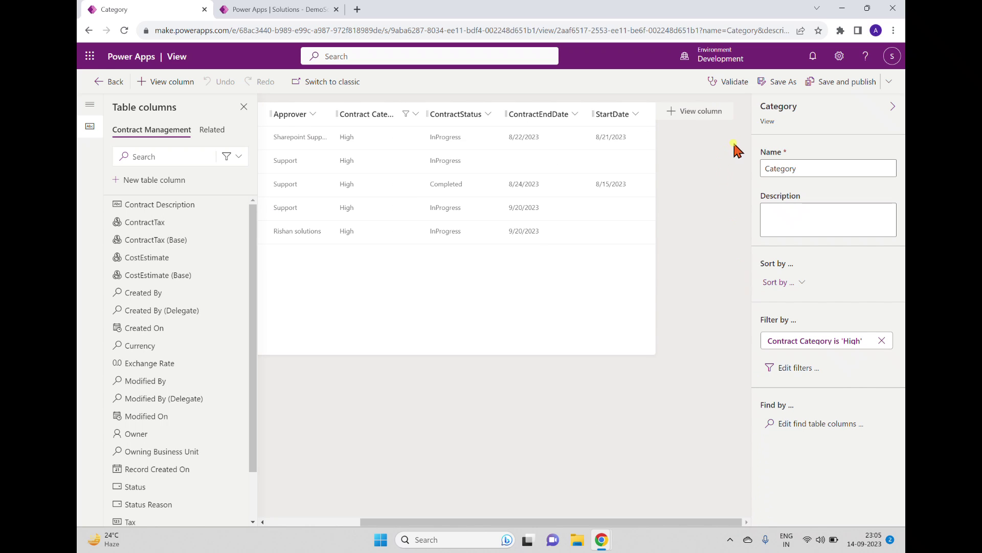
pyautogui.click(716, 113)
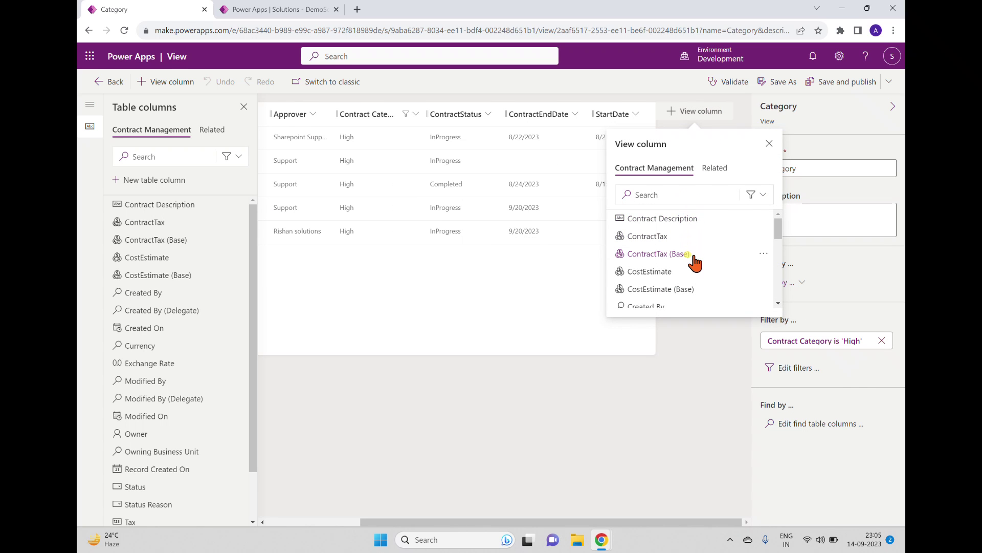
pyautogui.scroll(-5, 695, 262)
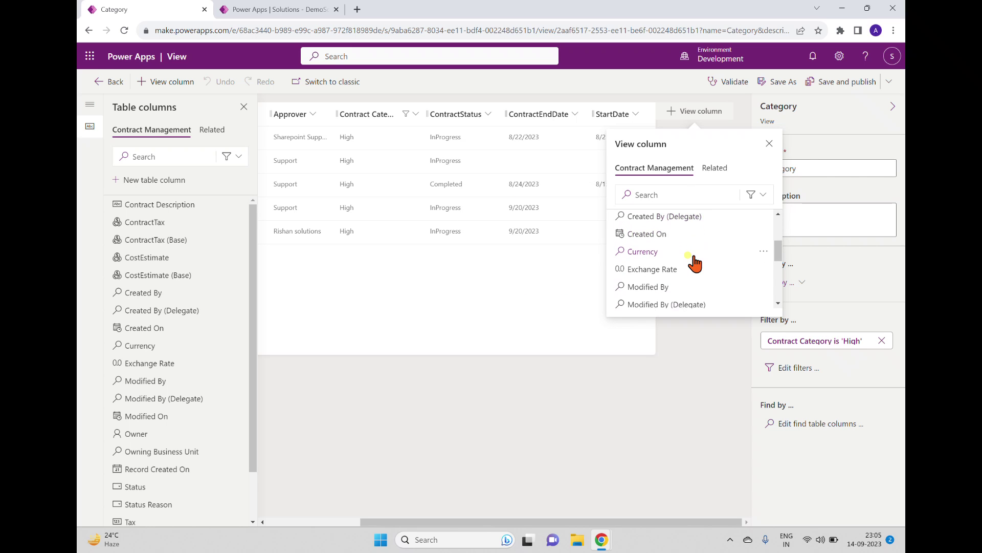
pyautogui.scroll(-6, 695, 262)
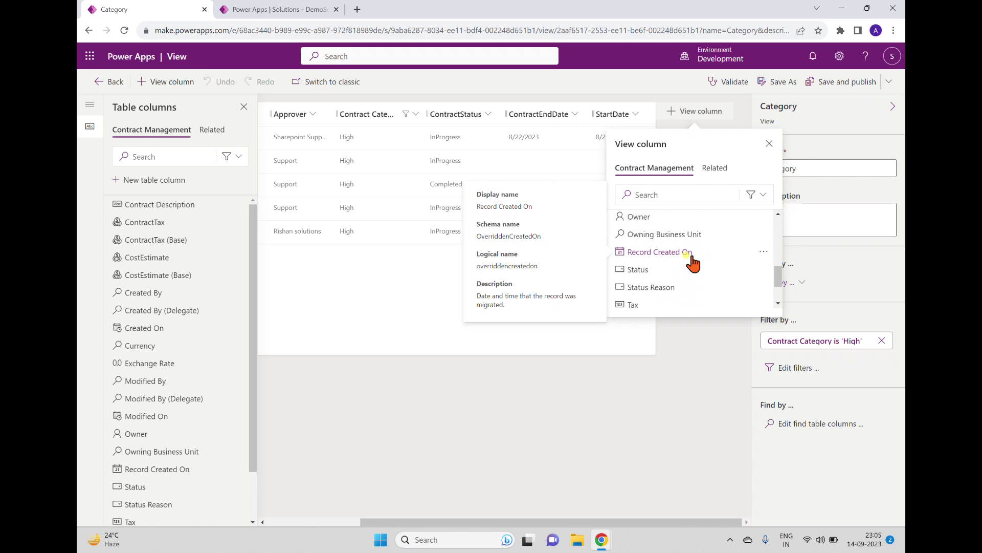
pyautogui.scroll(-1, 696, 271)
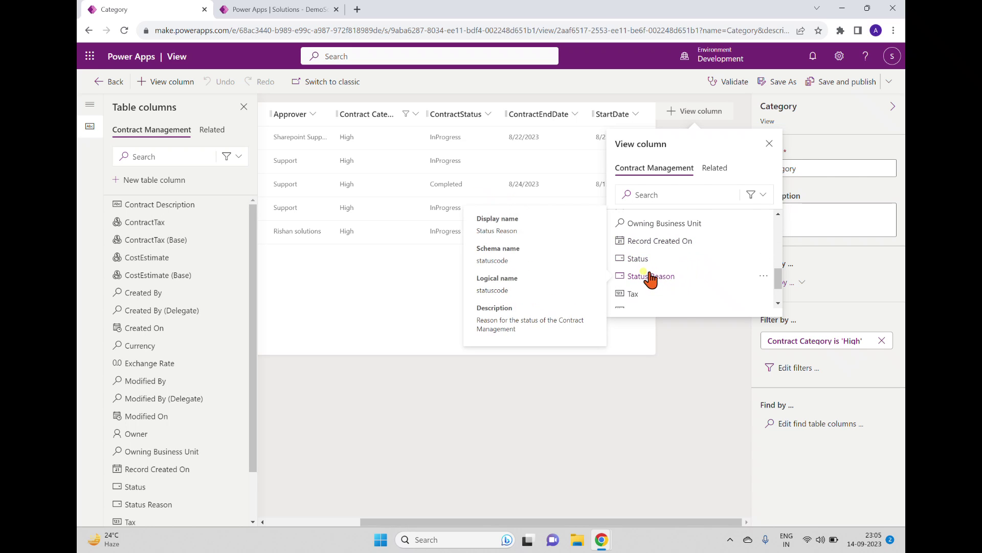
pyautogui.click(635, 258)
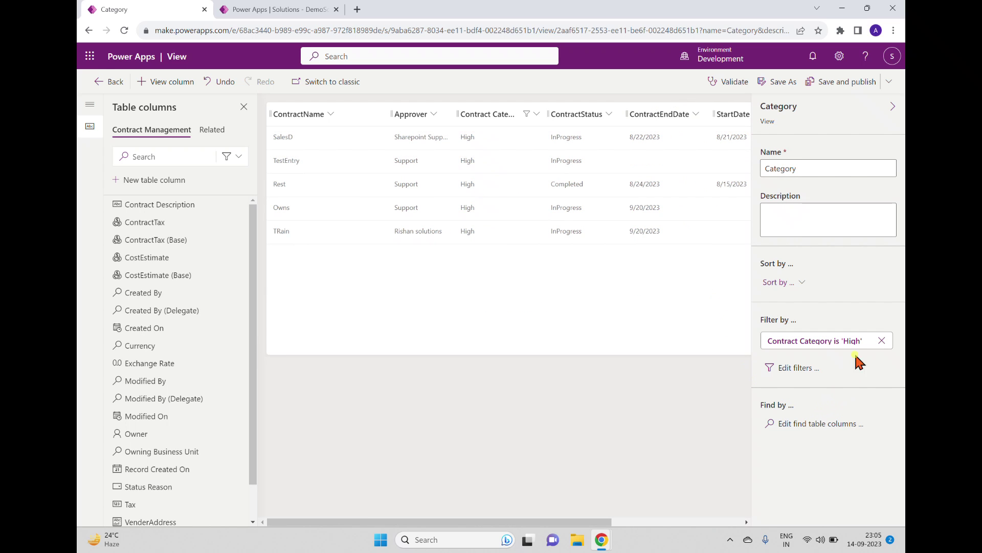
# - Sort the Category view by ContractName in ascending order, then save and publish the view
pyautogui.click(802, 285)
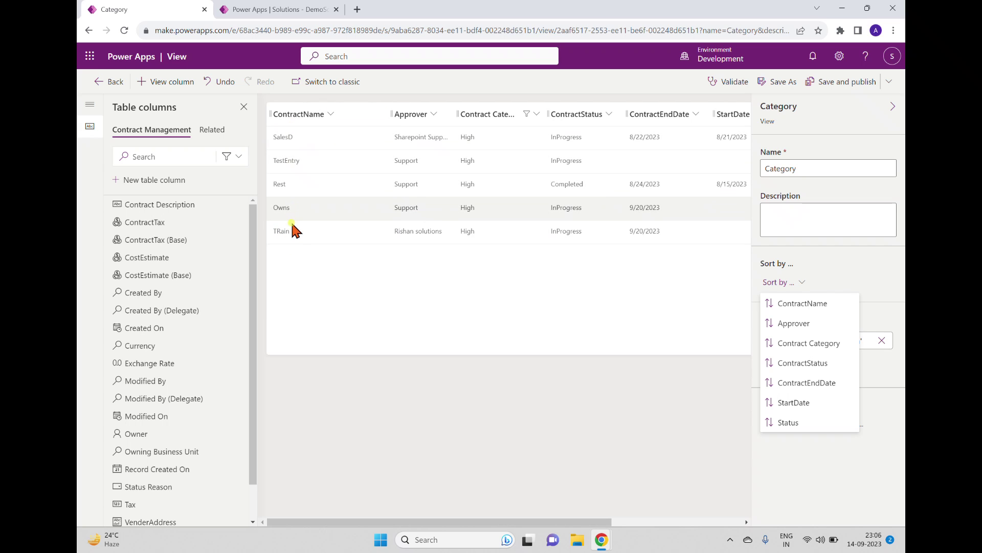
pyautogui.click(801, 304)
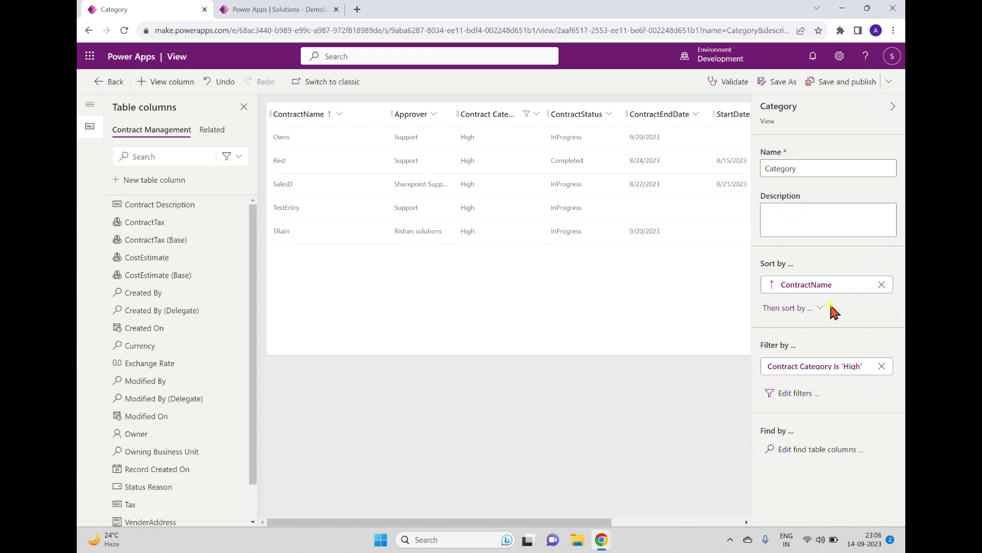
pyautogui.click(811, 307)
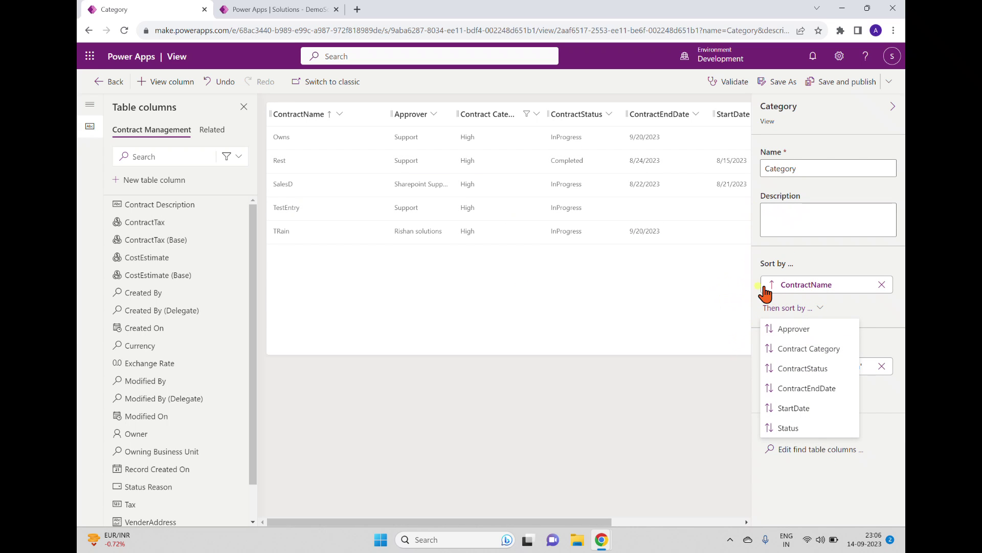
pyautogui.click(459, 298)
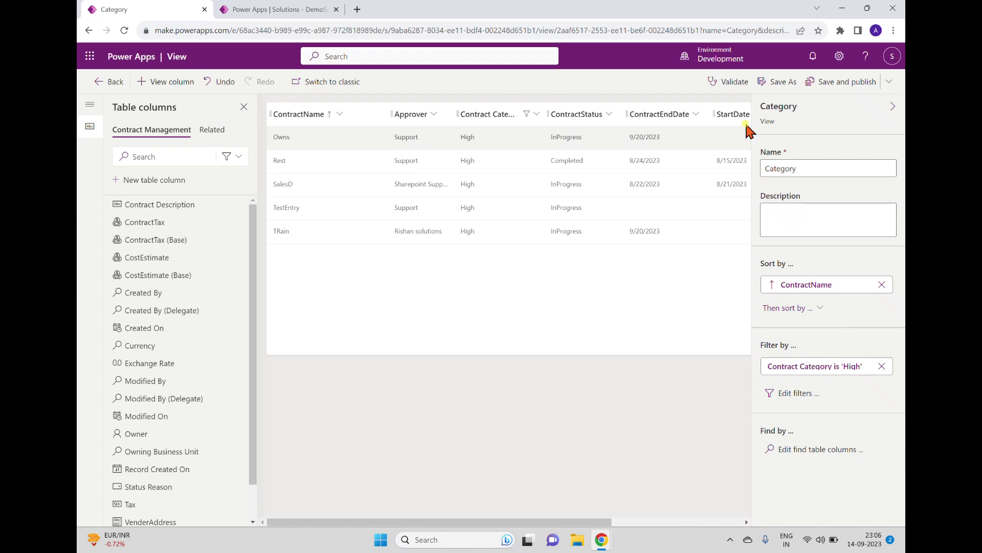
pyautogui.click(842, 83)
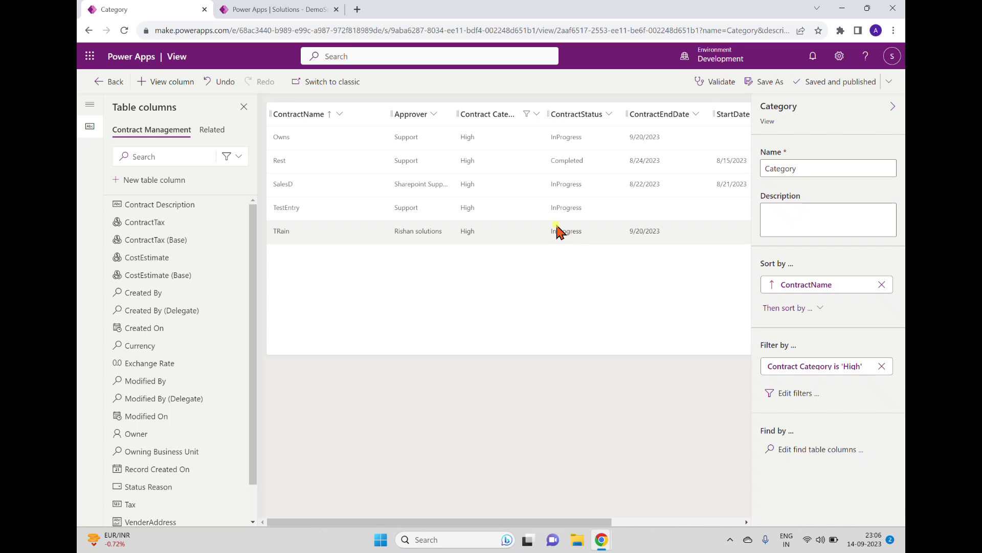
# - Find the CMS model-driven app among DemoSolution's apps and play it
pyautogui.click(288, 10)
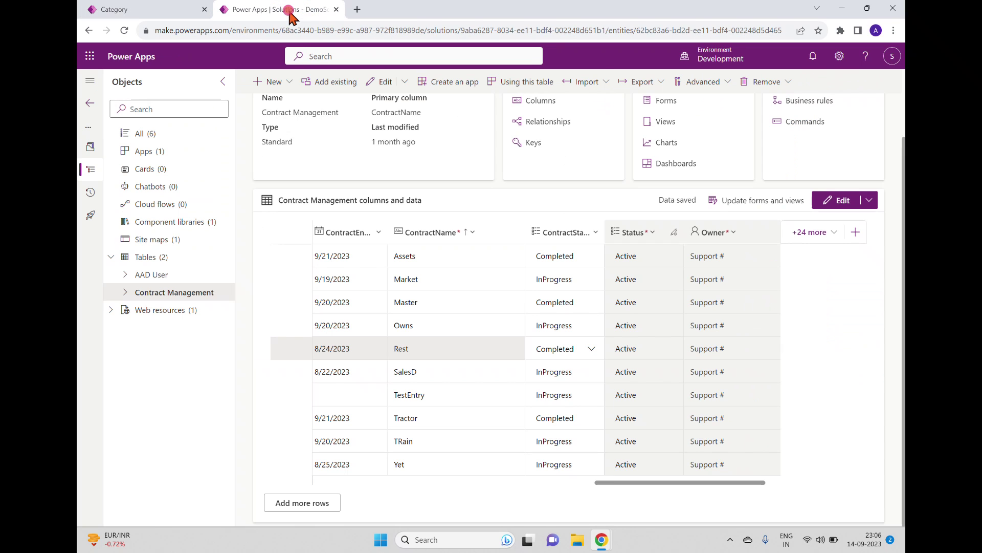
pyautogui.click(145, 152)
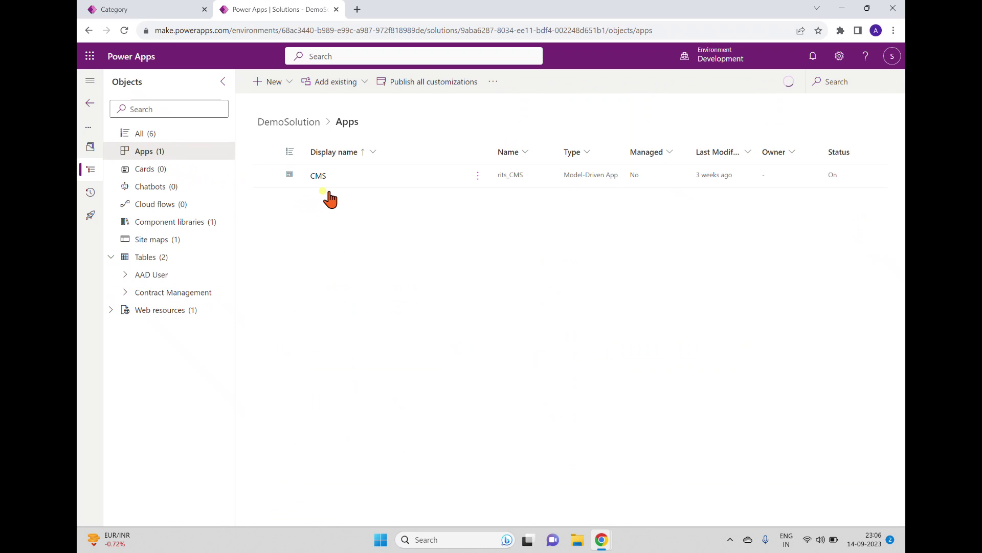
pyautogui.click(316, 176)
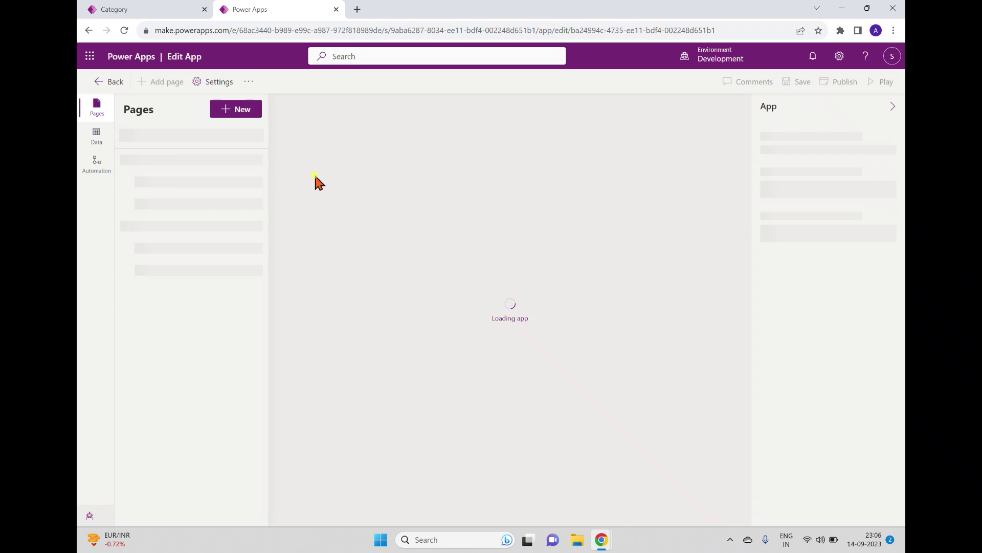
pyautogui.click(108, 85)
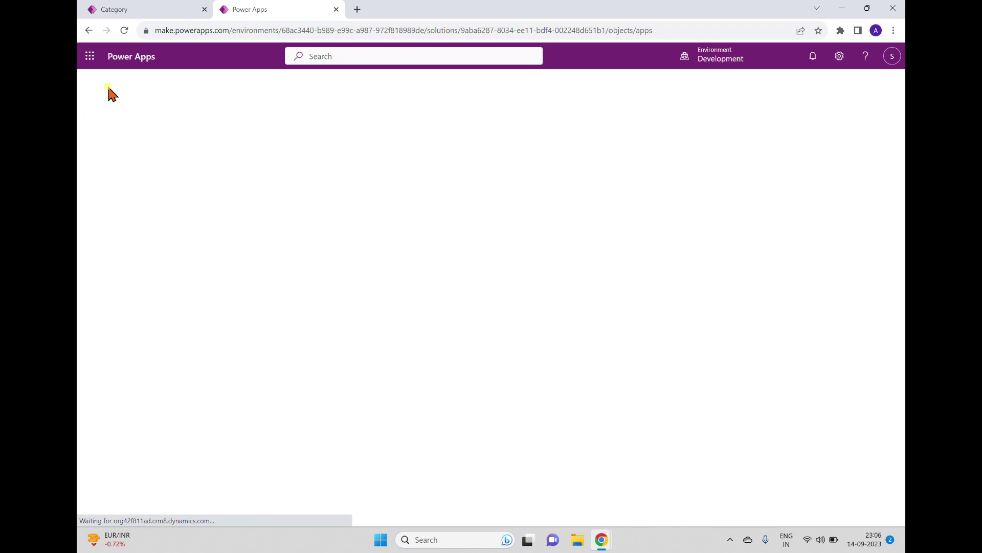
pyautogui.click(264, 176)
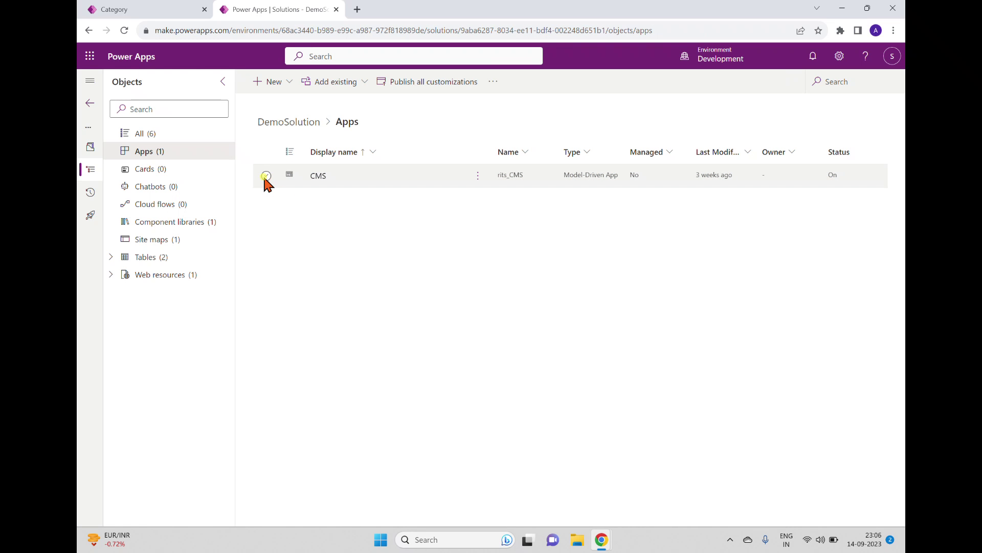
pyautogui.click(266, 176)
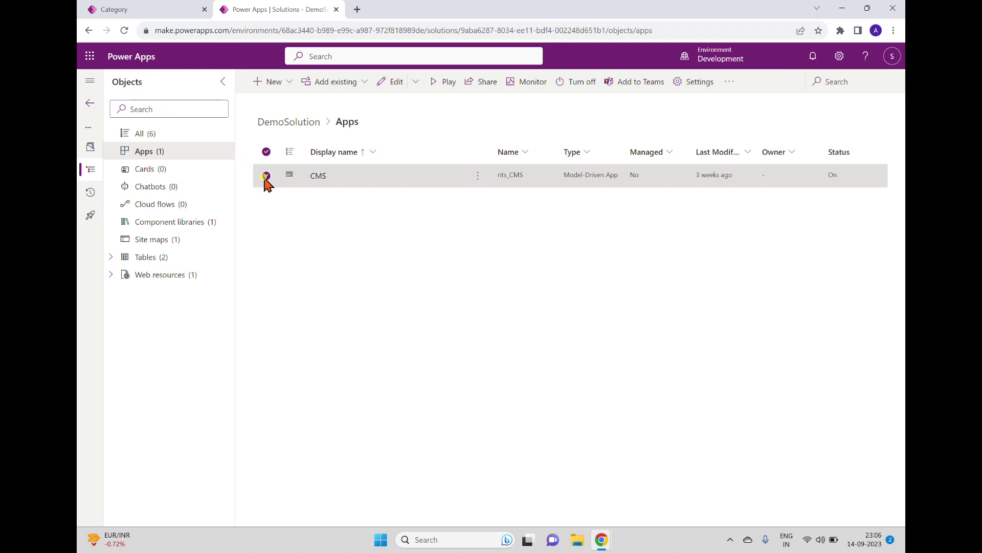
pyautogui.click(443, 83)
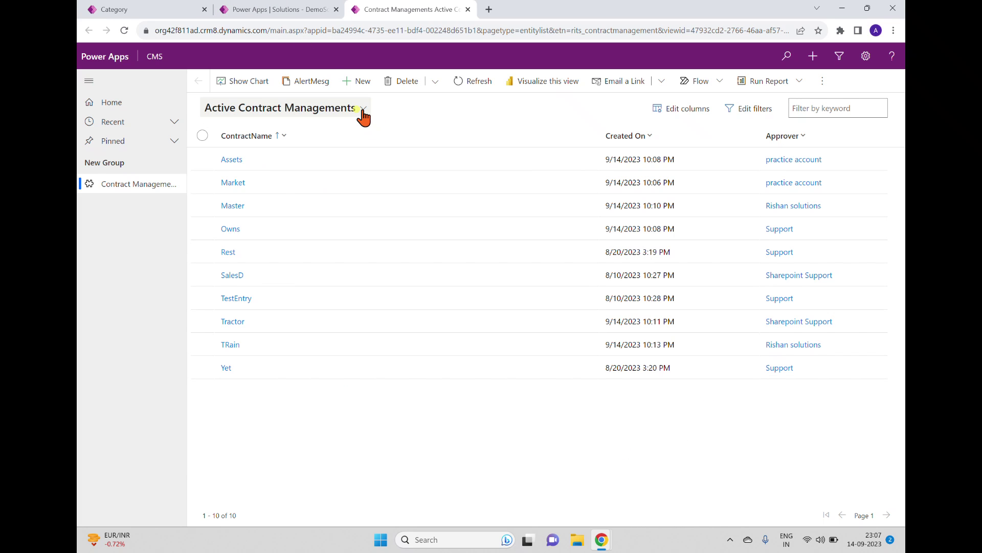
# - Switch the CMS app's contract list to the Category view, check its records, and return to the view designer
pyautogui.click(358, 110)
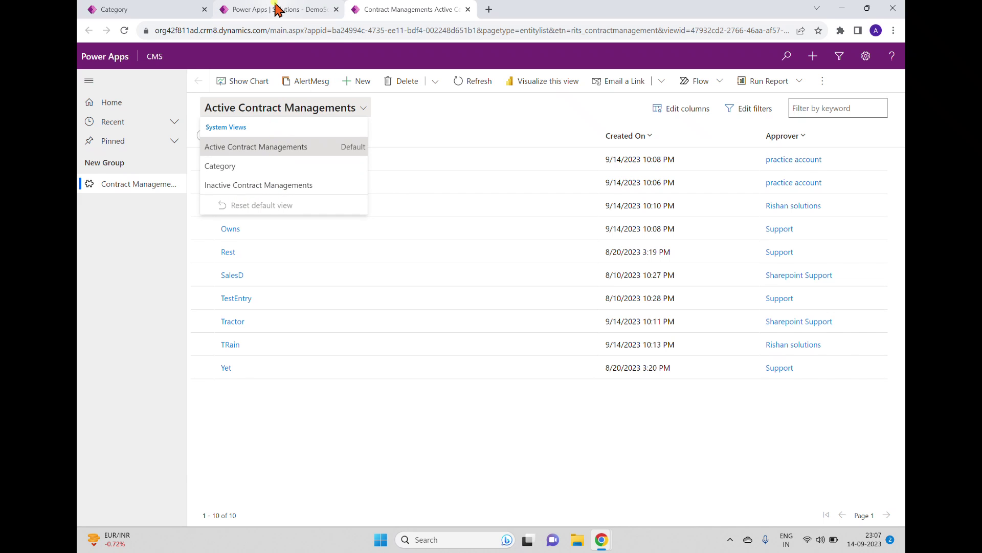
pyautogui.click(232, 167)
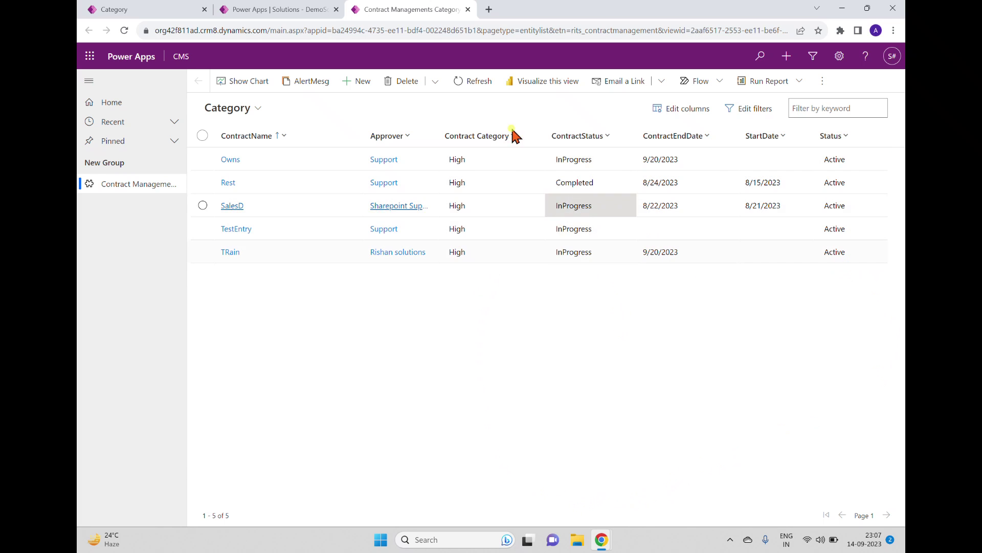
pyautogui.click(153, 9)
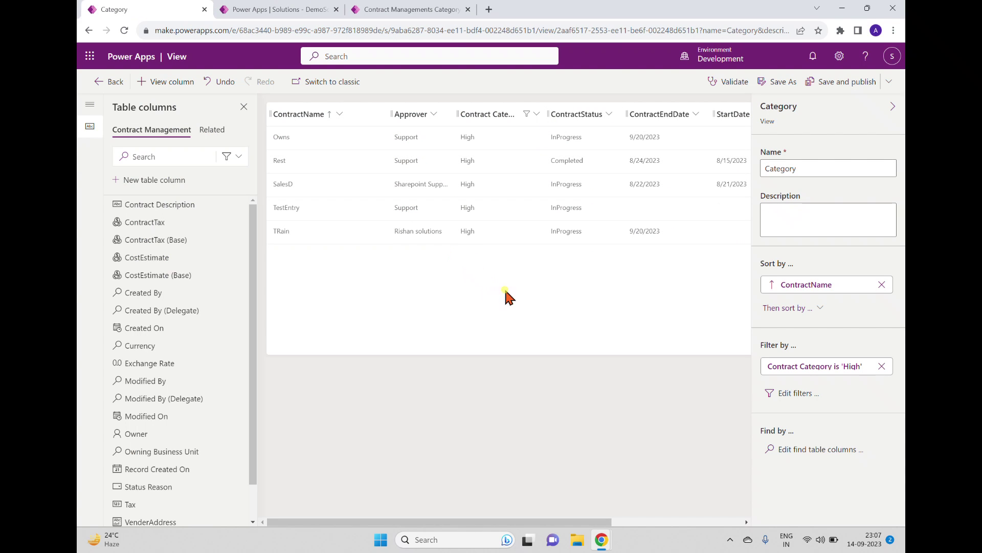